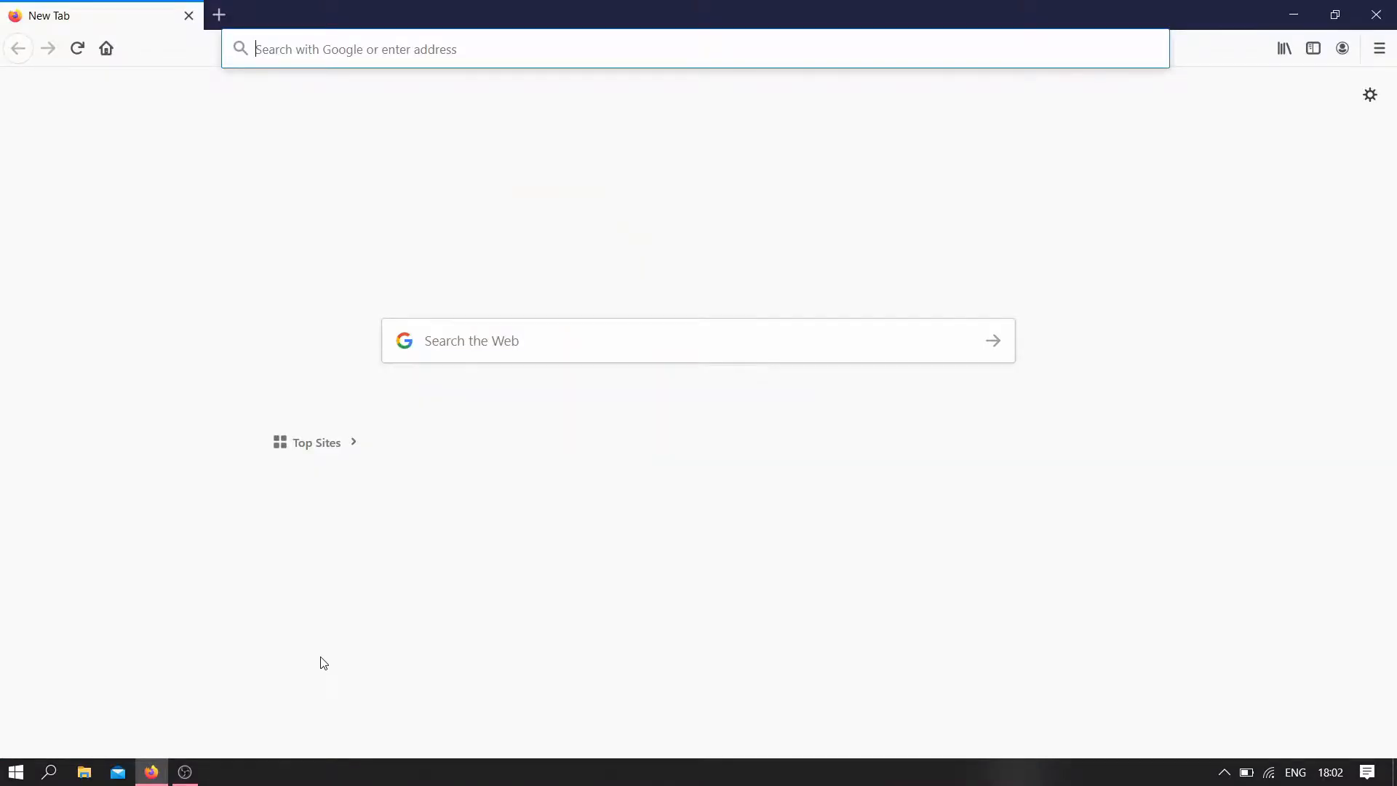
# - Search the web for "download visual studio code" and open the download page on code.visualstudio.com
pyautogui.write('dow')
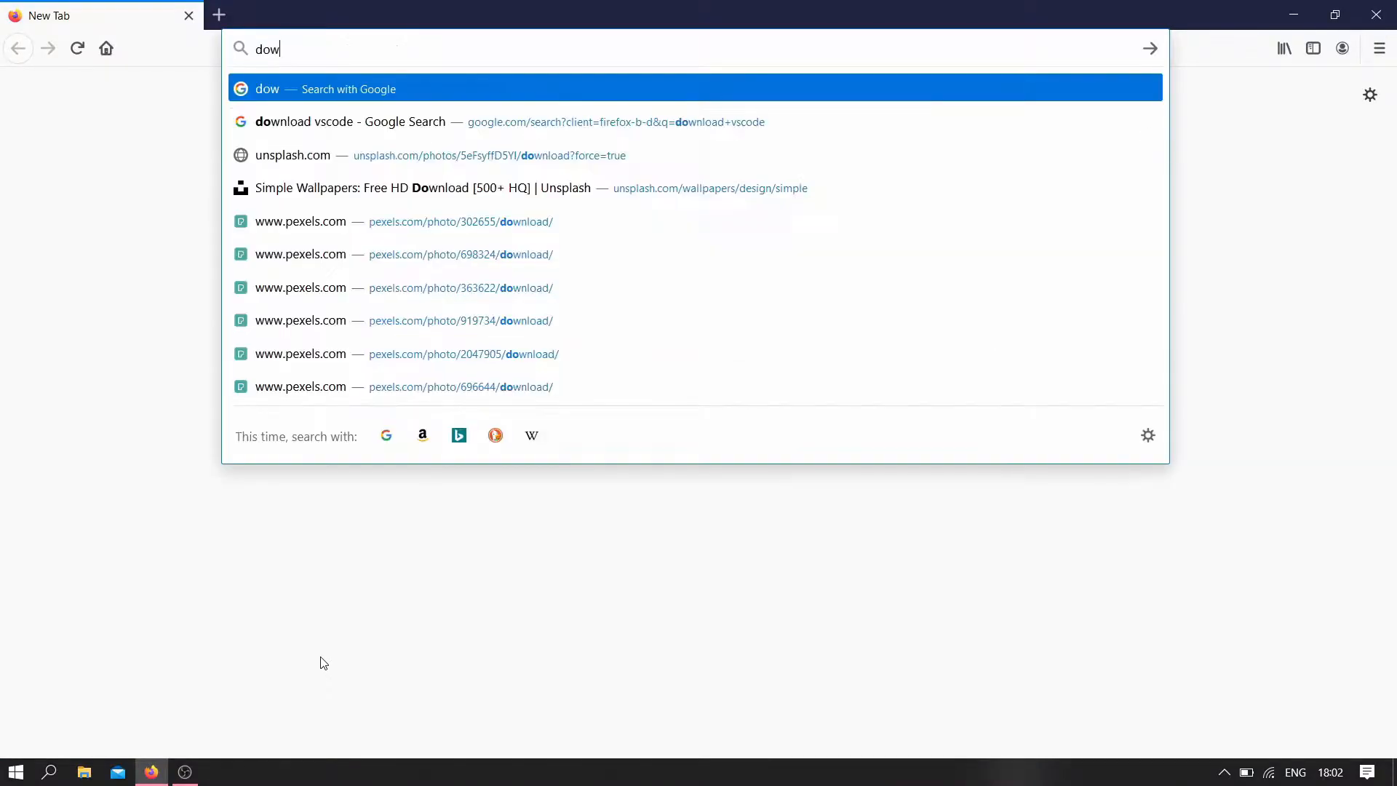
pyautogui.write('nload vi')
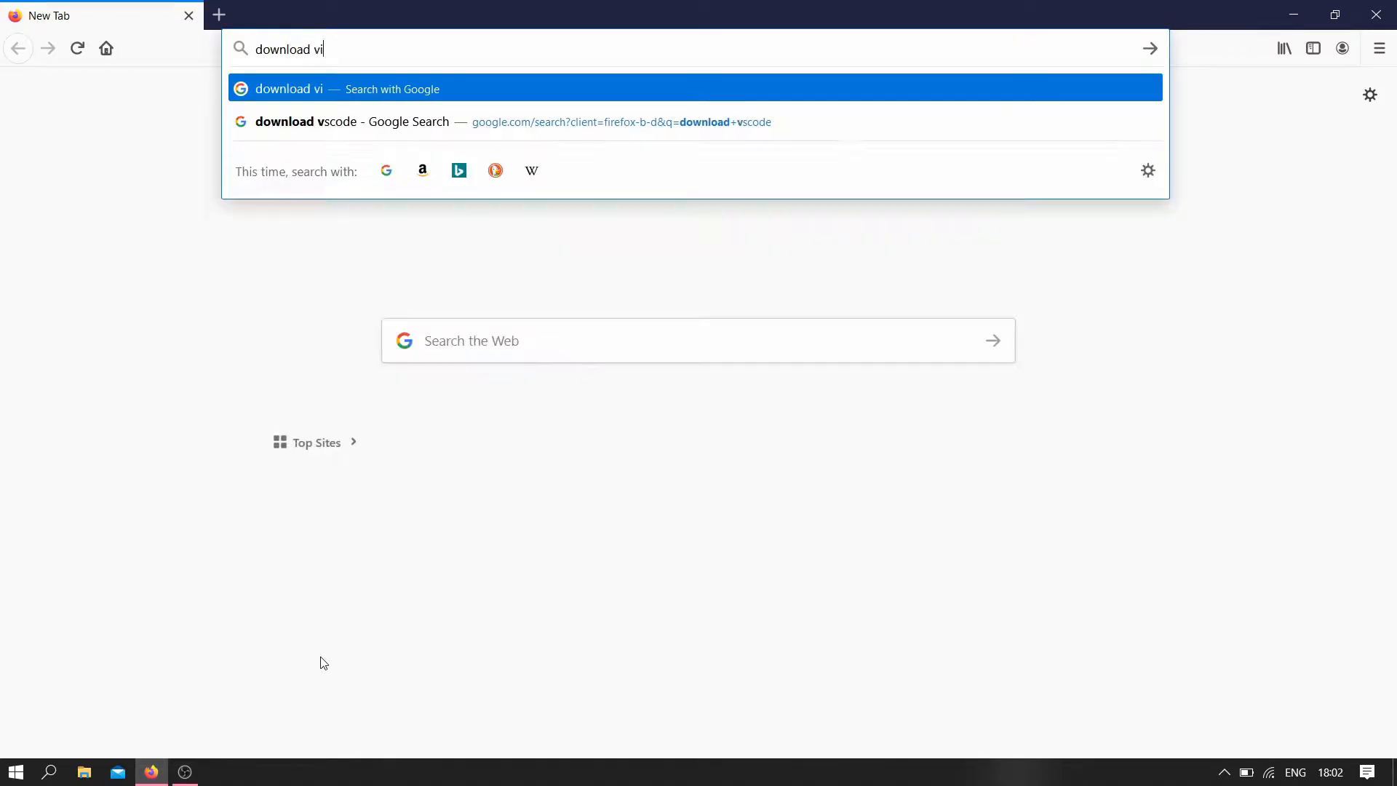
pyautogui.write('sual studio co')
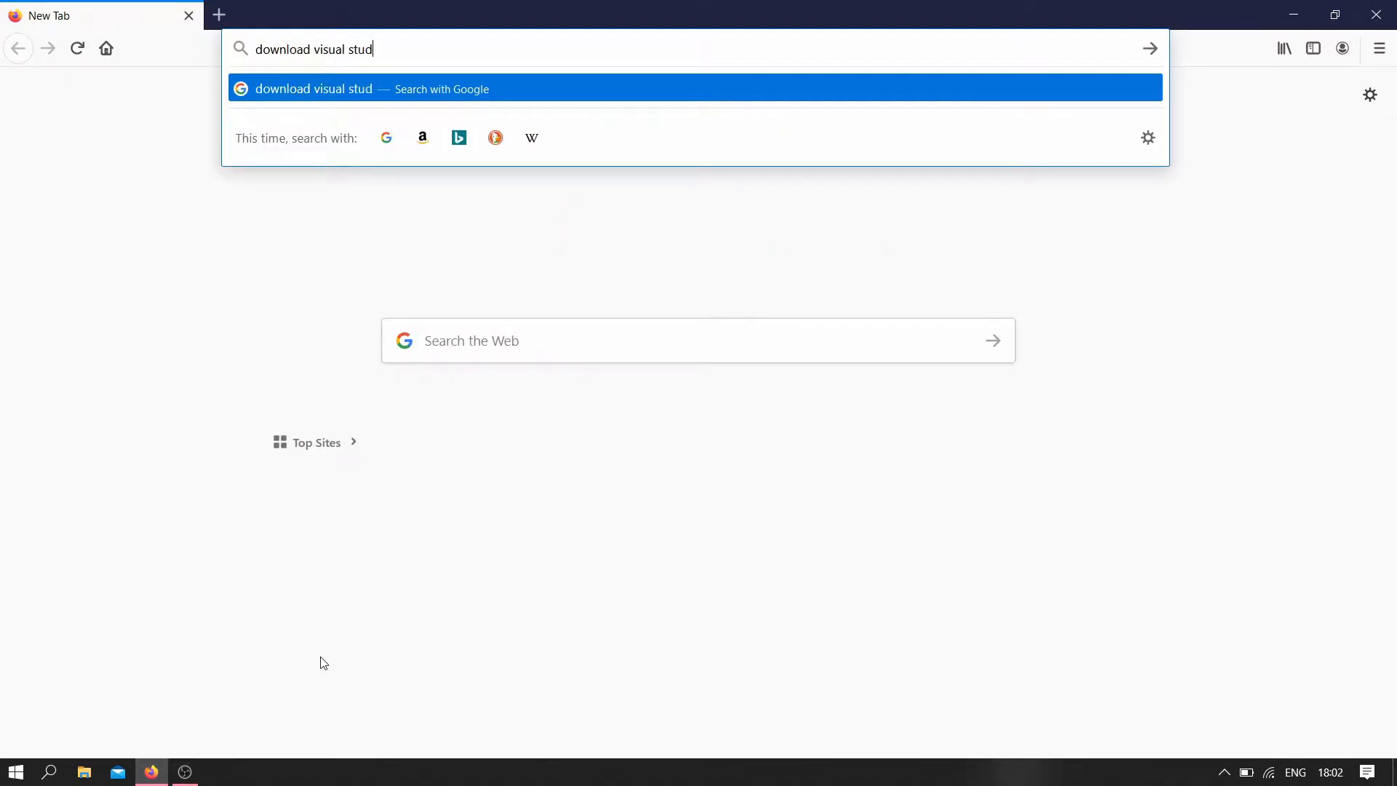
pyautogui.write('de')
pyautogui.moveTo(593, 259); pyautogui.dragTo(158, 263)
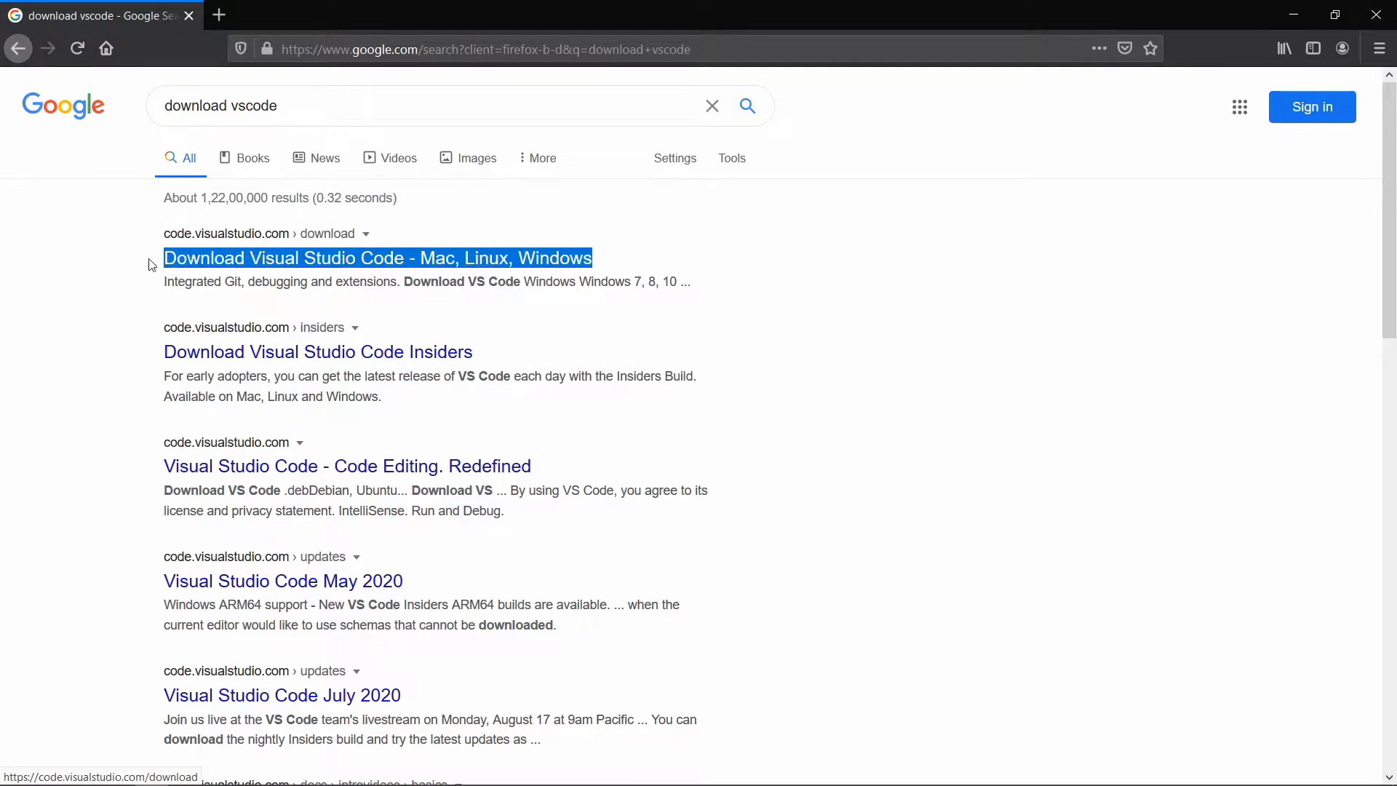
pyautogui.click(211, 263)
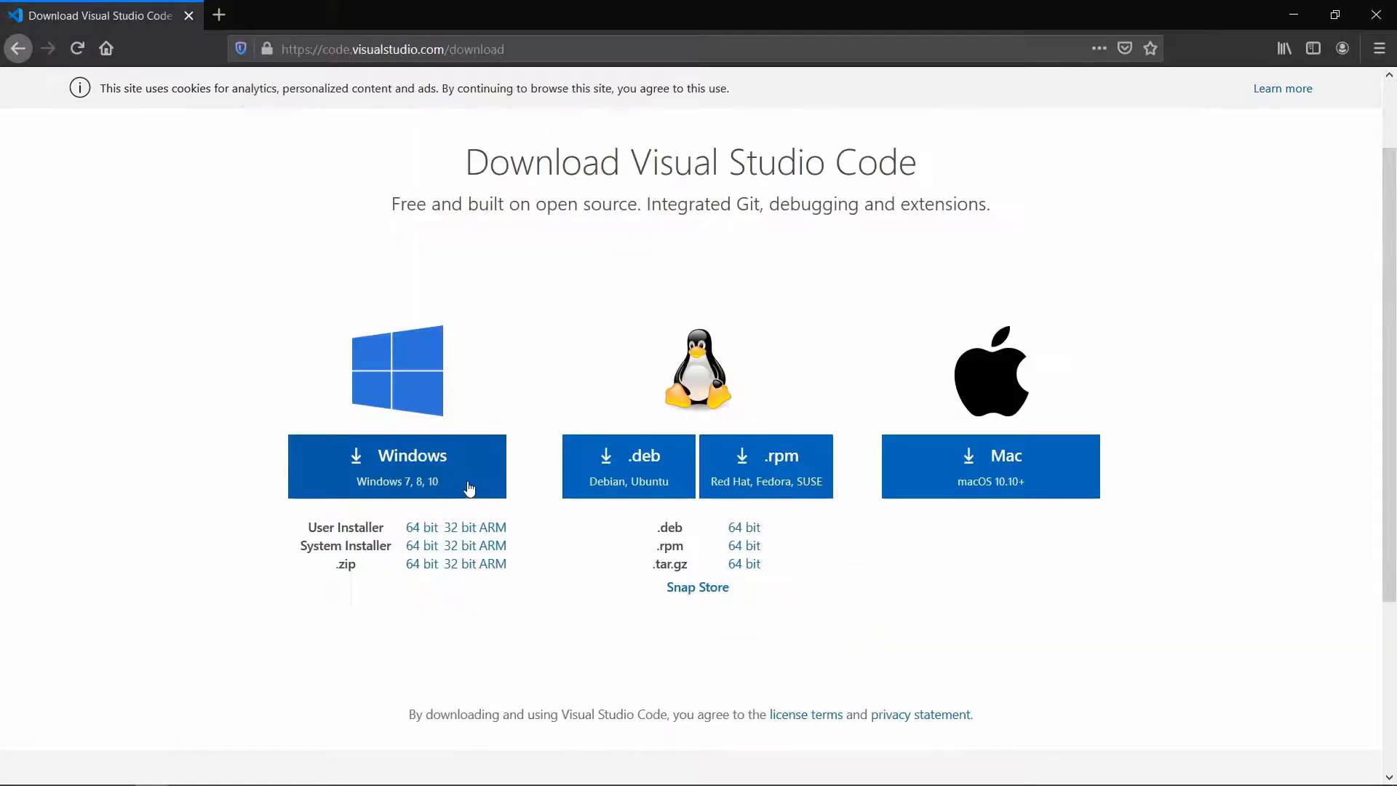
# - Download the 64-bit Windows User Installer for Visual Studio Code and save the setup file
pyautogui.click(427, 531)
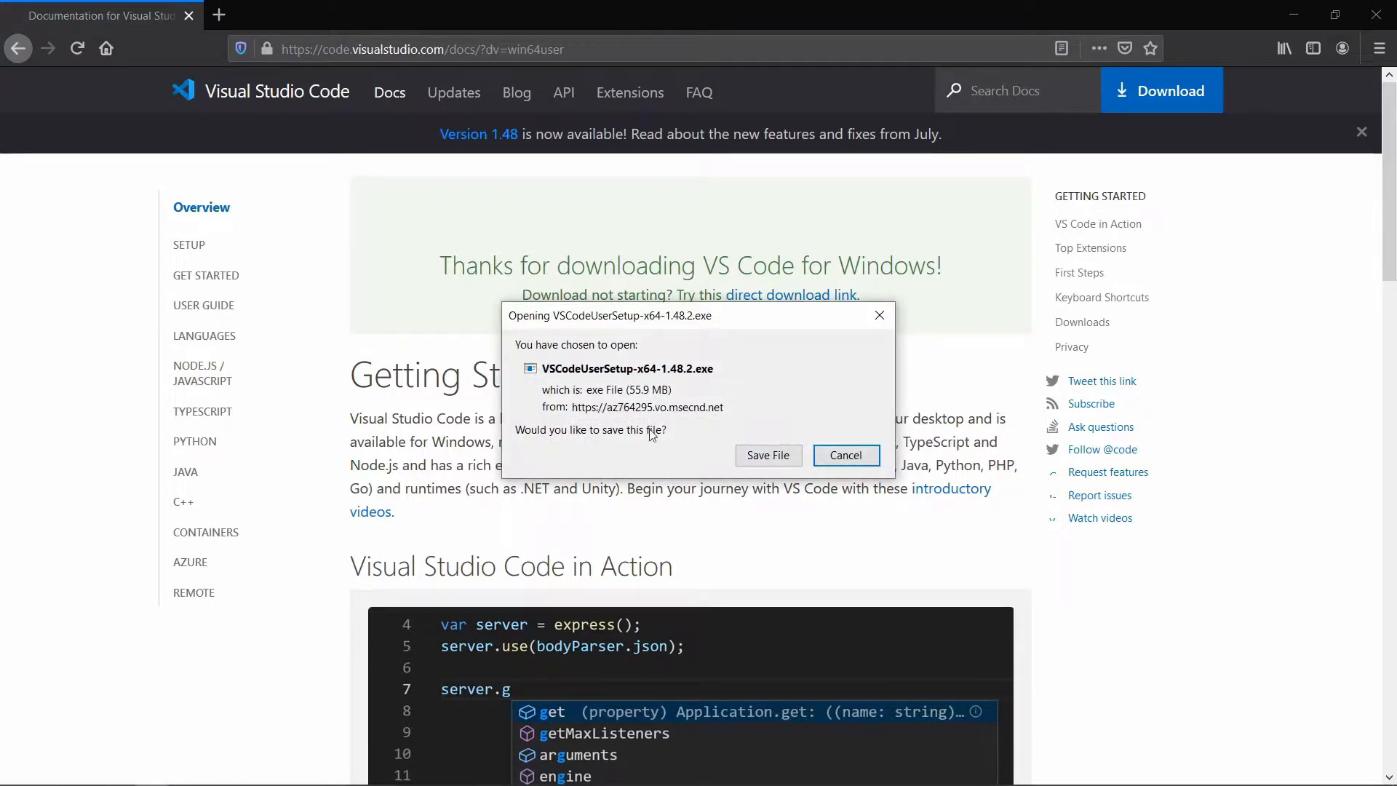
pyautogui.click(778, 463)
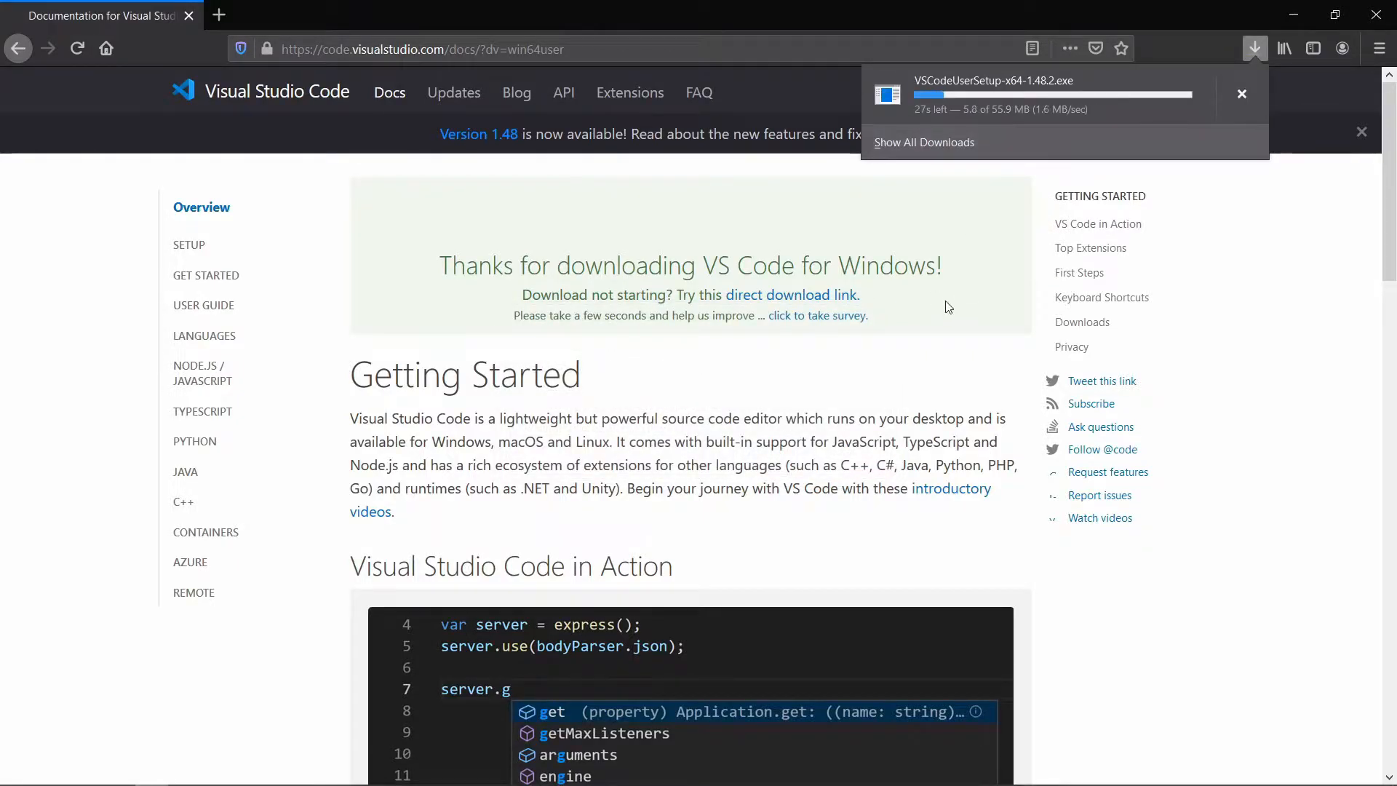
pyautogui.moveTo(863, 296); pyautogui.dragTo(726, 300)
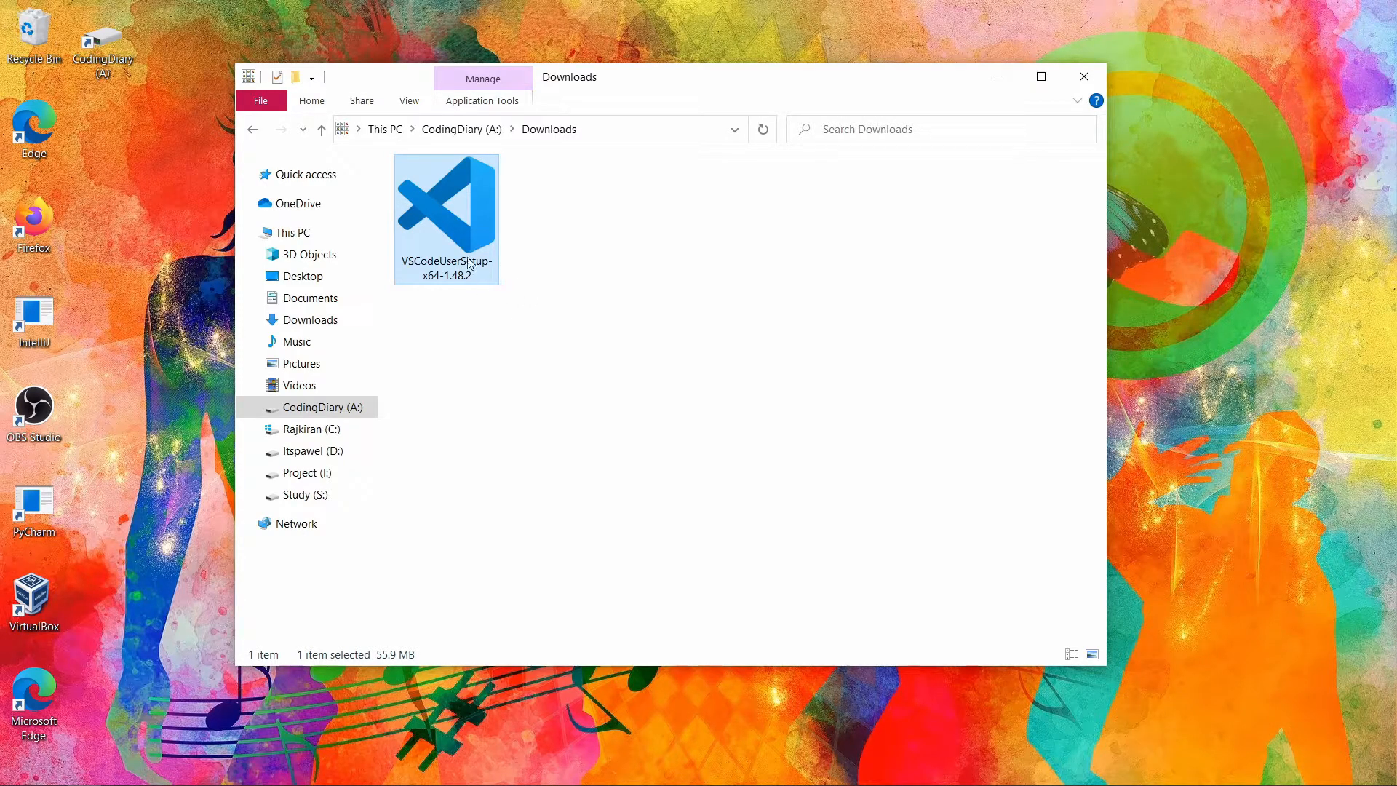
# - Run the VSCodeUserSetup-x64-1.48.2 installer from Downloads, accept the license agreement and keep the default destination and Start Menu folders
pyautogui.doubleClick(459, 229)
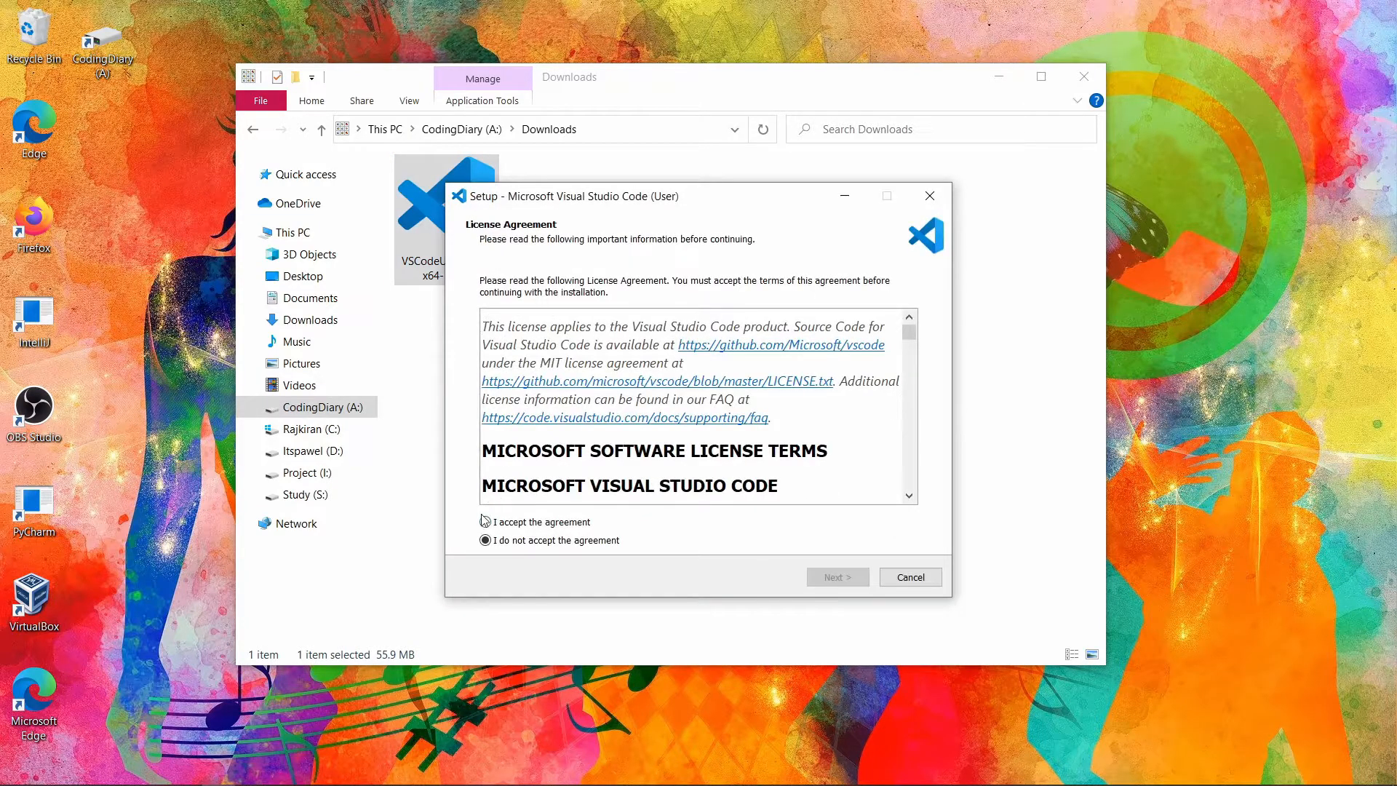
pyautogui.click(486, 522)
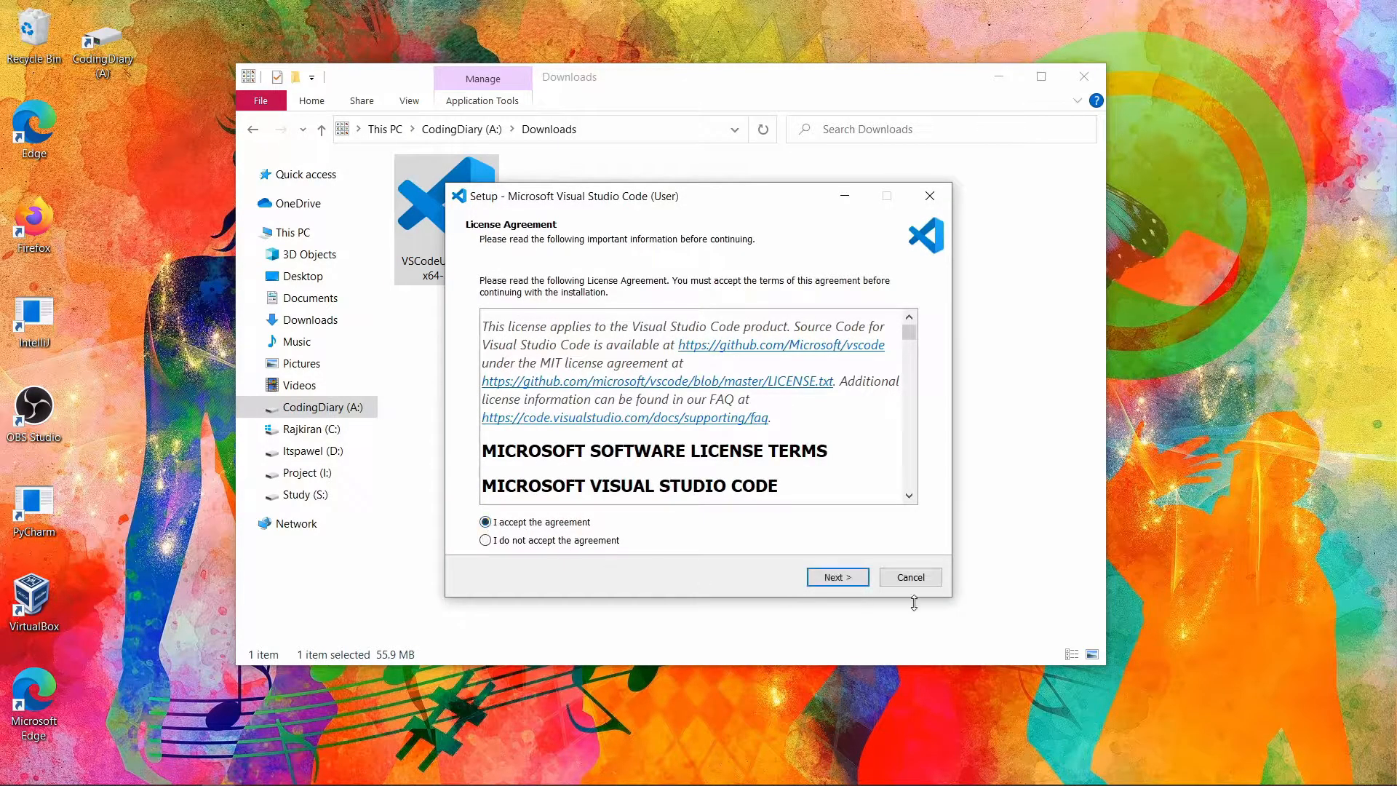
pyautogui.click(830, 578)
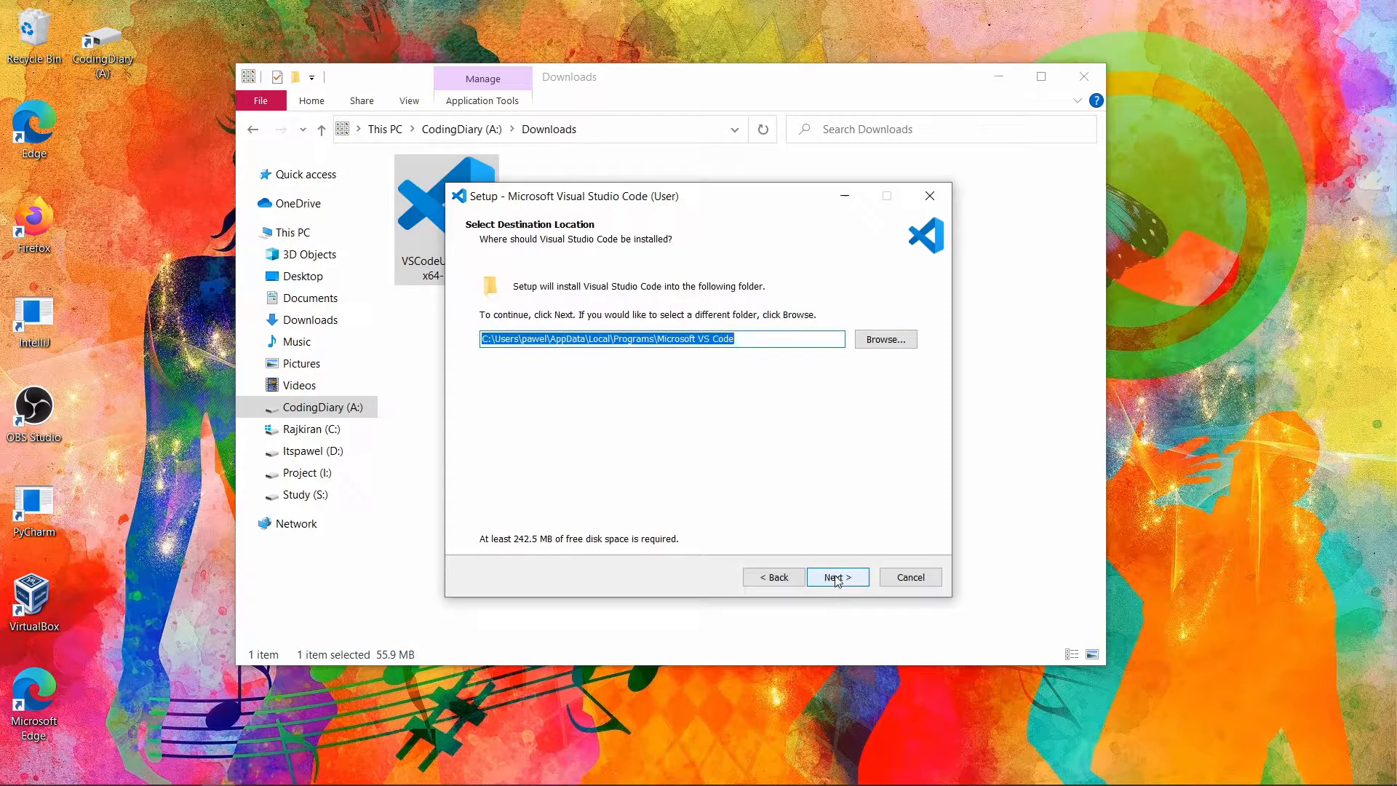
pyautogui.click(837, 578)
pyautogui.click(836, 579)
# - Enable the desktop icon and the "Open with Code" actions for both file and directory context menus
pyautogui.click(488, 340)
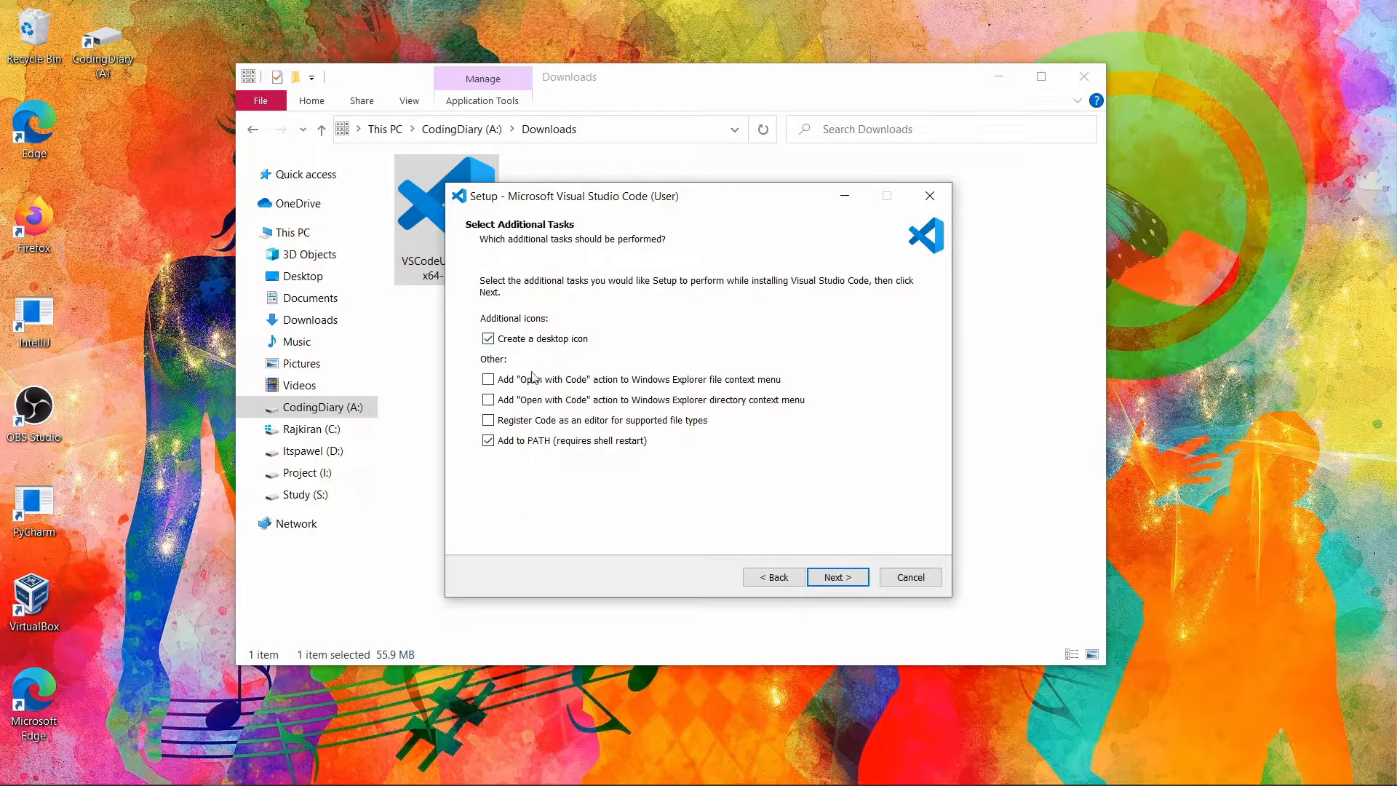
pyautogui.click(565, 399)
pyautogui.click(488, 379)
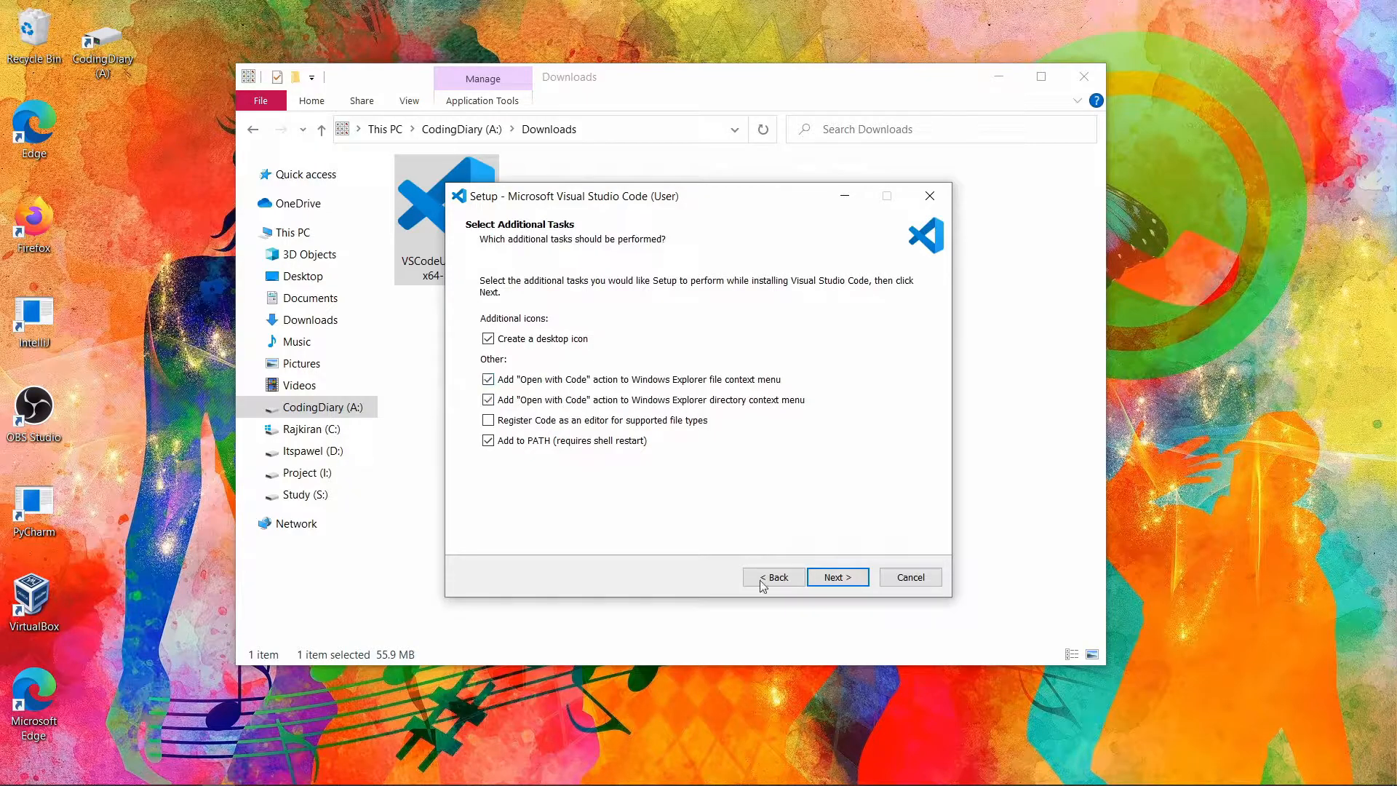
# - Install Visual Studio Code, finish the setup with the program launching, and maximize its window
pyautogui.click(842, 586)
pyautogui.click(844, 591)
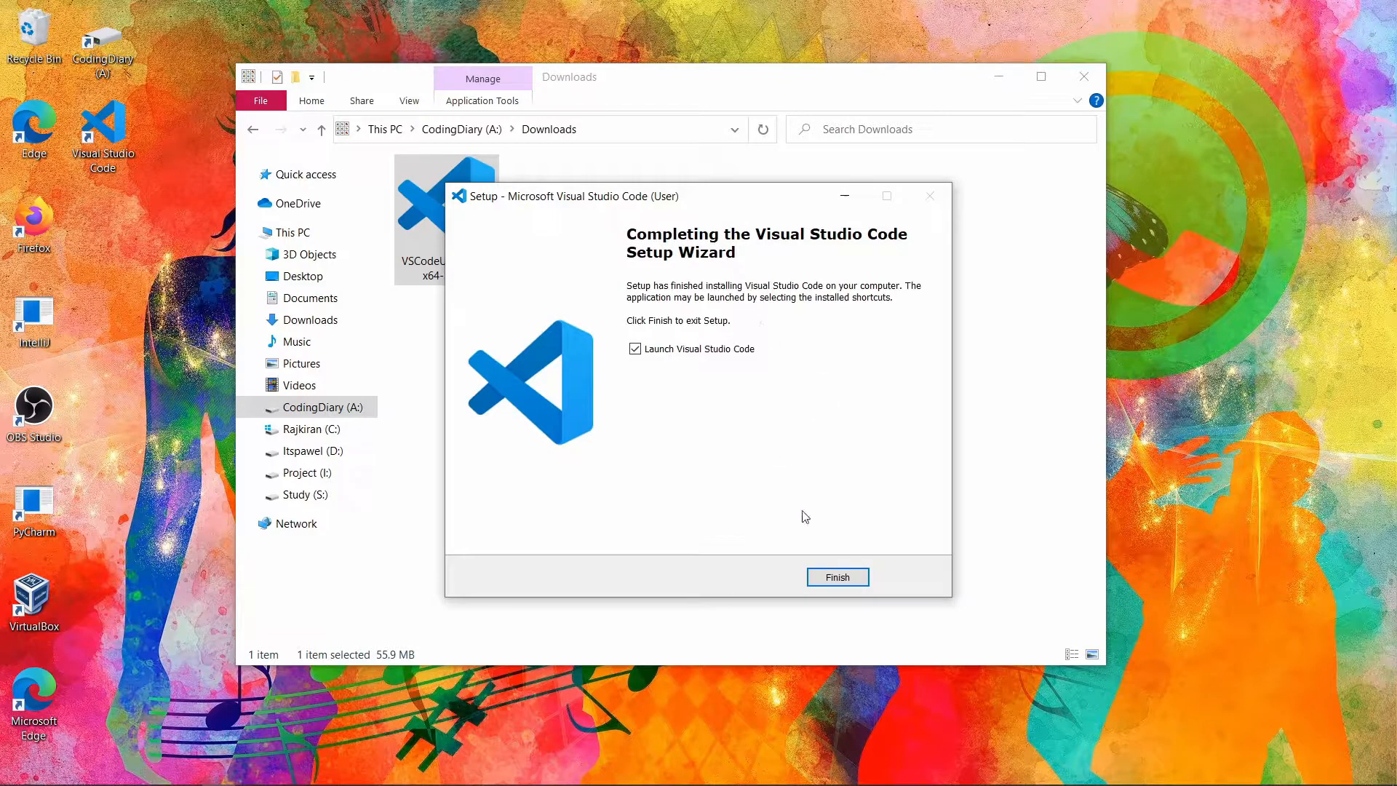
pyautogui.click(837, 576)
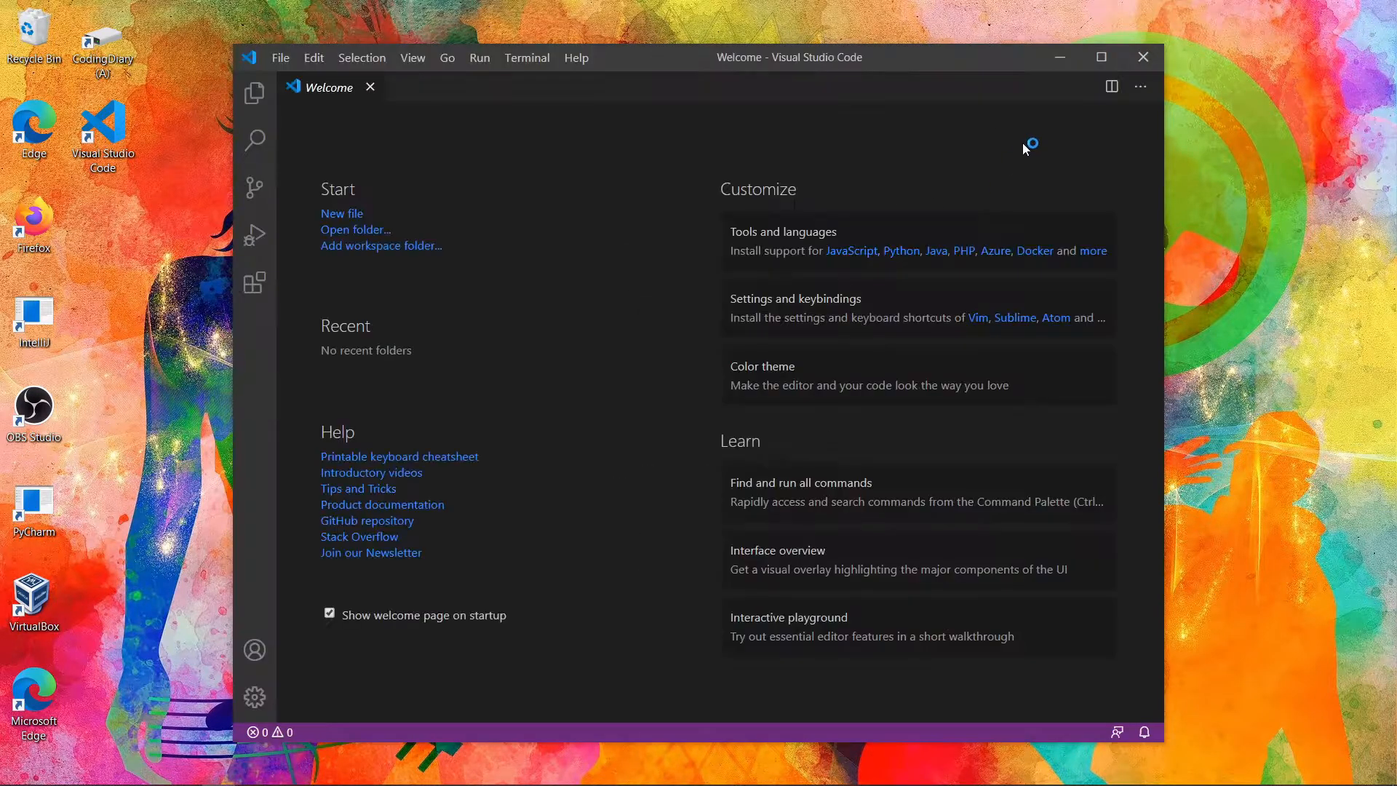
pyautogui.click(1101, 57)
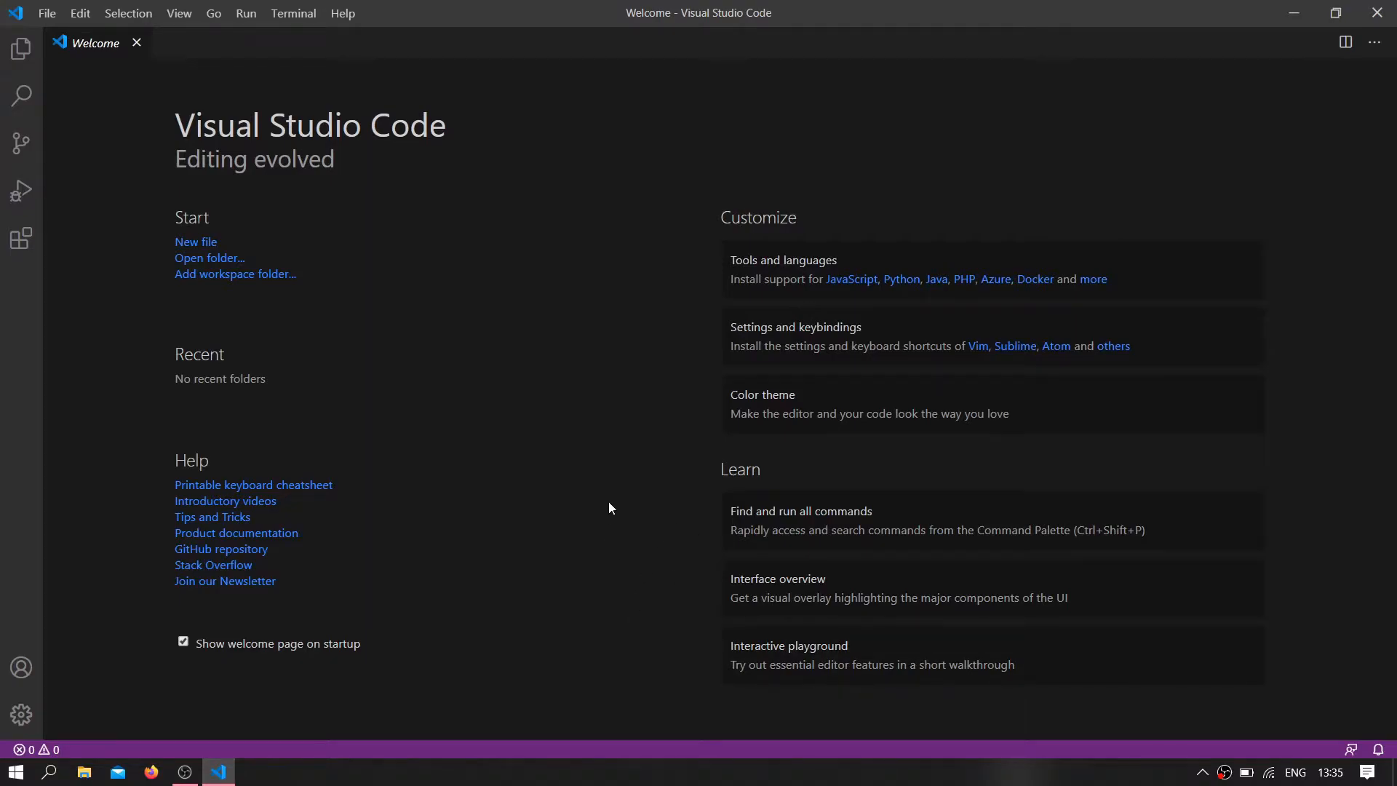
# - Examine the interface overview from the Welcome page and dismiss it
pyautogui.click(800, 595)
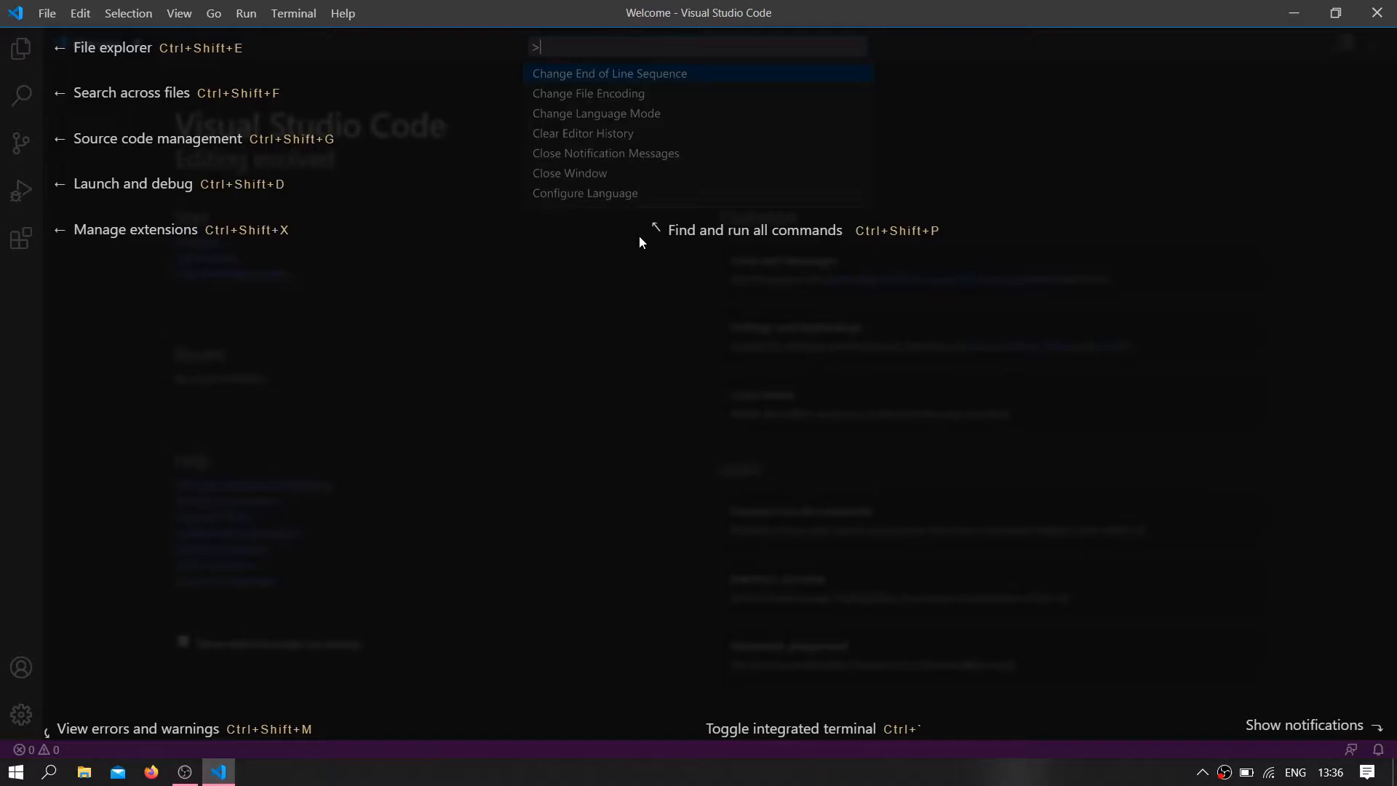
pyautogui.click(614, 212)
# - Open the Project folder from the Diary folder on drive D as the working folder
pyautogui.click(47, 13)
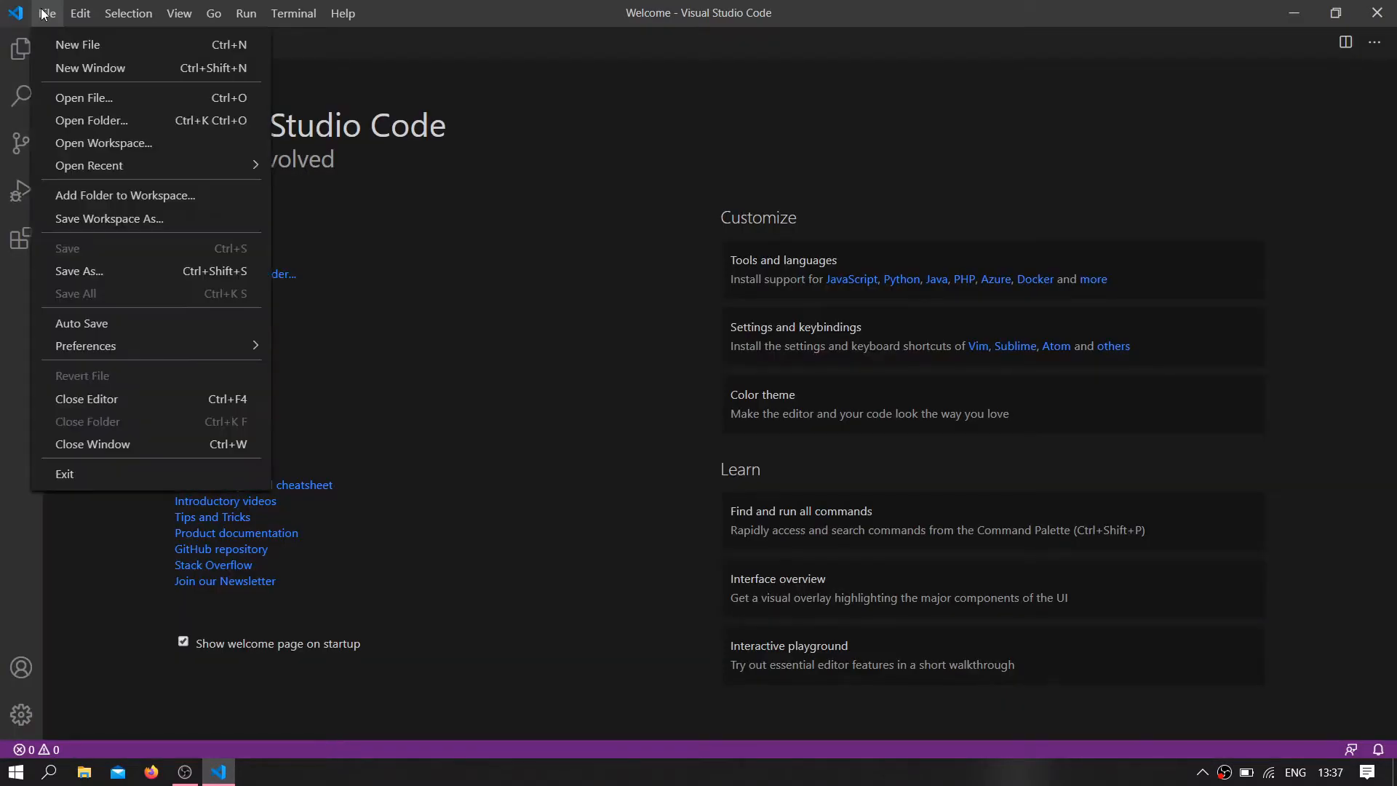
pyautogui.click(86, 120)
pyautogui.click(207, 133)
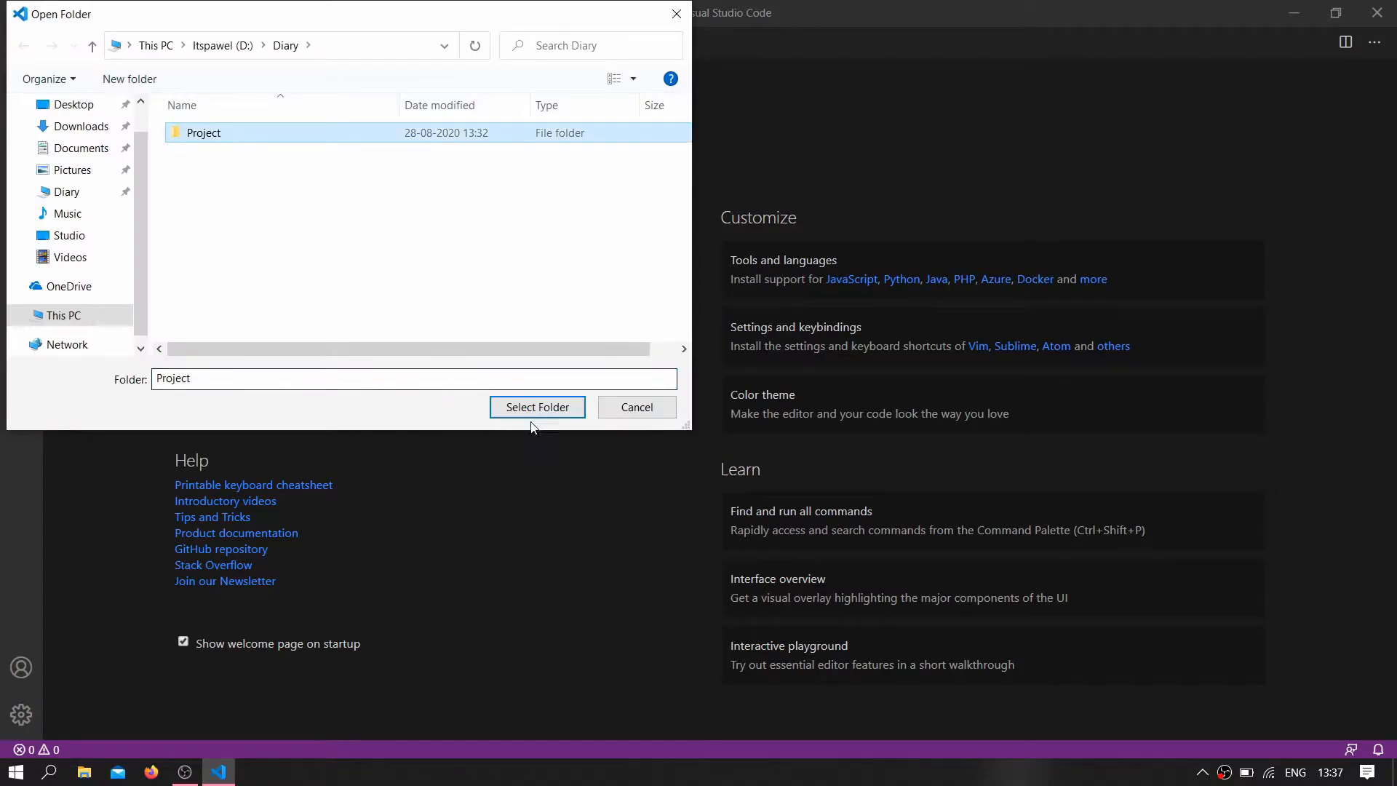
pyautogui.click(524, 405)
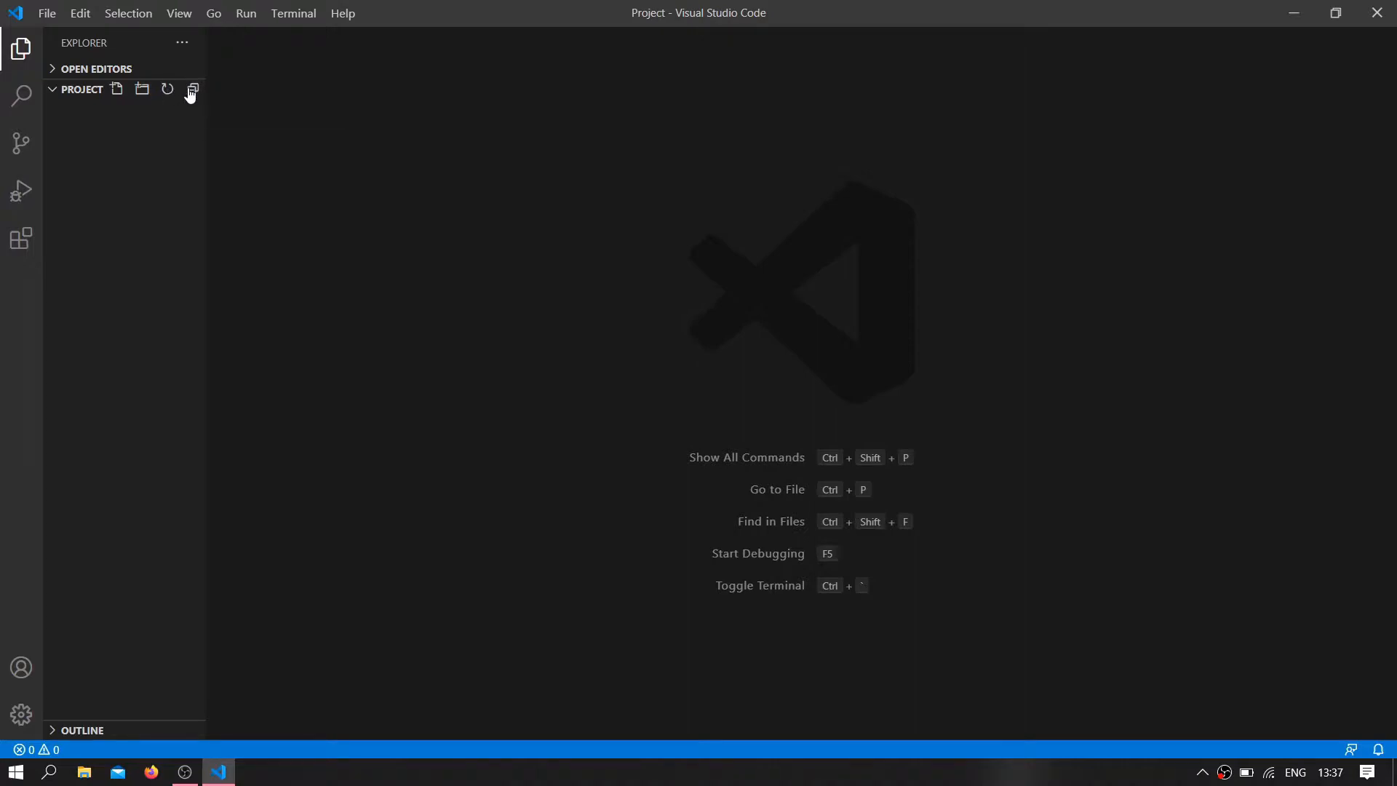
# - Create a new folder named foldy in the Project folder
pyautogui.click(141, 91)
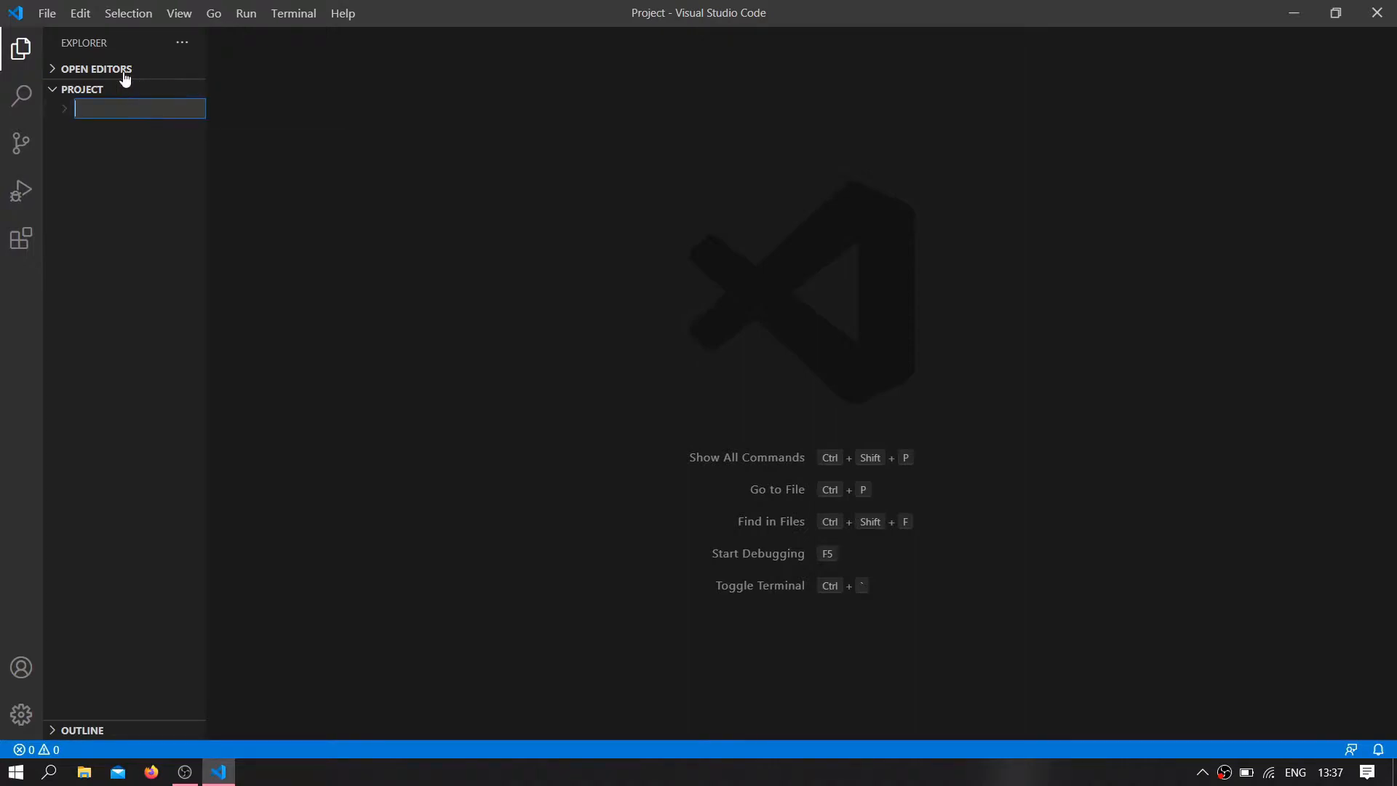
pyautogui.write('foldy')
pyautogui.press('Return')
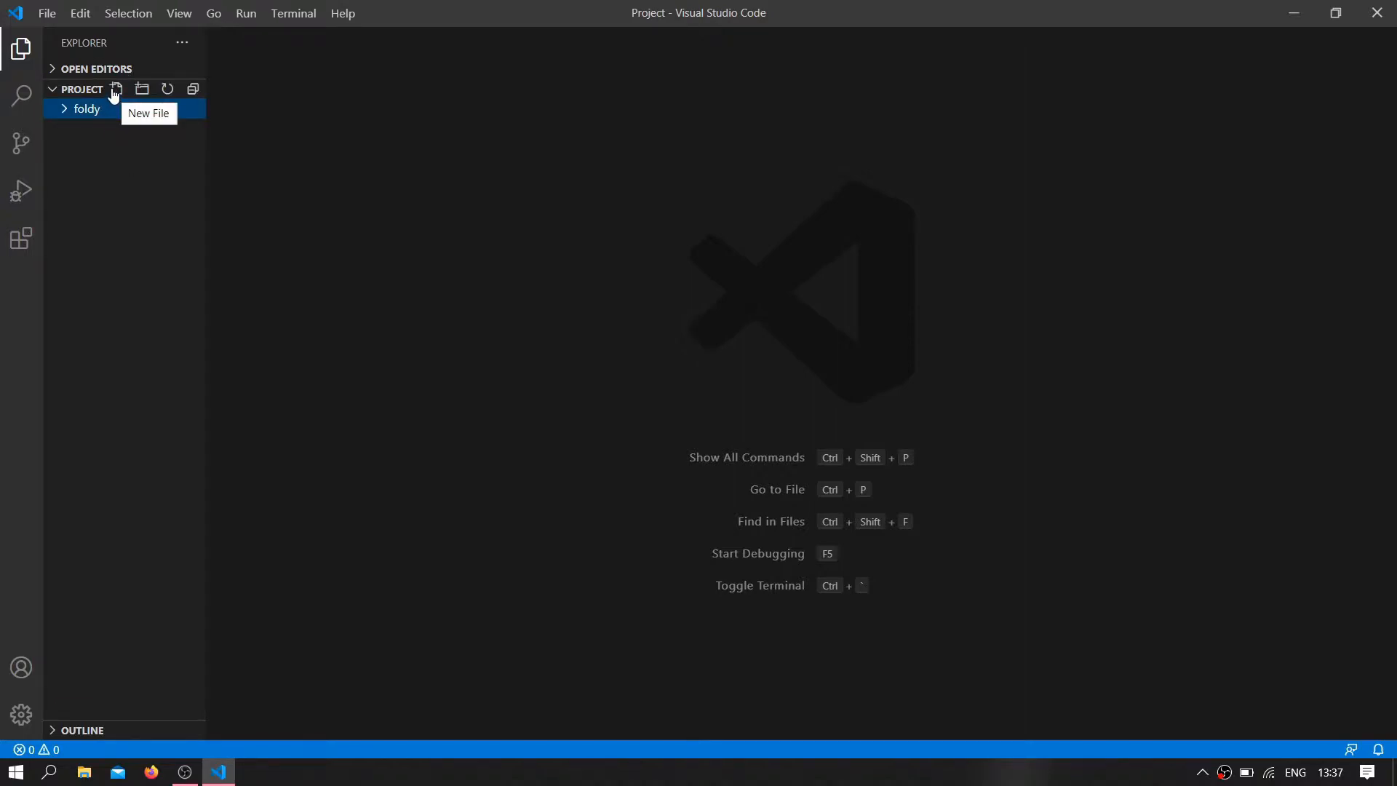
# - Create a new file named main.py inside the foldy folder
pyautogui.click(114, 91)
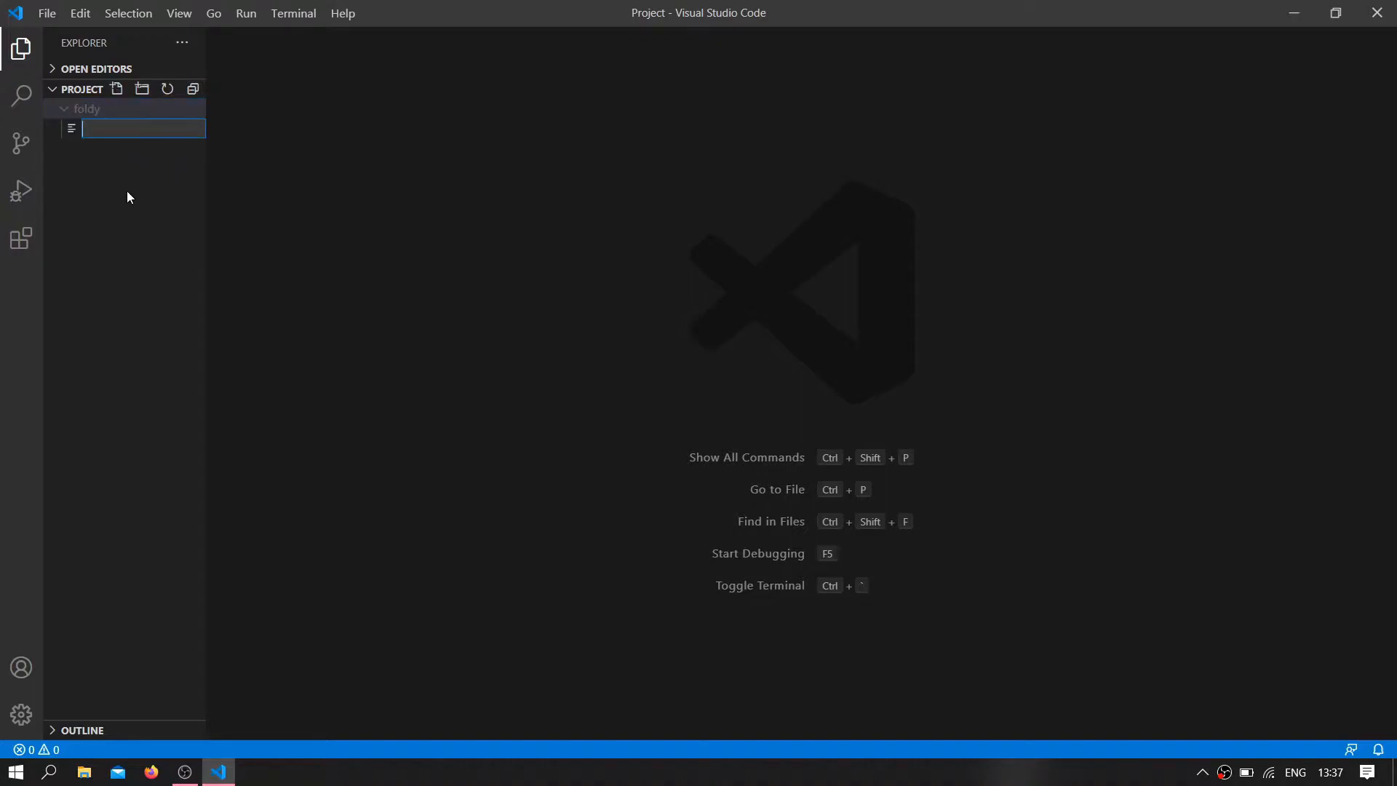
pyautogui.write('main.py')
pyautogui.press('Return')
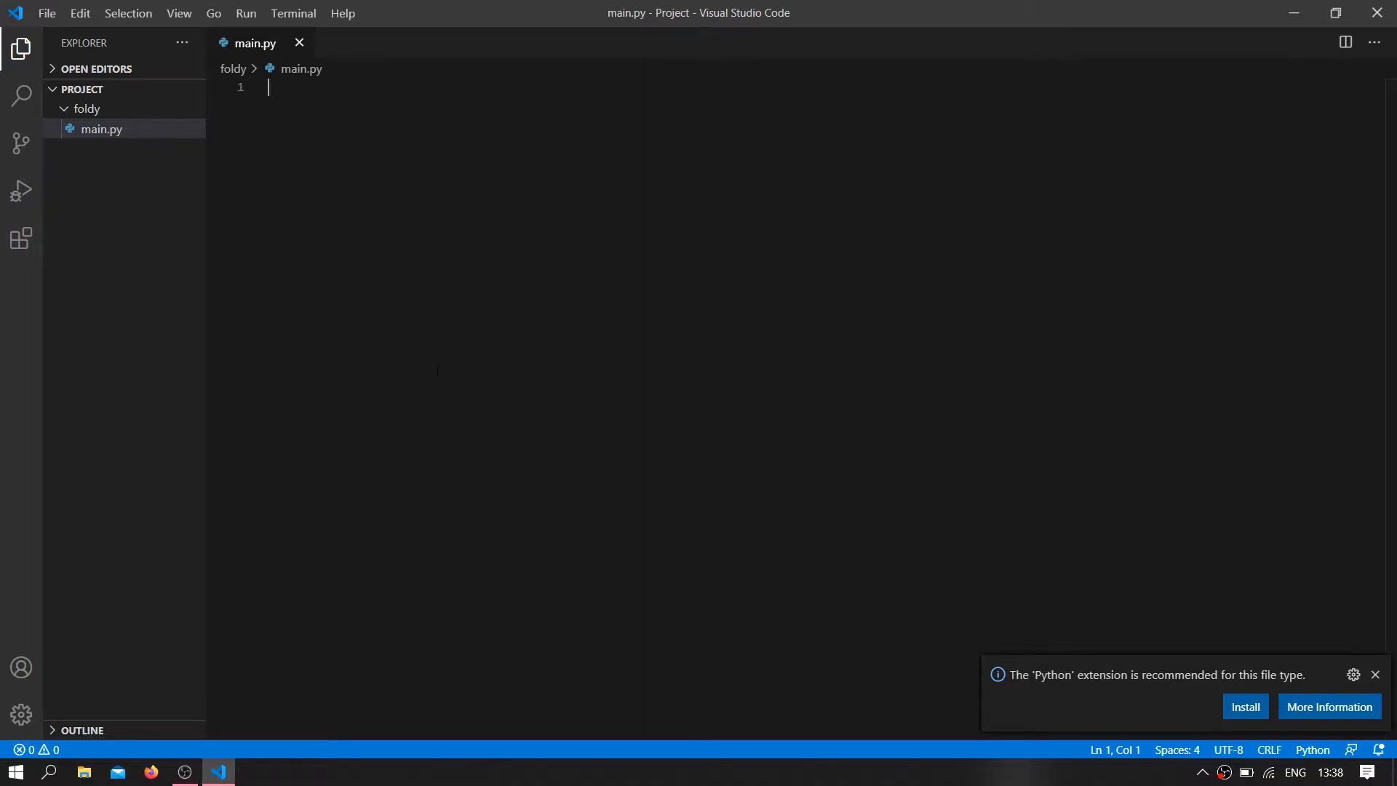
# - Enlarge the interface one level and install the recommended Python extension from Microsoft
pyautogui.hotkey('ctrl', '=')
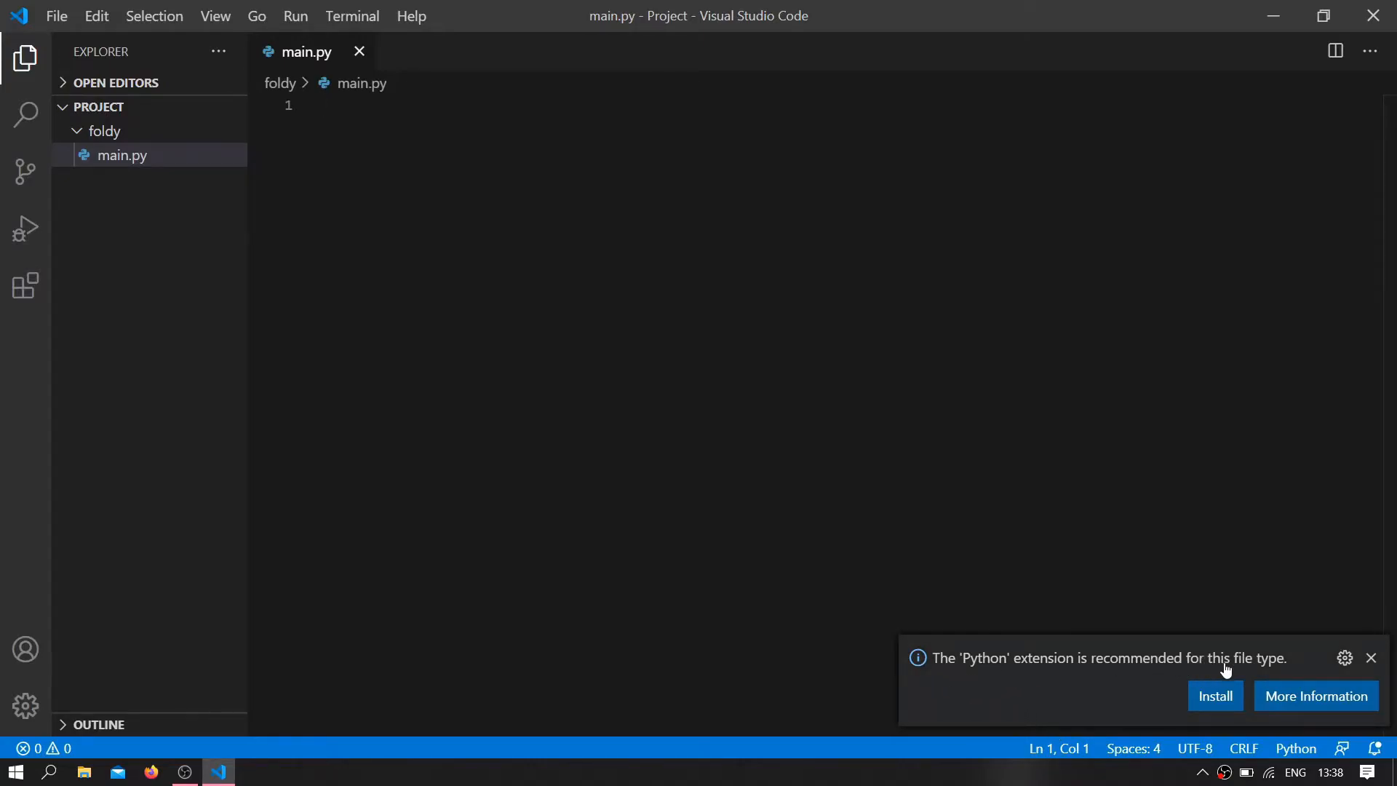
pyautogui.click(1375, 753)
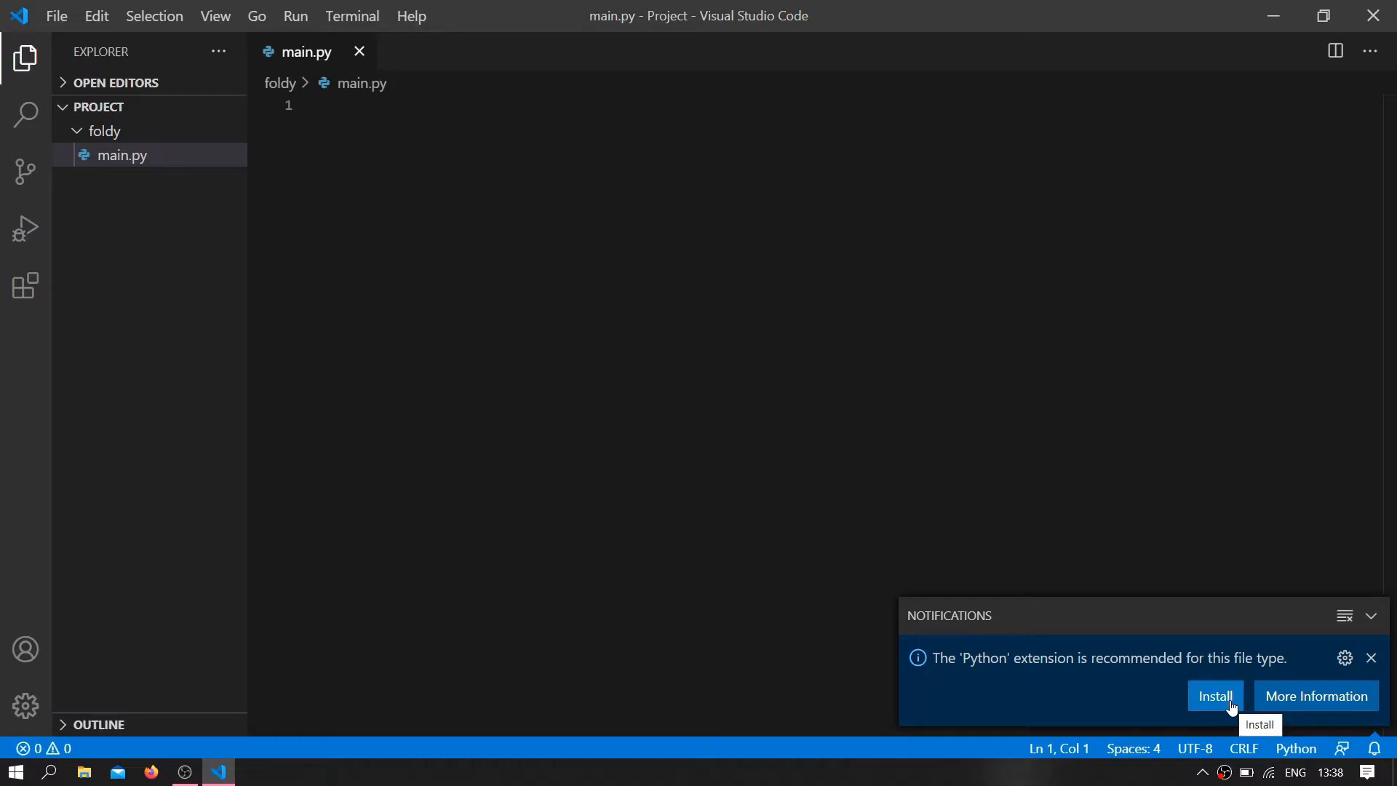
pyautogui.click(13, 291)
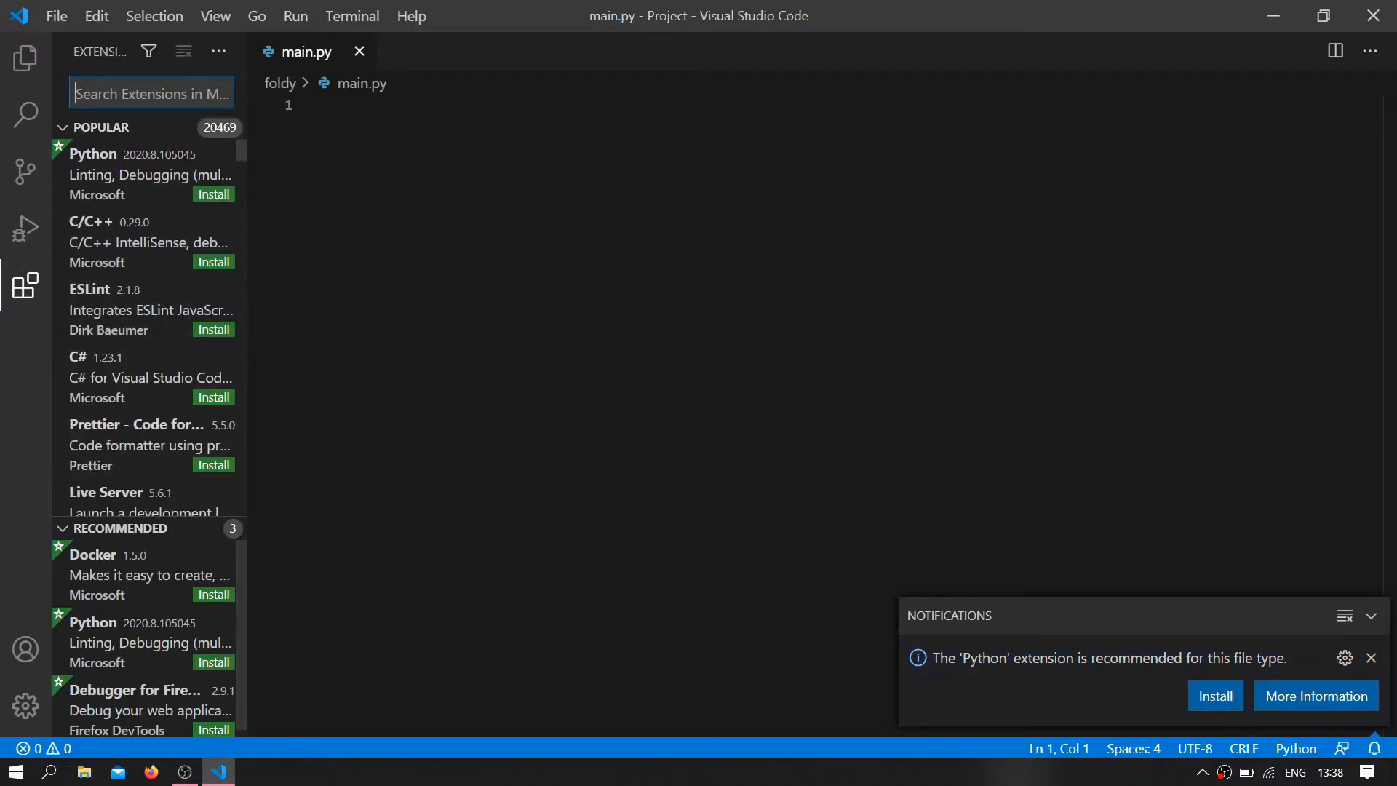
pyautogui.click(1215, 696)
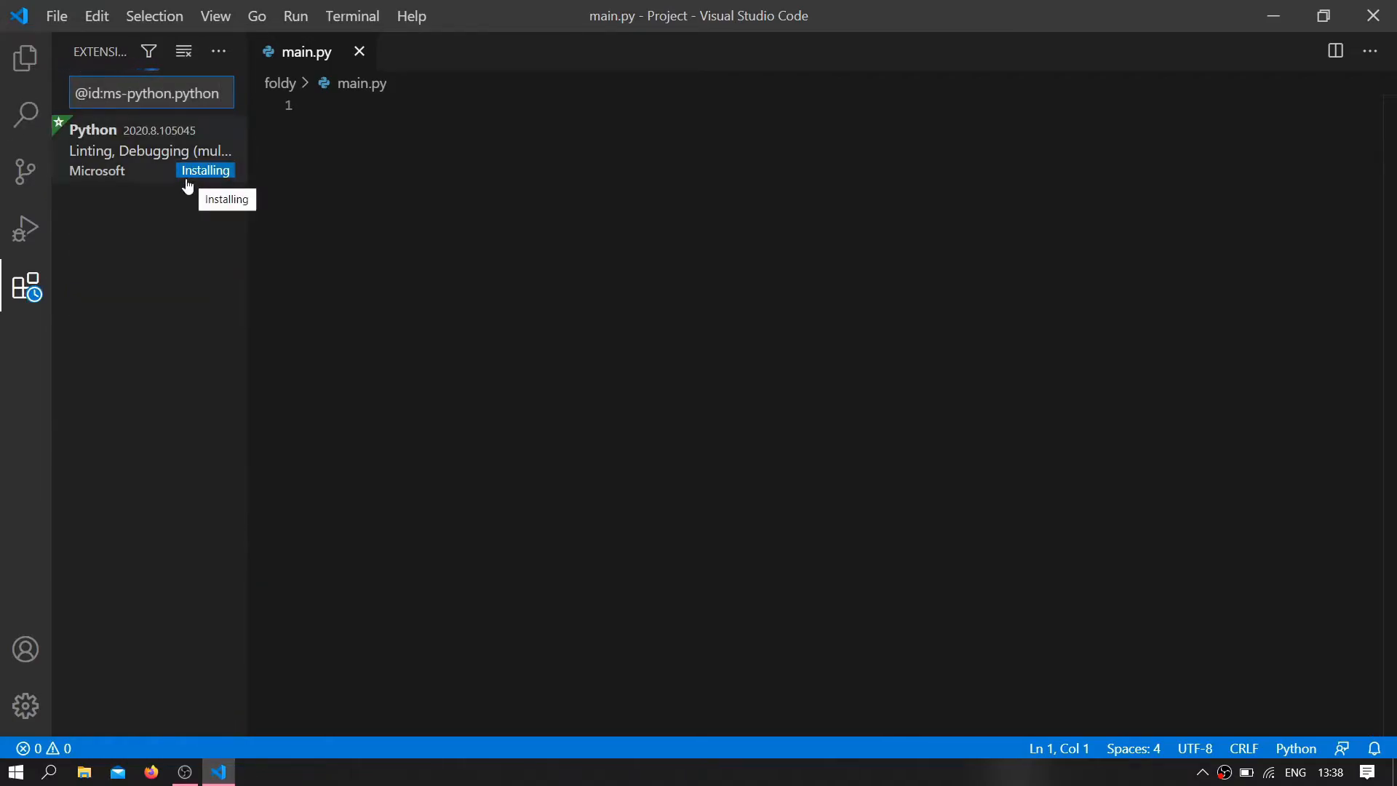
# - Return to the project files and create a folder named newfolder at the root of Project
pyautogui.click(15, 73)
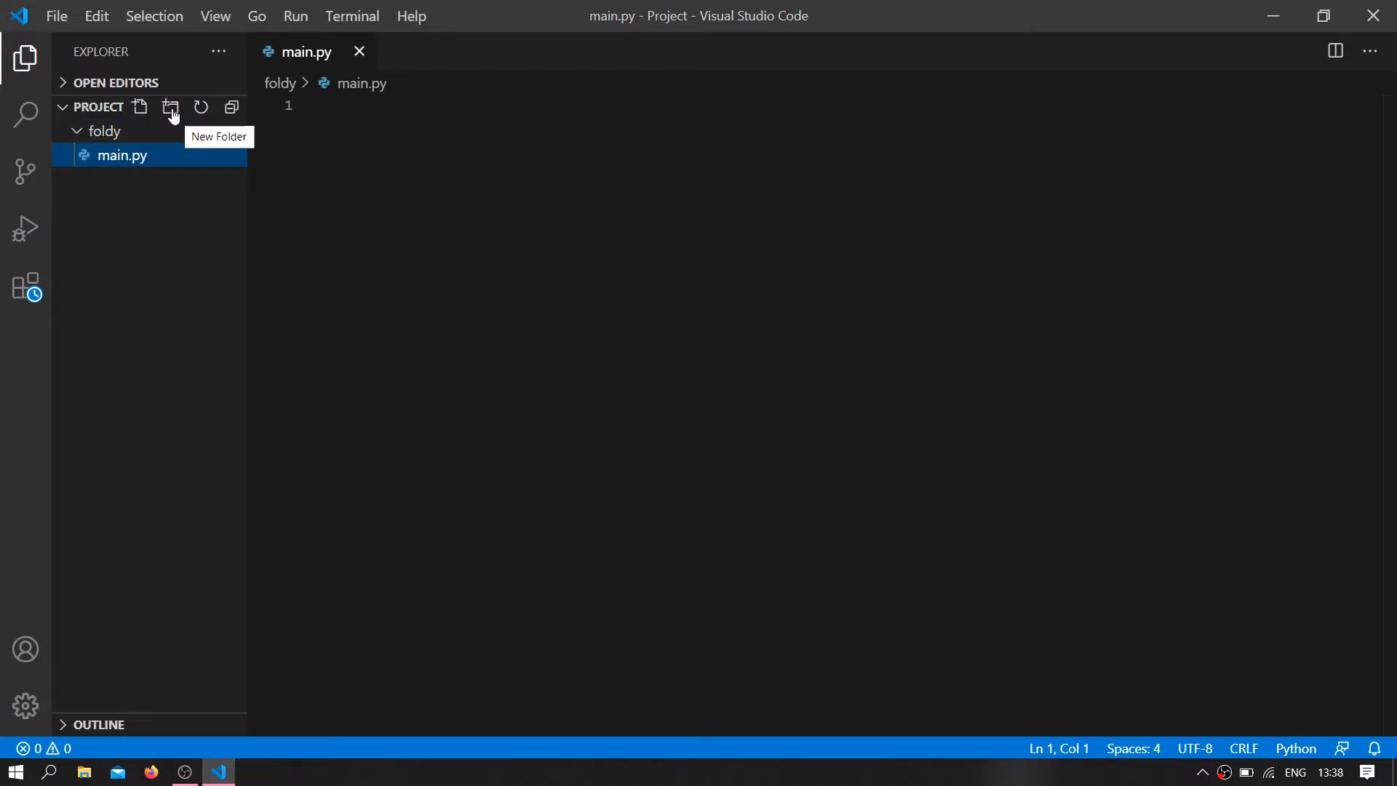
pyautogui.click(160, 327)
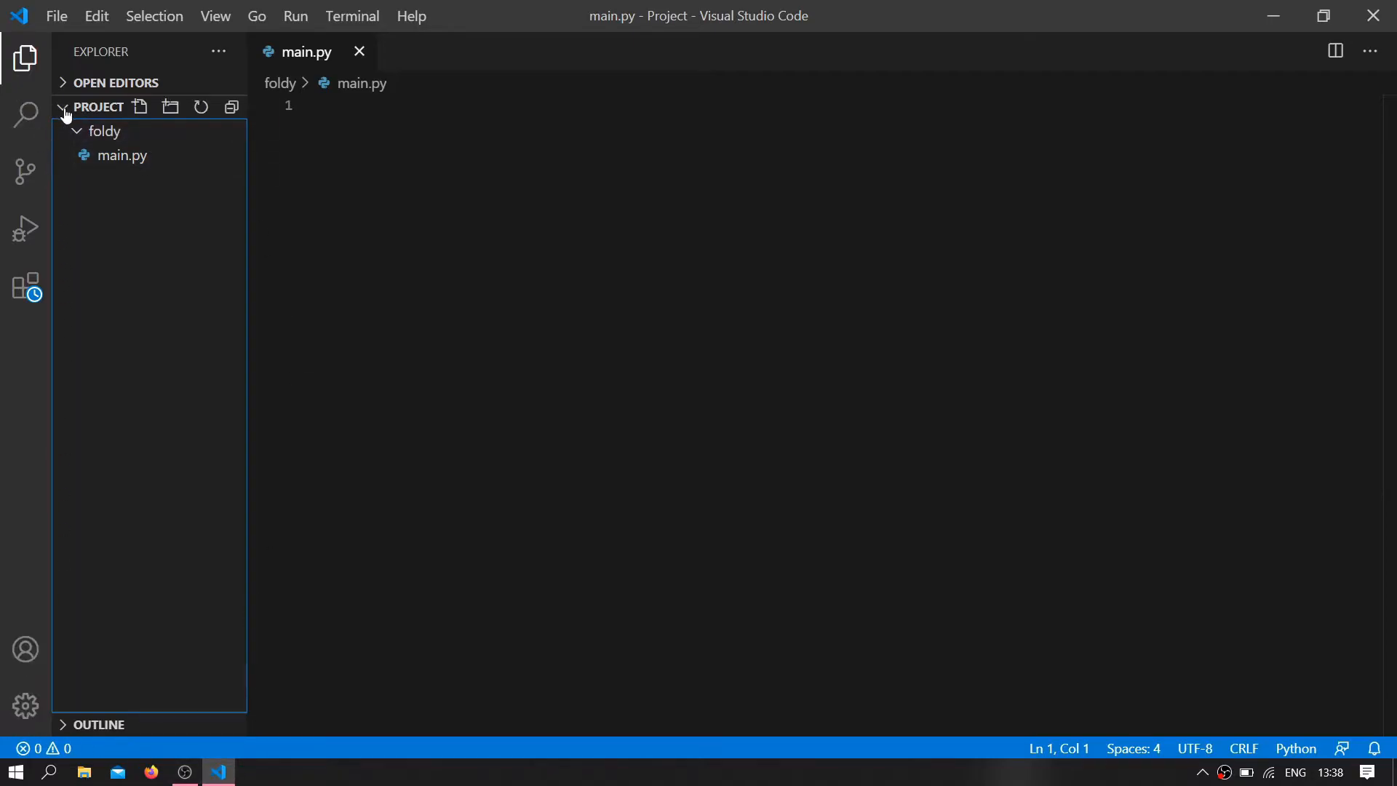
pyautogui.click(171, 107)
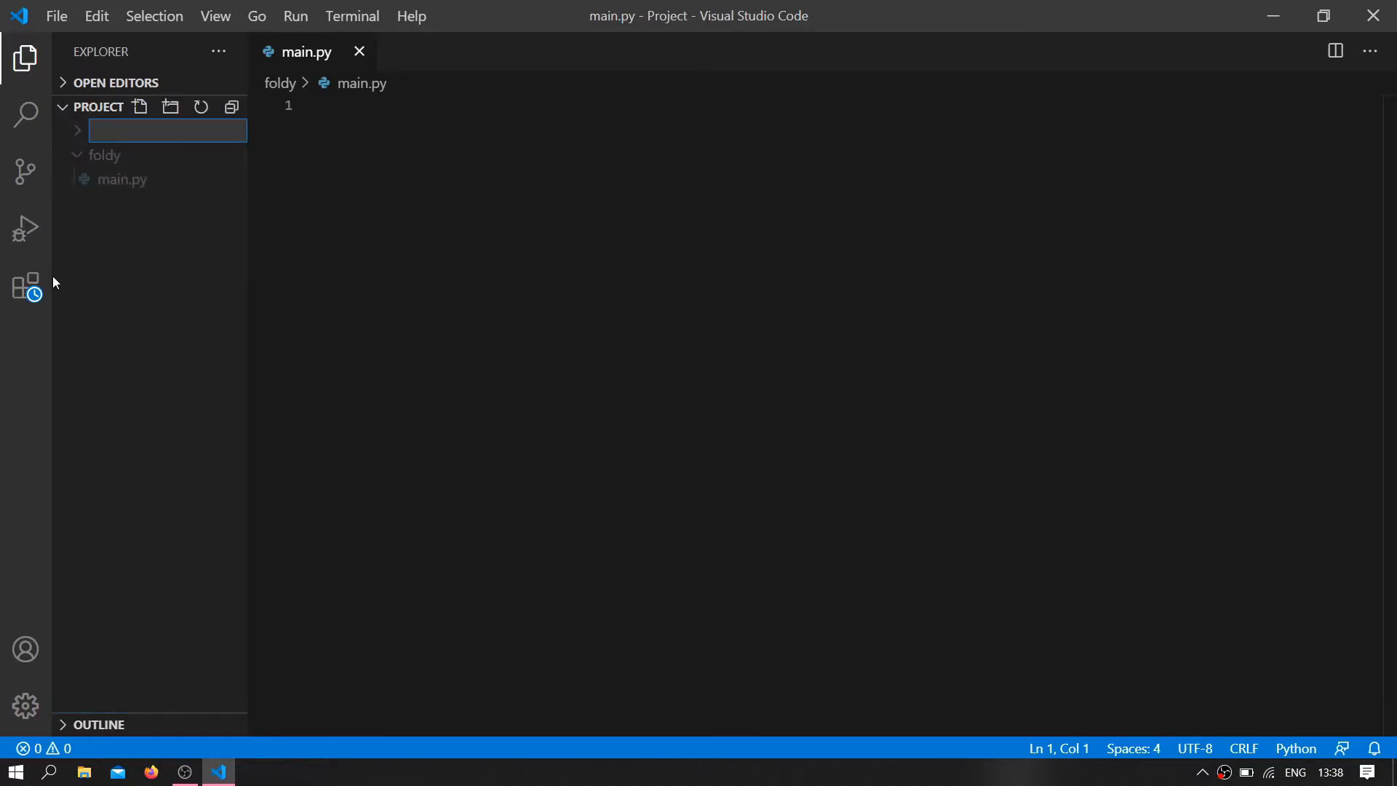
pyautogui.write('newfolder')
pyautogui.press('Return')
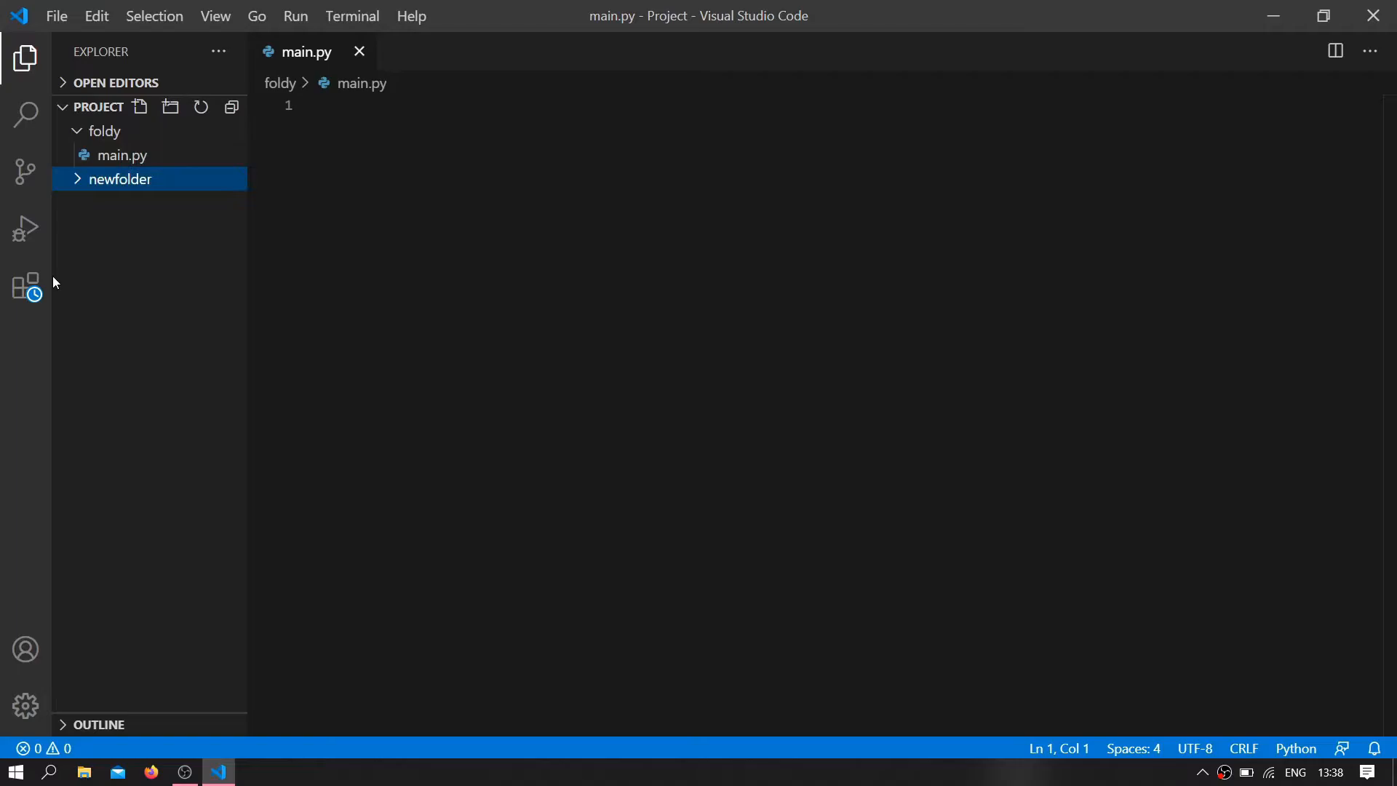
# - Create a new file named apy.py inside newfolder
pyautogui.click(141, 107)
pyautogui.write('apy')
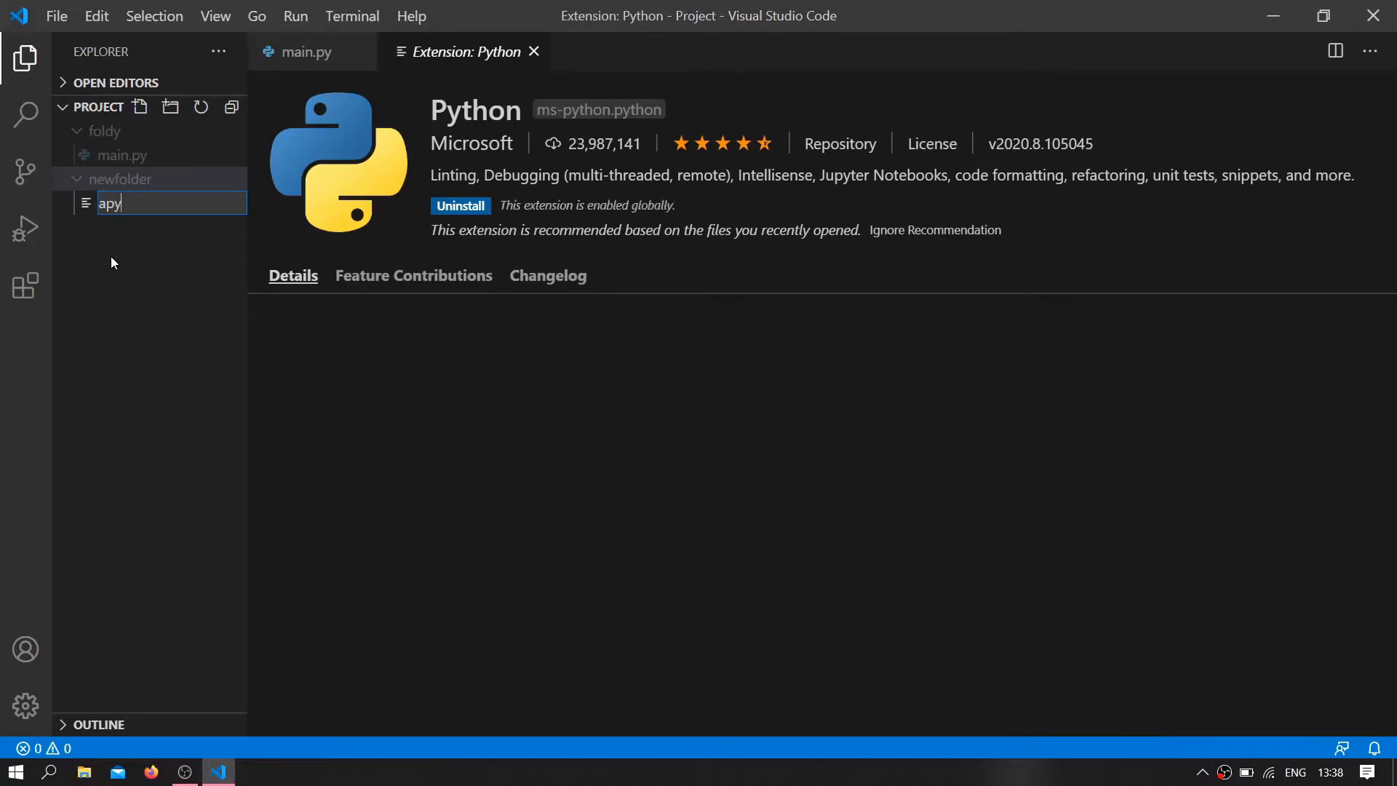
pyautogui.write('.py')
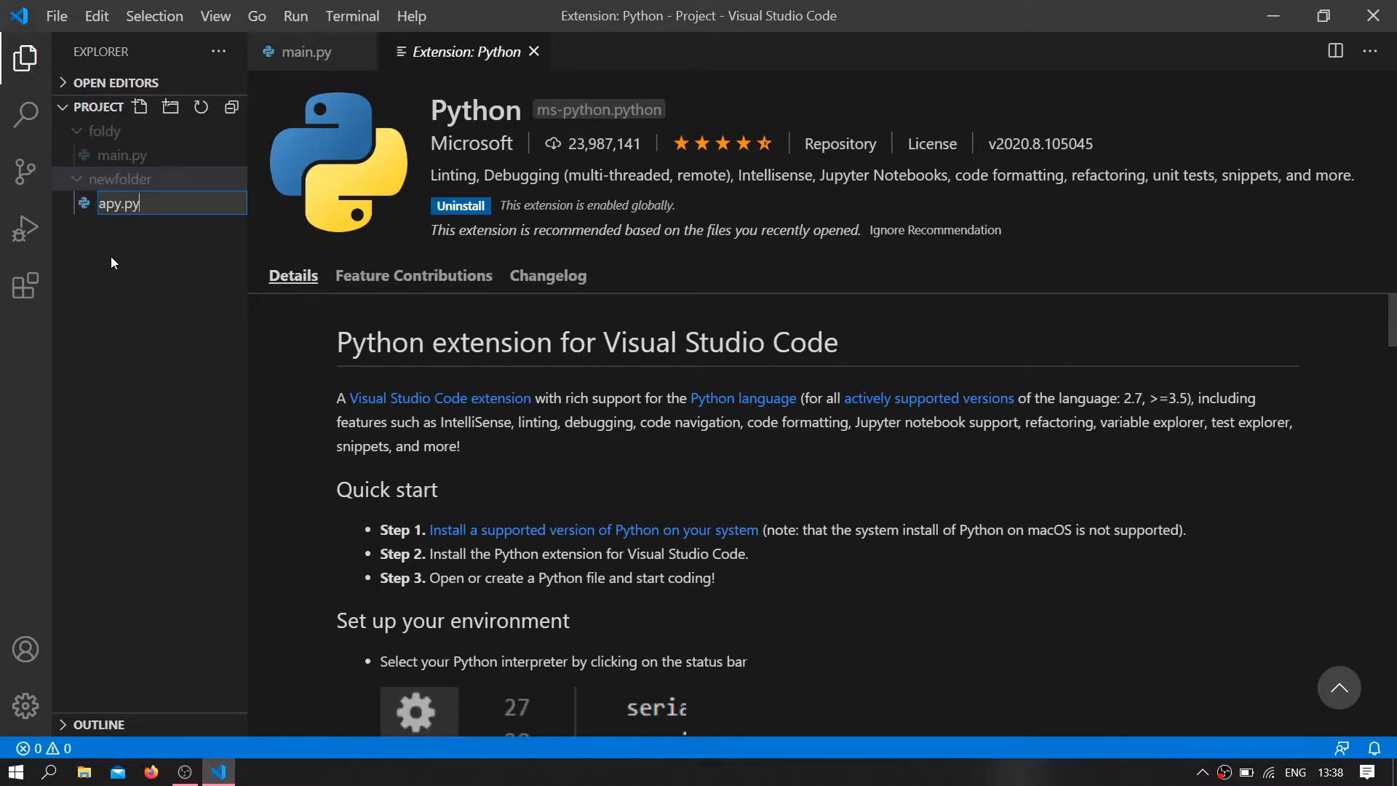
pyautogui.press('Return')
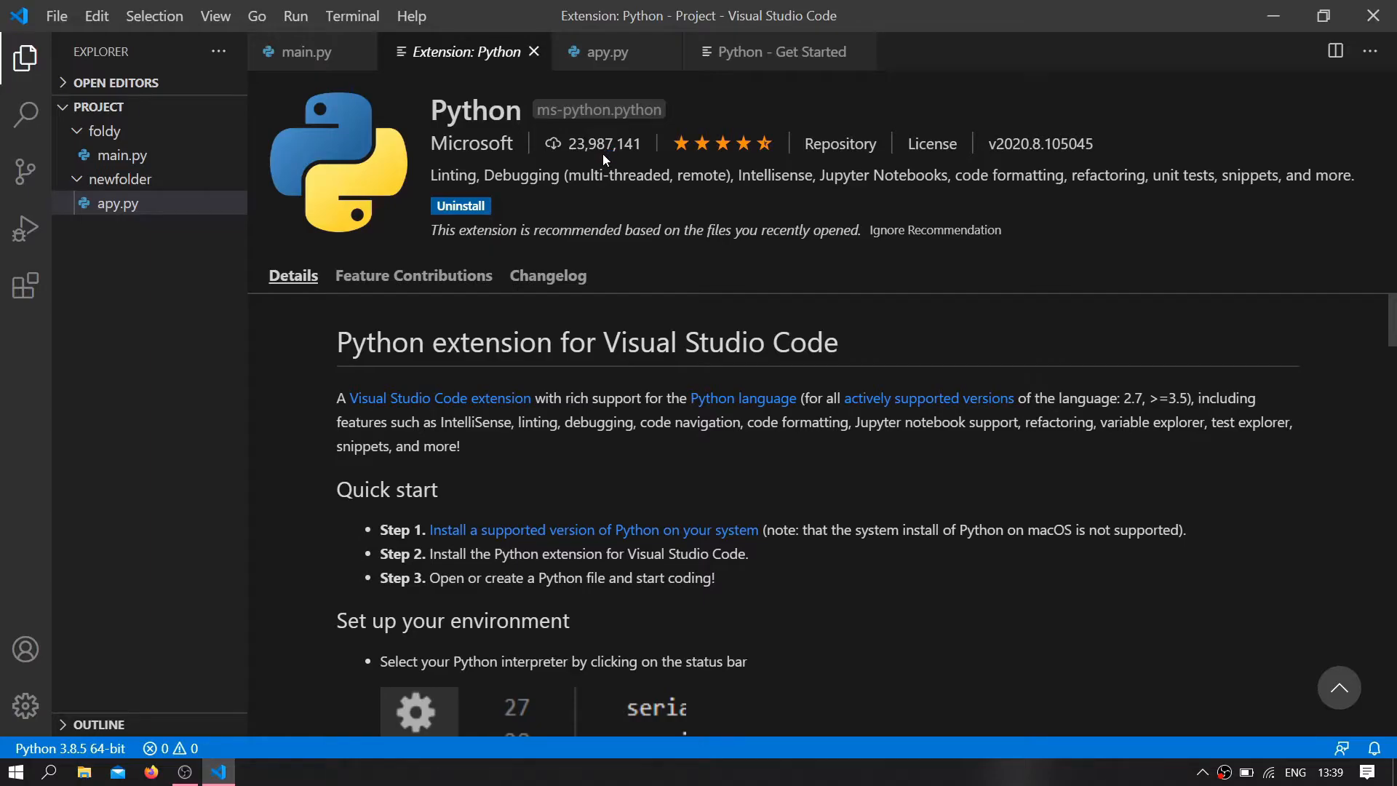
# - Close the Python extension and Get Started pages, and collapse and refresh the project's folder tree
pyautogui.click(533, 55)
pyautogui.click(681, 53)
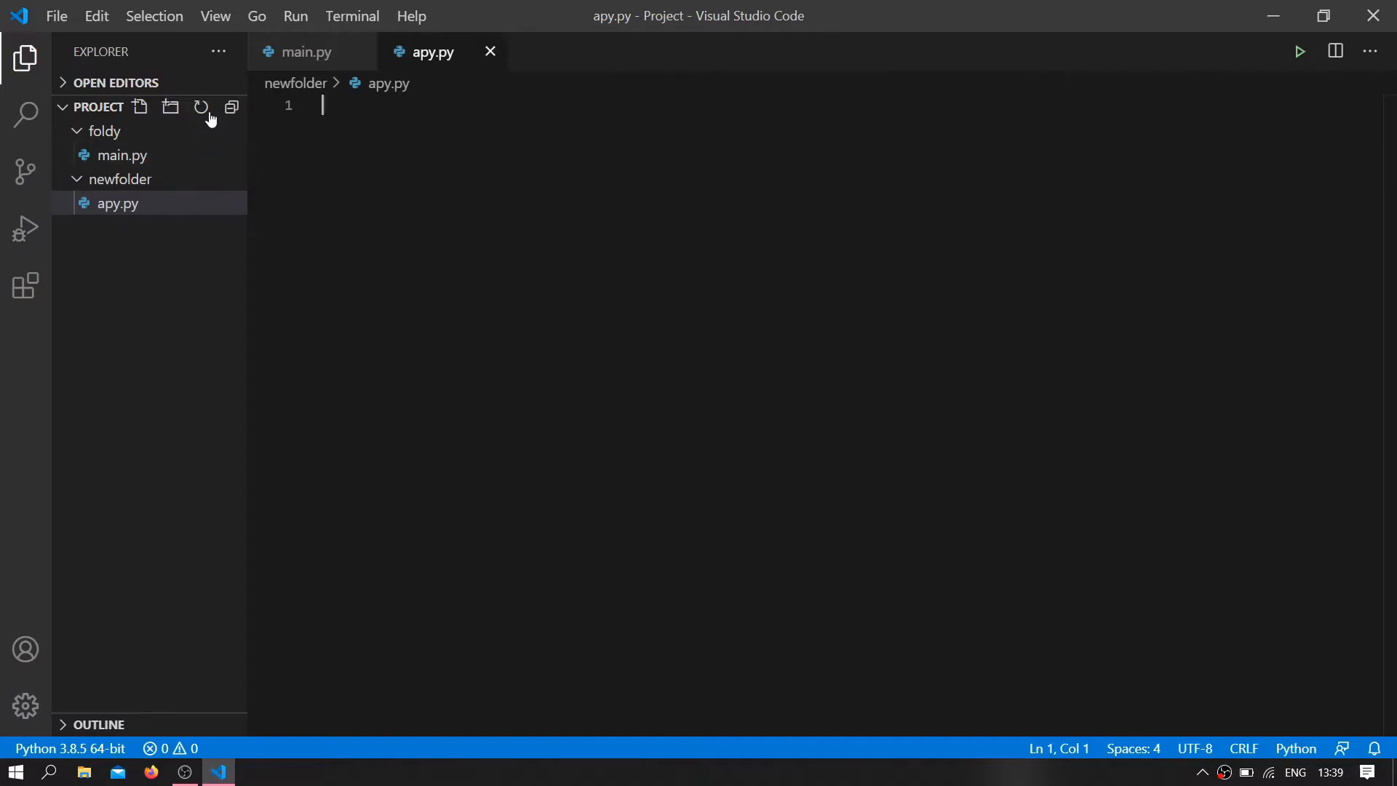
pyautogui.click(204, 112)
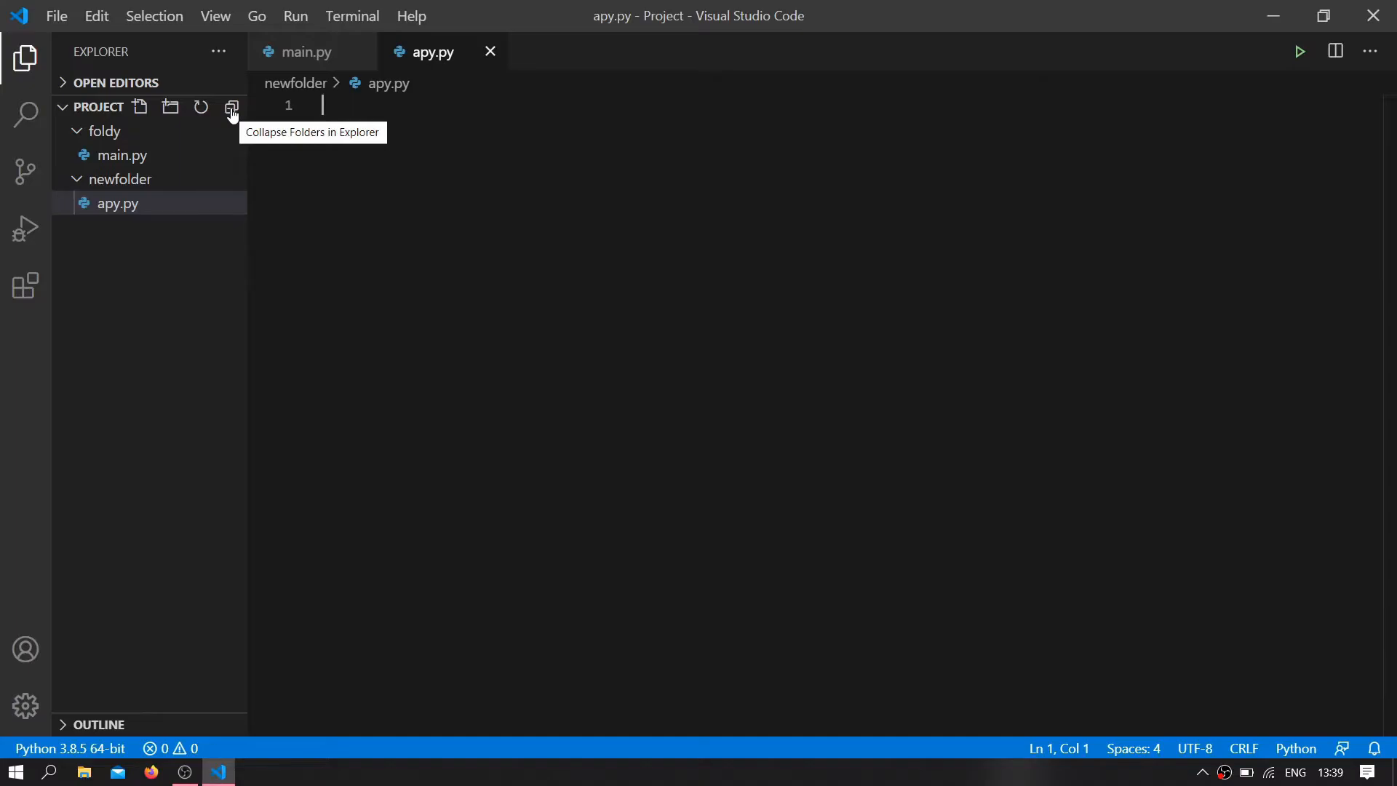
pyautogui.click(232, 109)
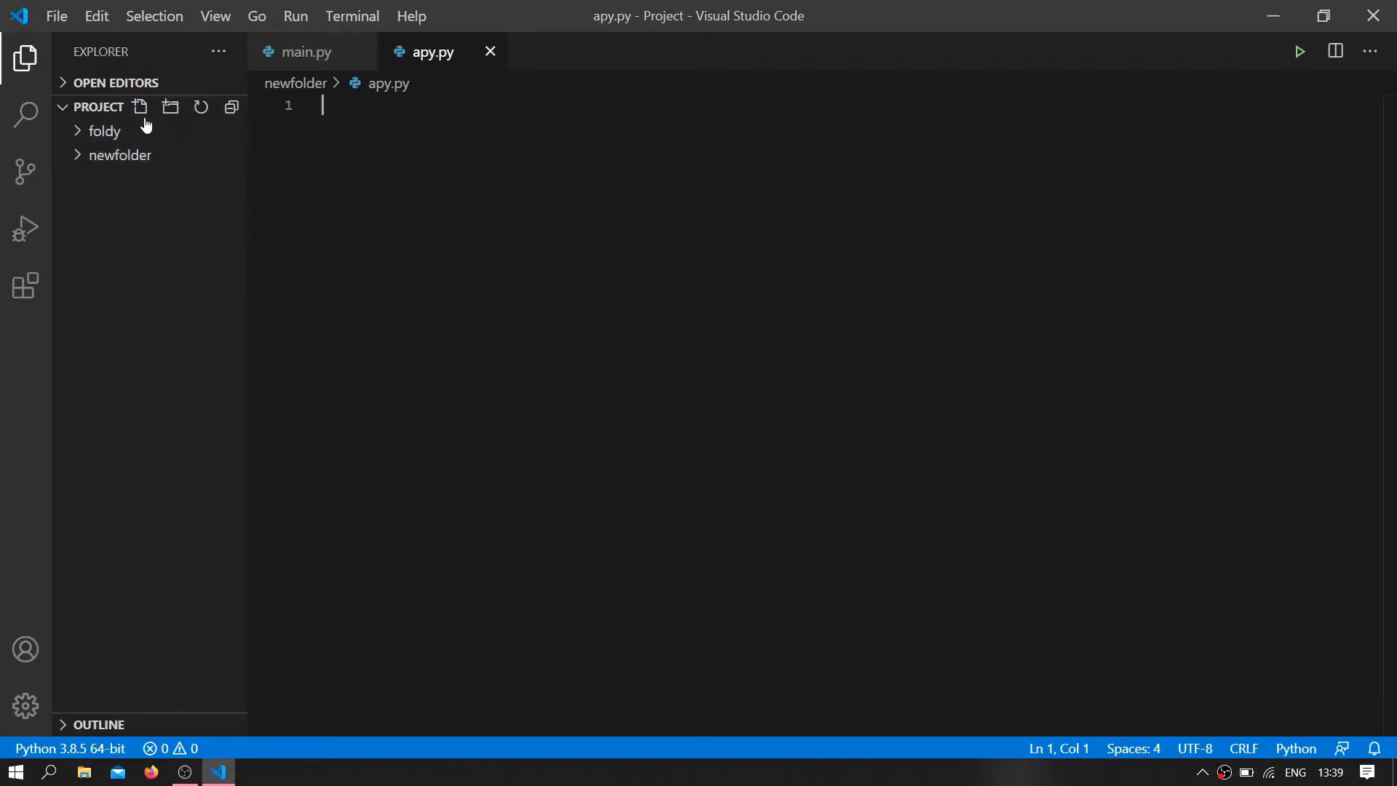
pyautogui.click(202, 113)
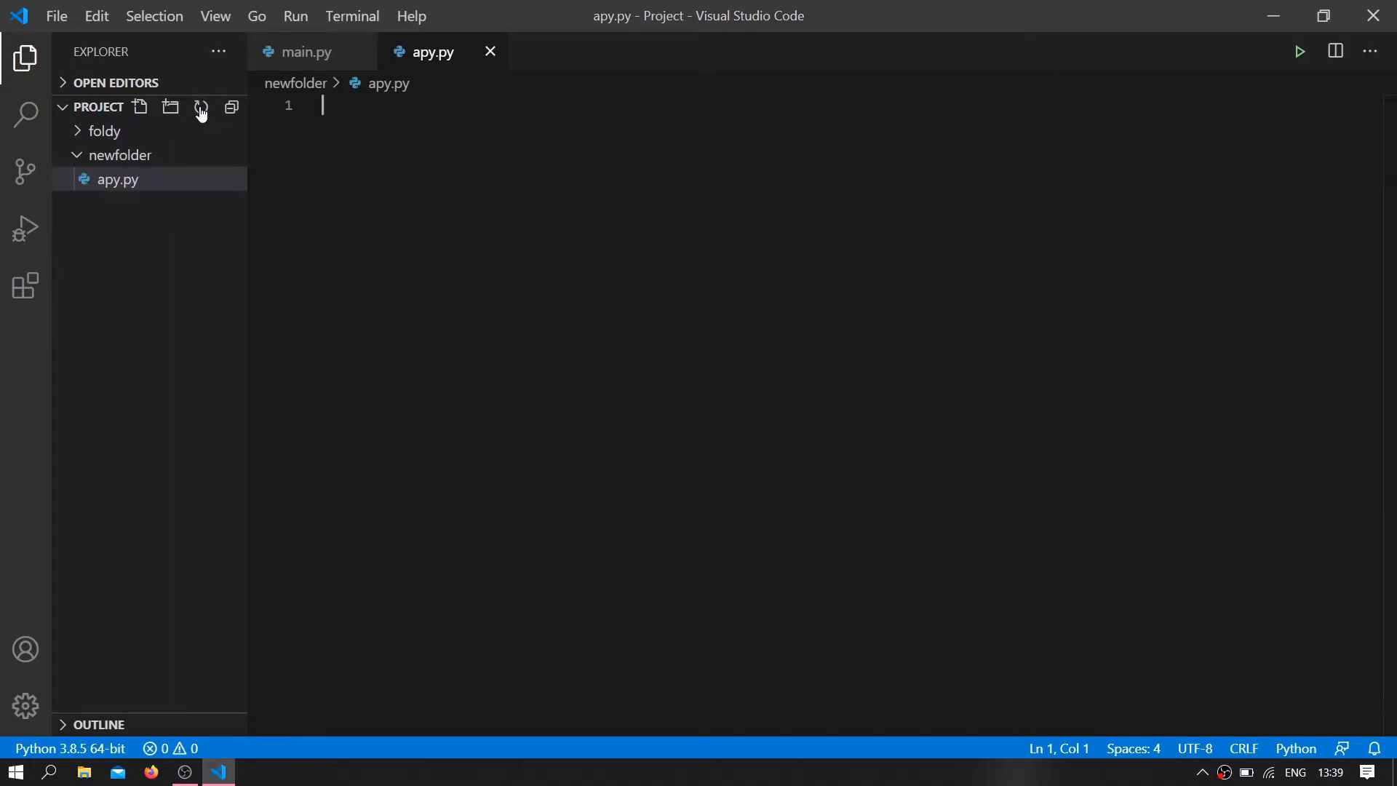
# - Write print('Hello World') on the first line of apy.py, checking the installed Python extension's details page midway
pyautogui.click(323, 106)
pyautogui.write('prin')
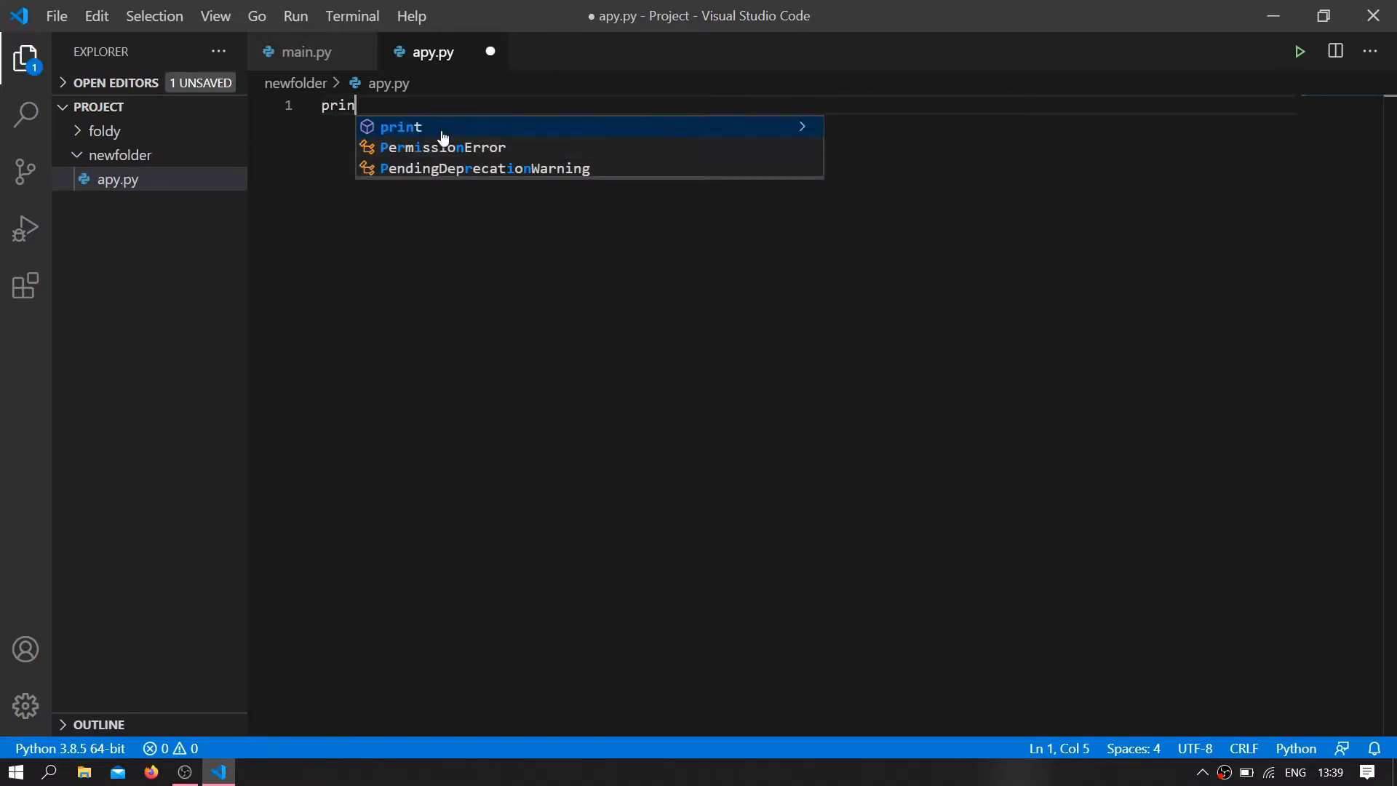
pyautogui.click(21, 288)
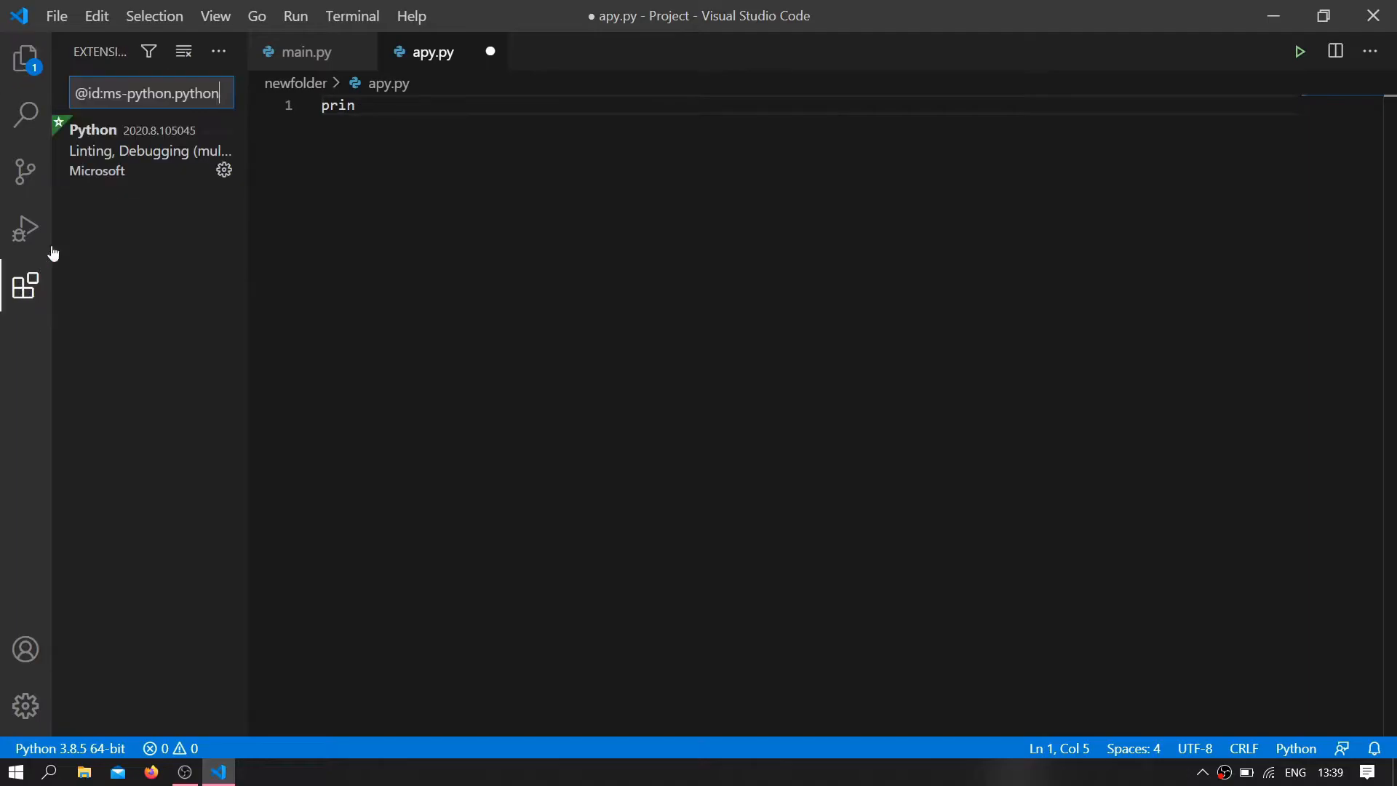
pyautogui.click(103, 168)
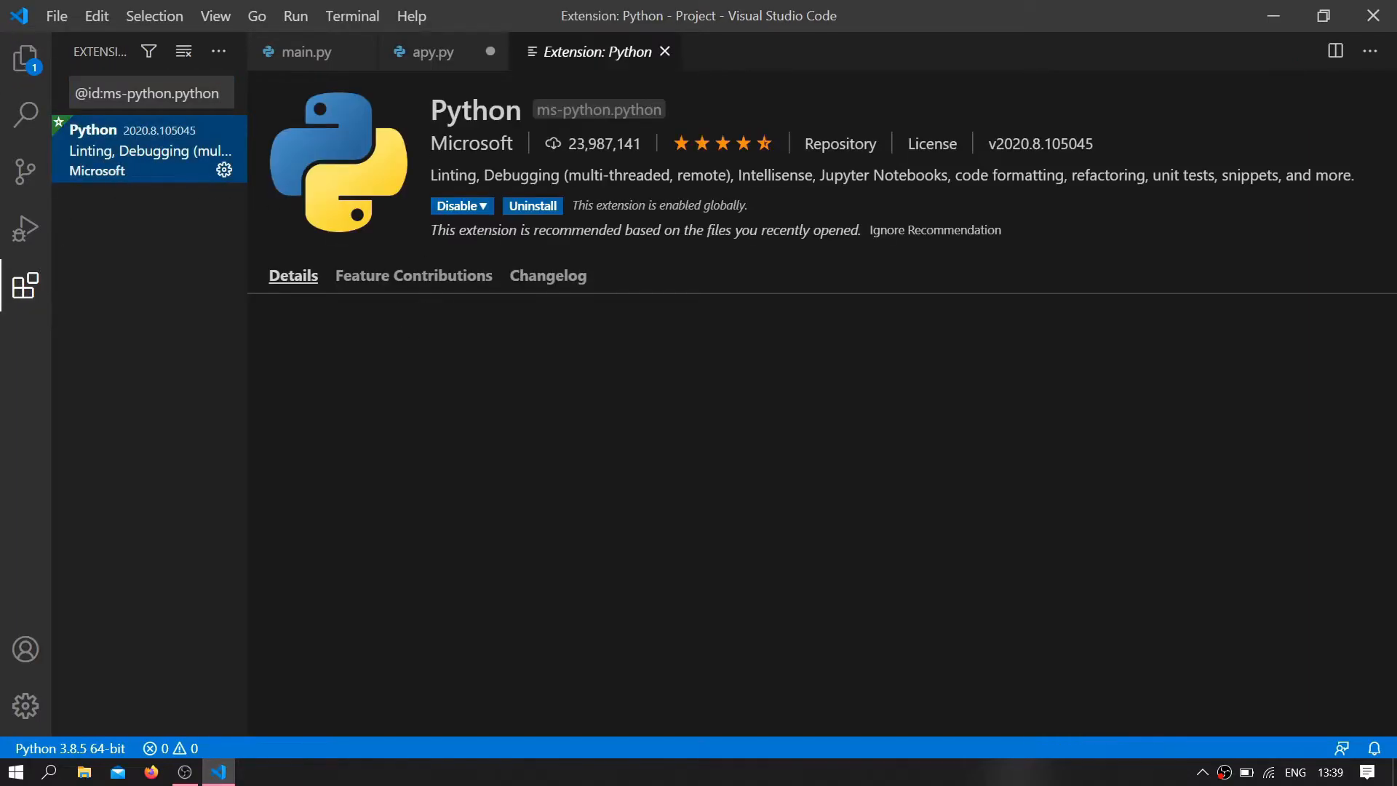
pyautogui.click(429, 52)
pyautogui.write("t('Hello World")
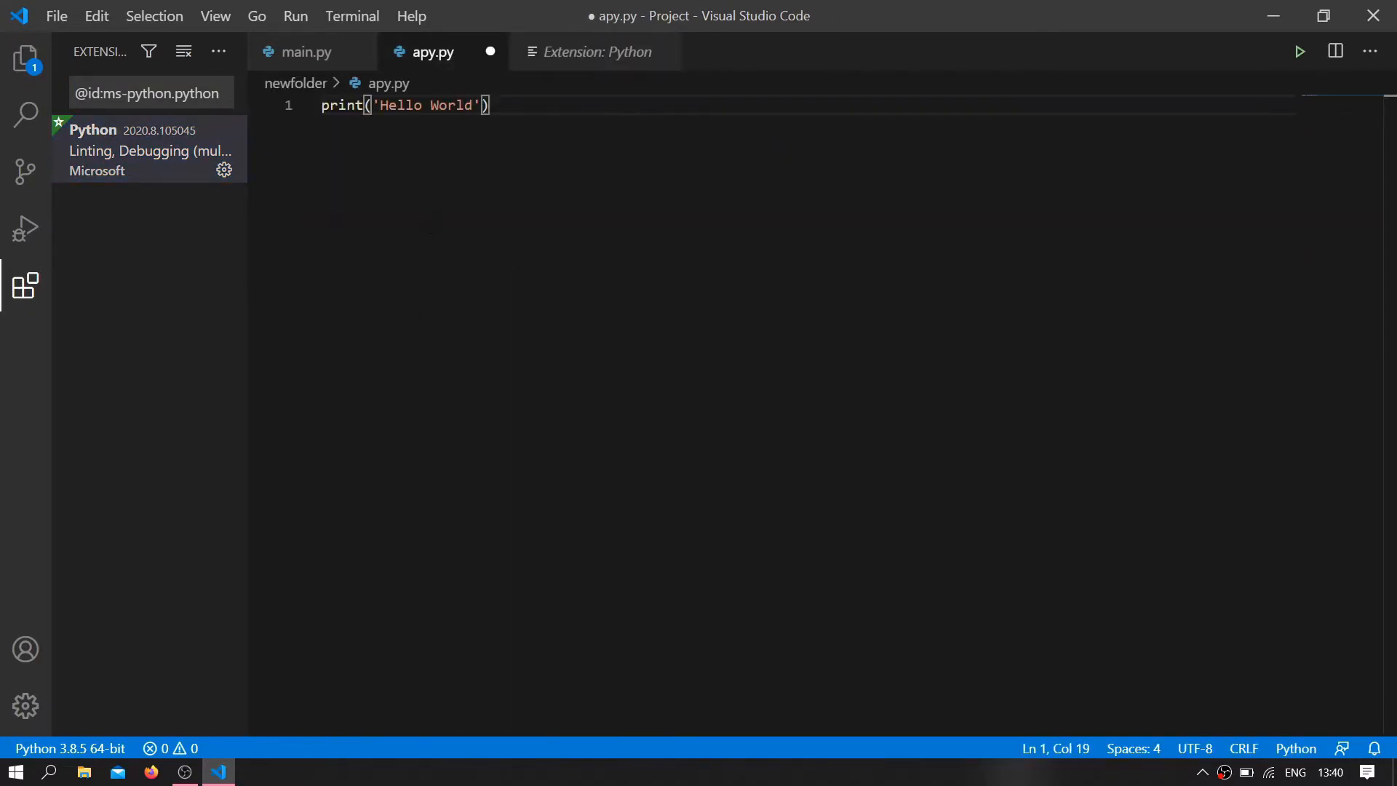
# - Run apy.py, highlight its printed output in the terminal and kill the terminal
pyautogui.click(1299, 56)
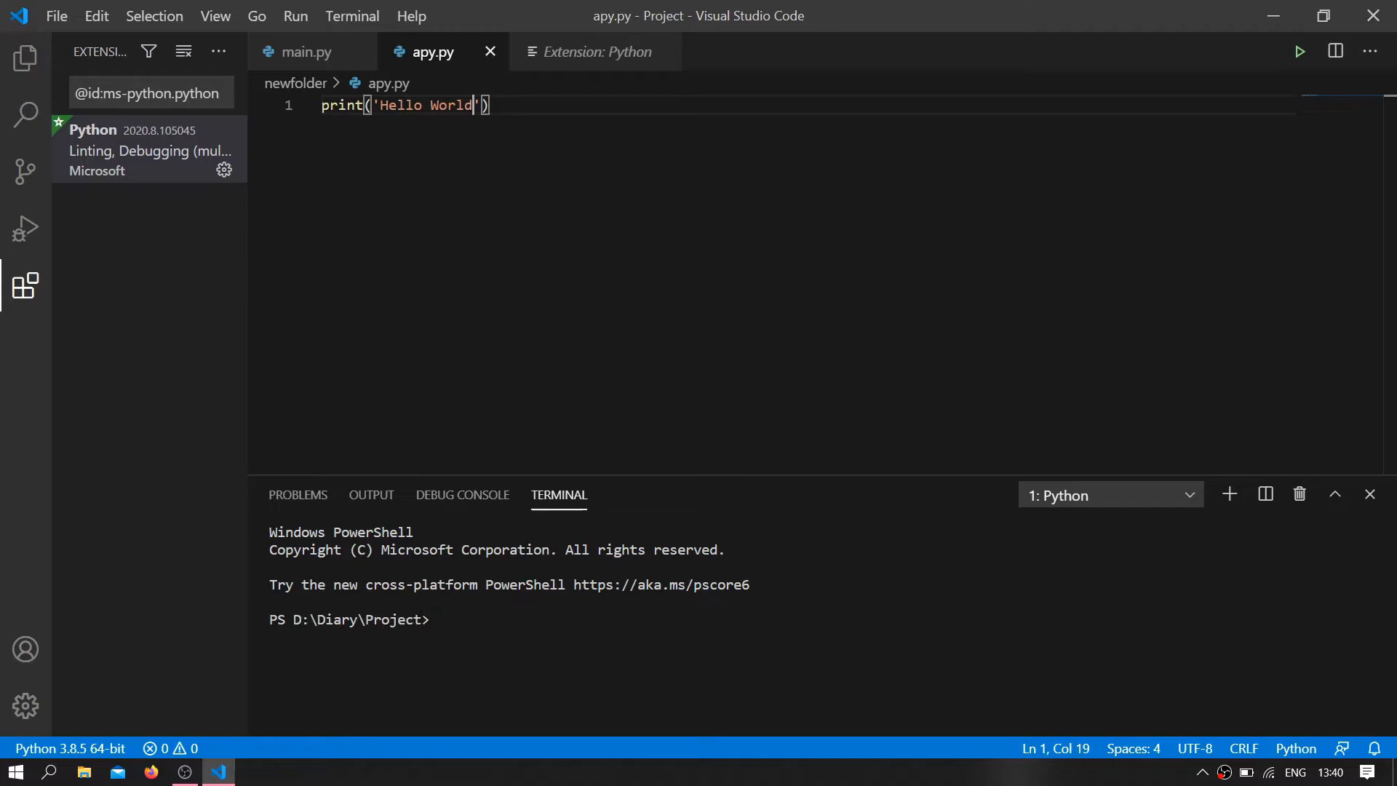
pyautogui.moveTo(331, 639); pyautogui.dragTo(264, 637)
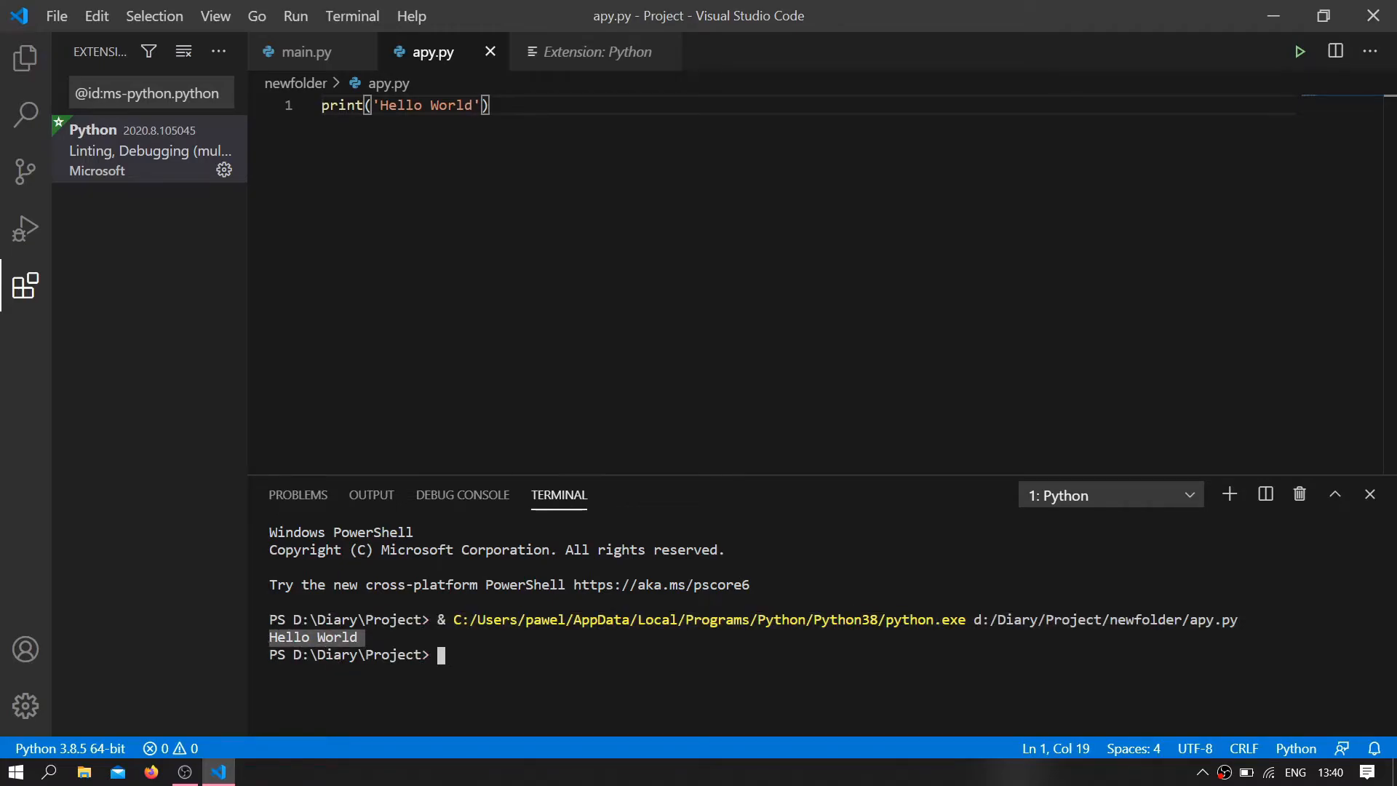
pyautogui.click(1302, 498)
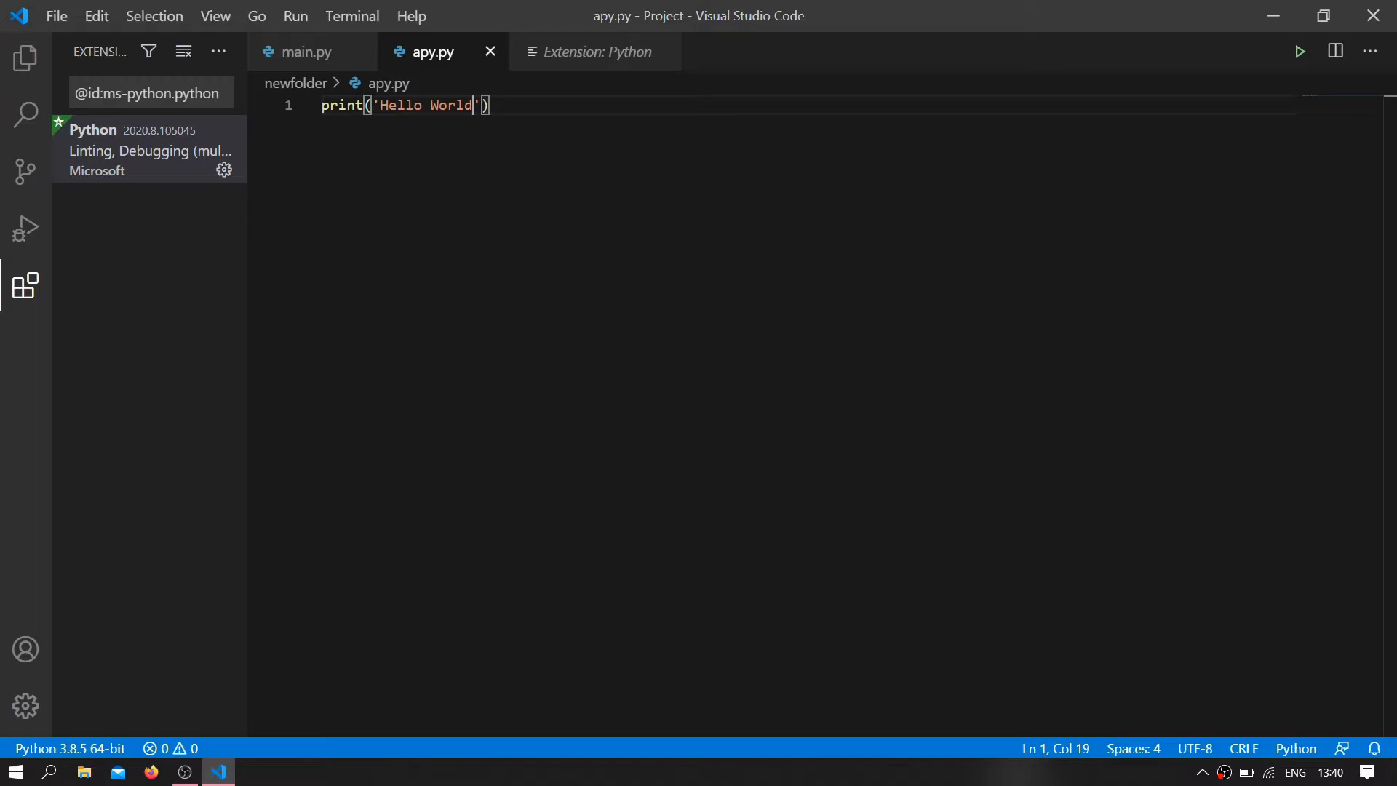
# - Open the editor settings, look at the Workspace scope, and set the User scope's Editor: Font Size to 22
pyautogui.click(26, 706)
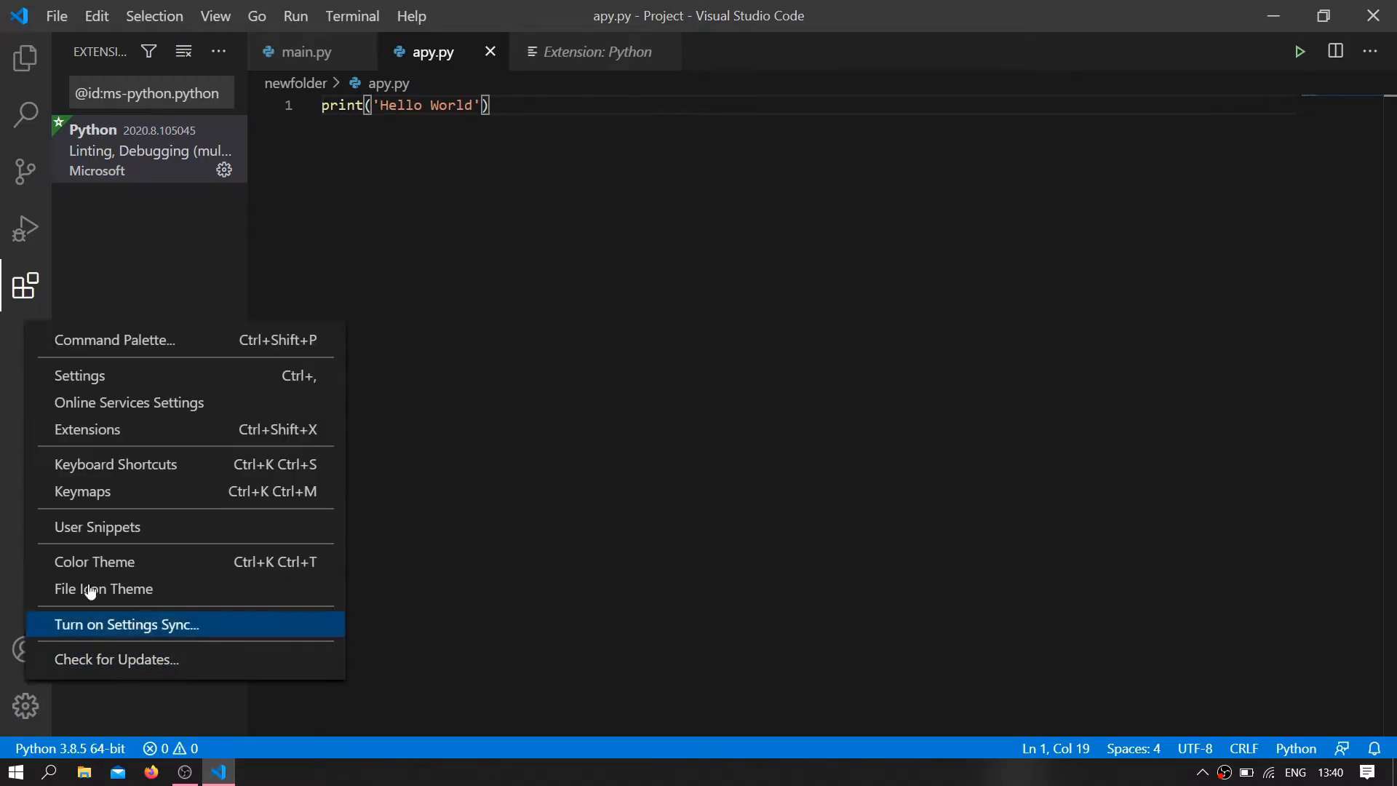
pyautogui.click(108, 379)
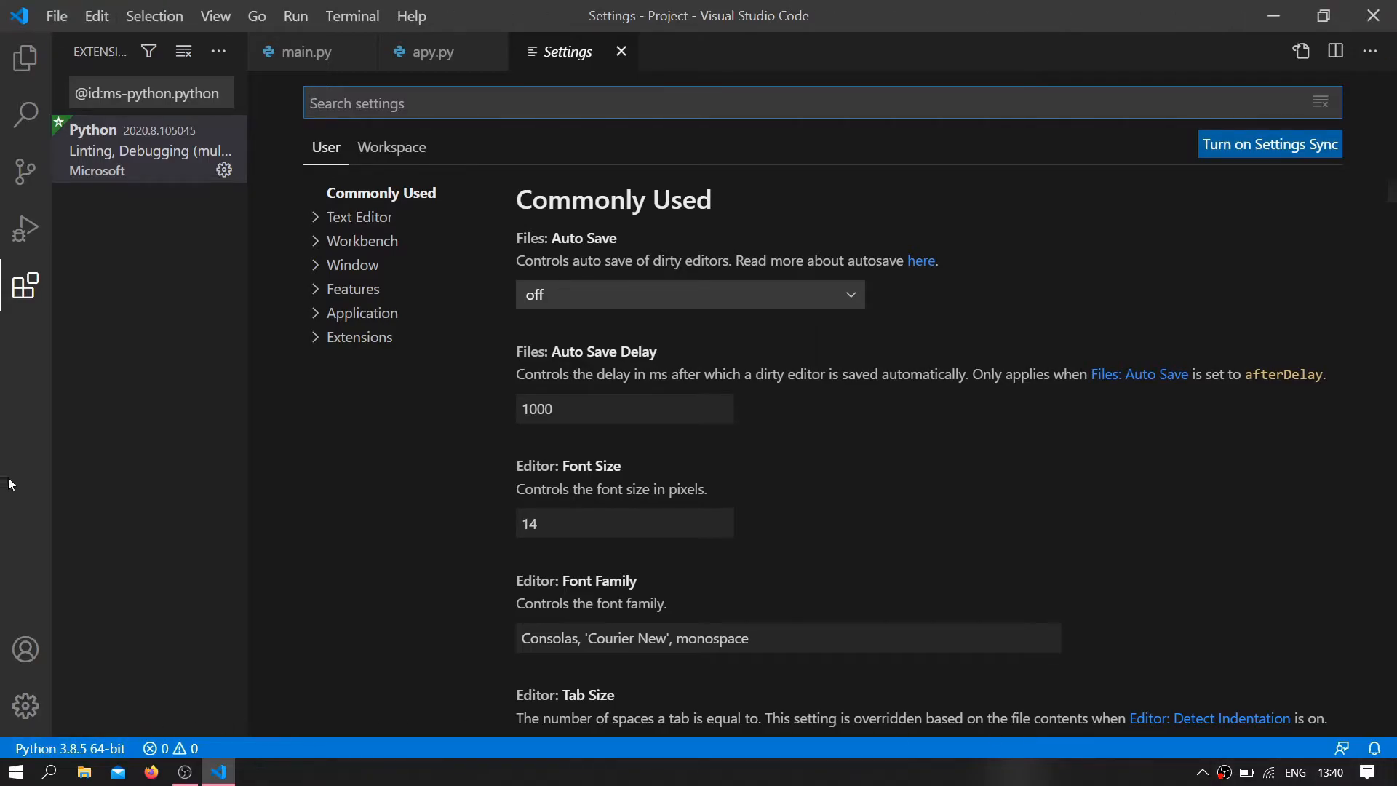
pyautogui.click(398, 149)
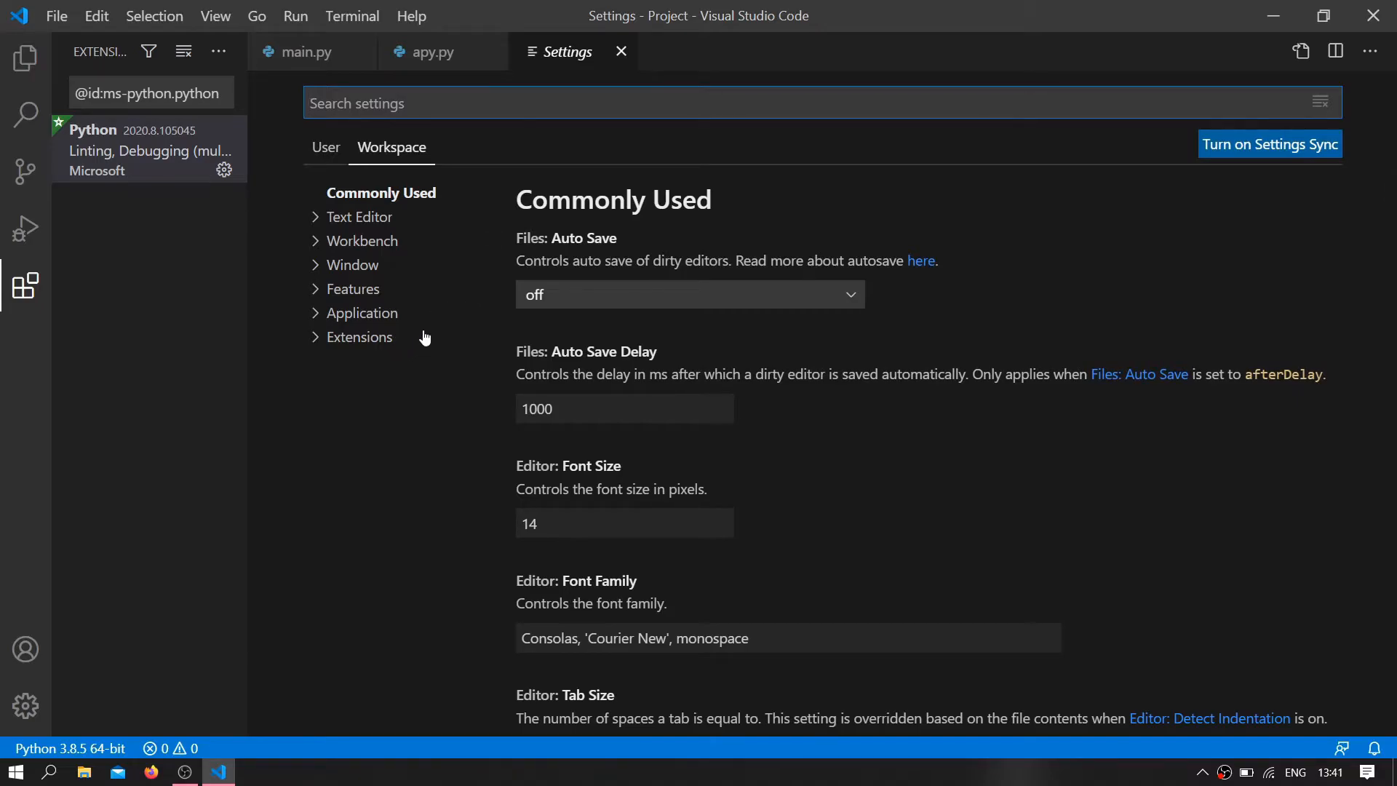
pyautogui.click(325, 149)
pyautogui.click(576, 521)
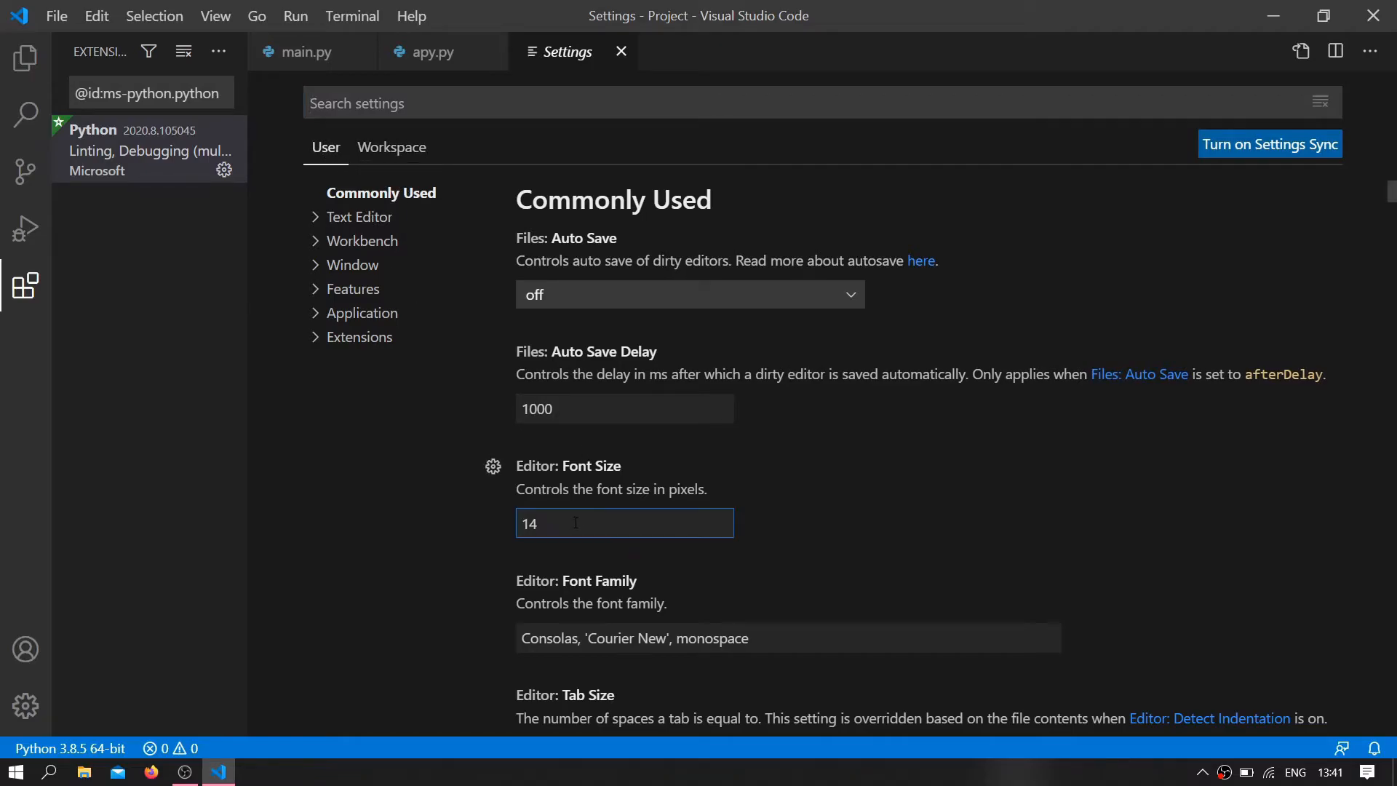
pyautogui.doubleClick(576, 522)
pyautogui.press('BackSpace')
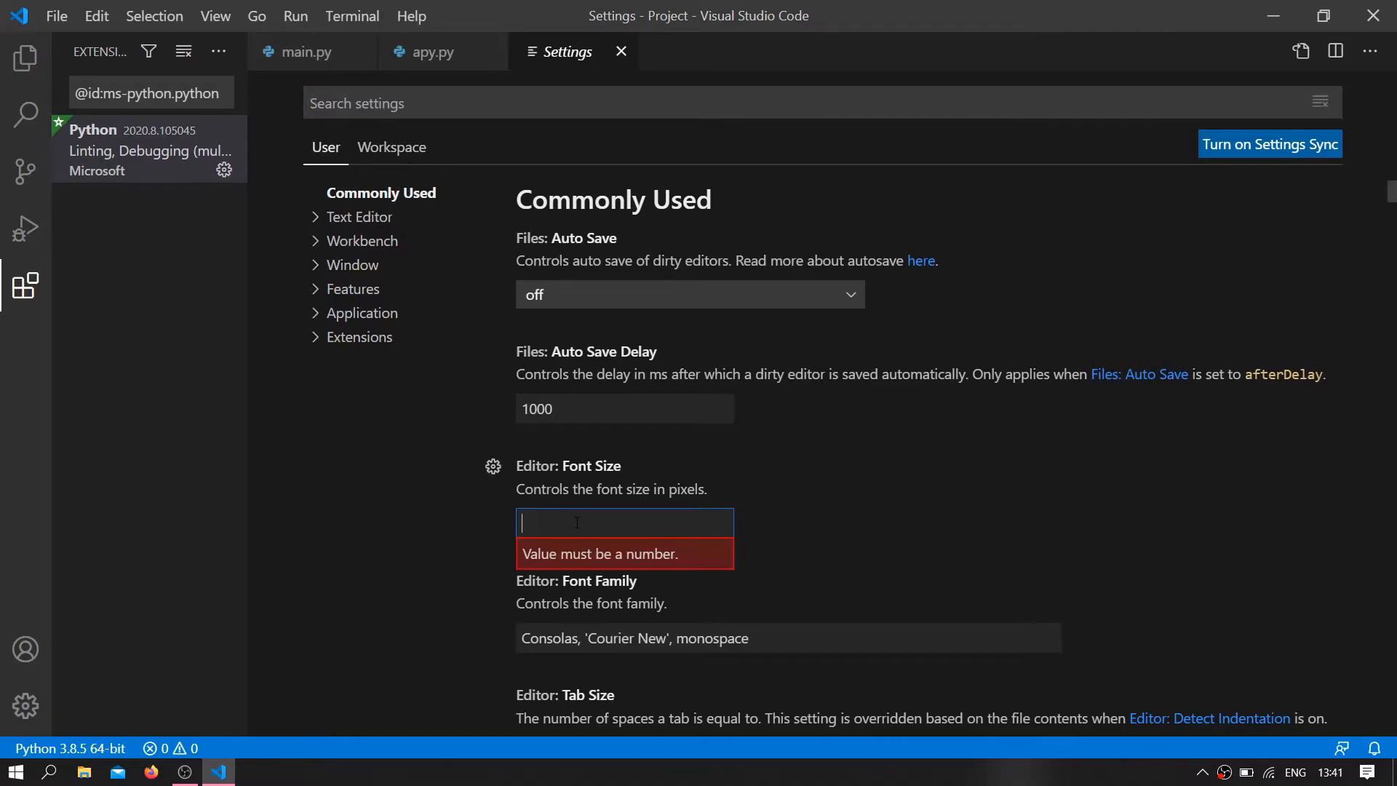
pyautogui.write('22')
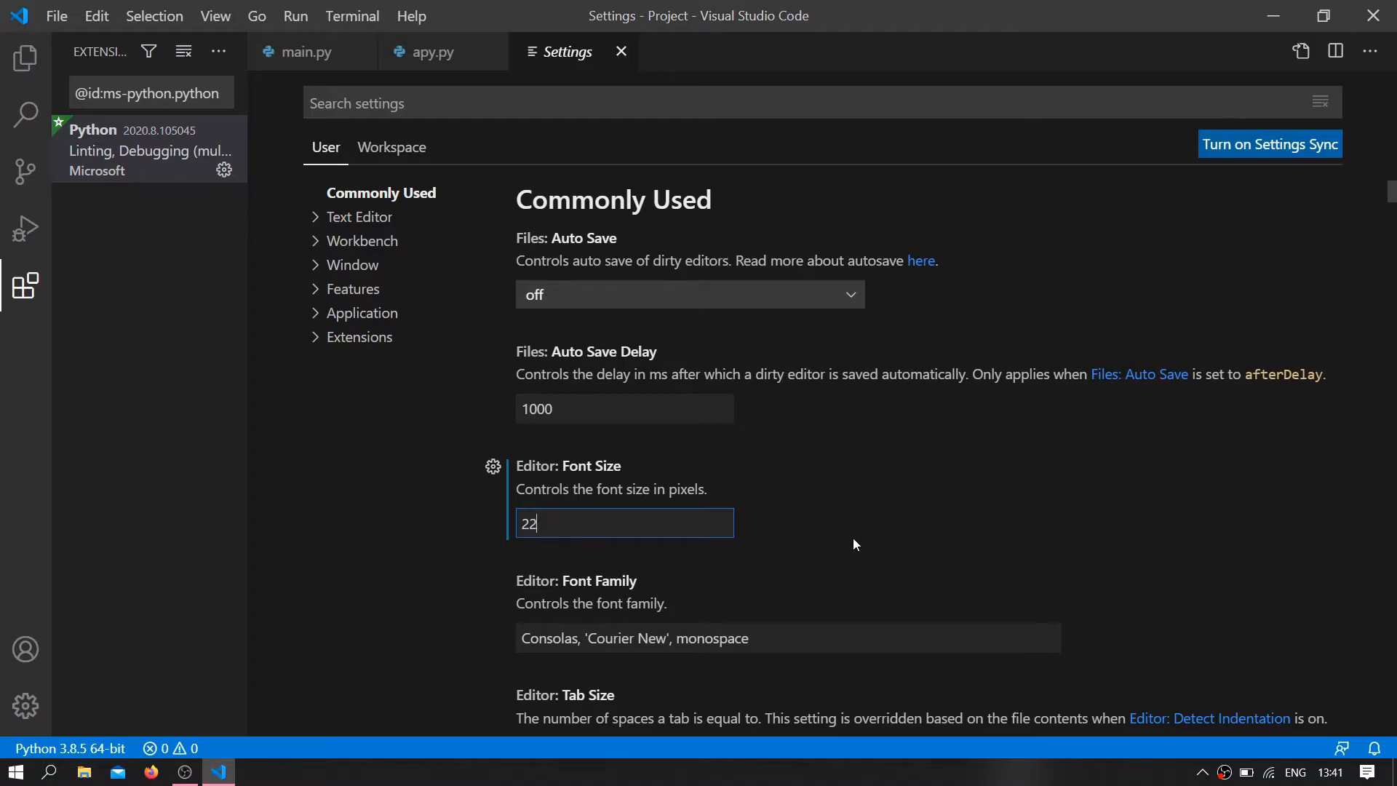
# - Examine the window zoom level and font size entries in the user settings.json, and close both settings pages
pyautogui.click(1302, 52)
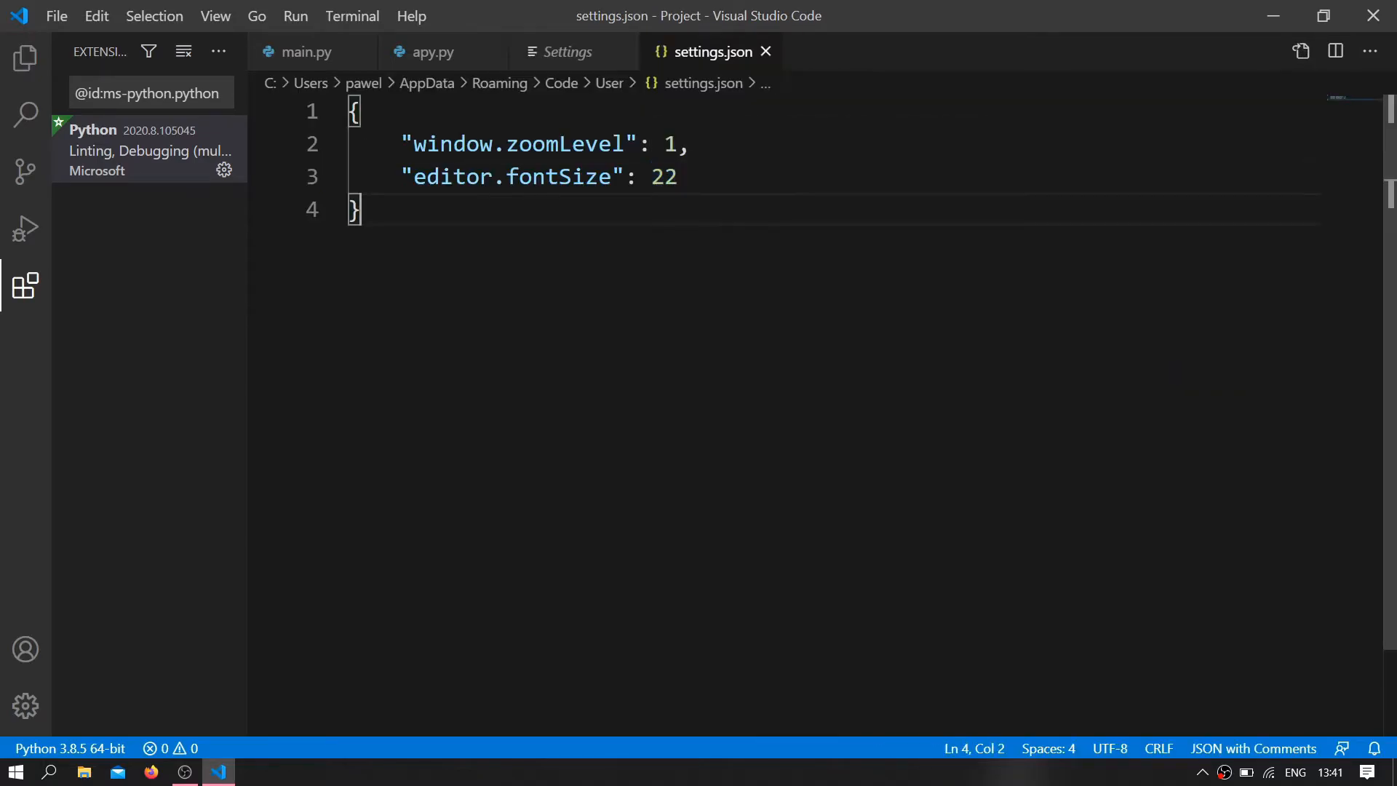
pyautogui.moveTo(696, 146); pyautogui.dragTo(389, 144)
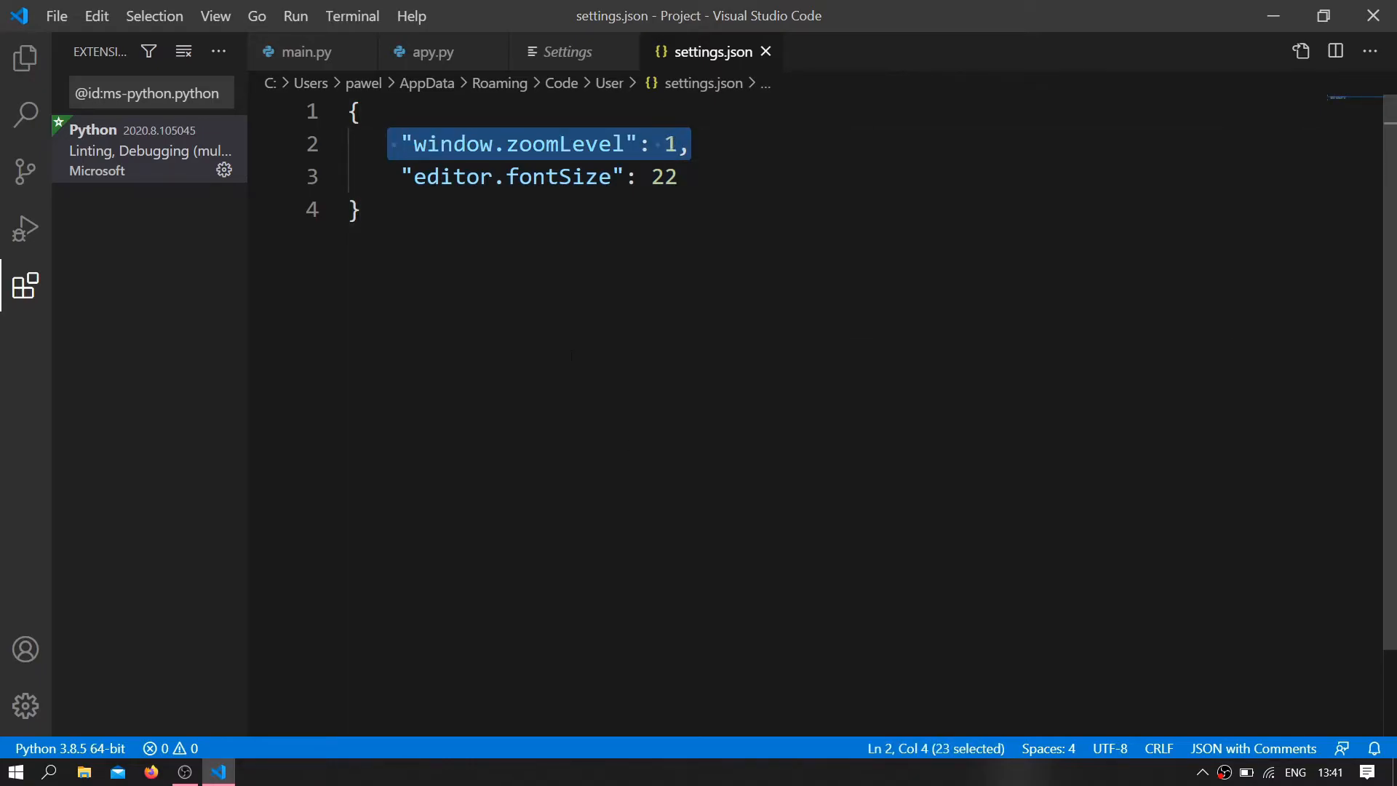
pyautogui.click(362, 211)
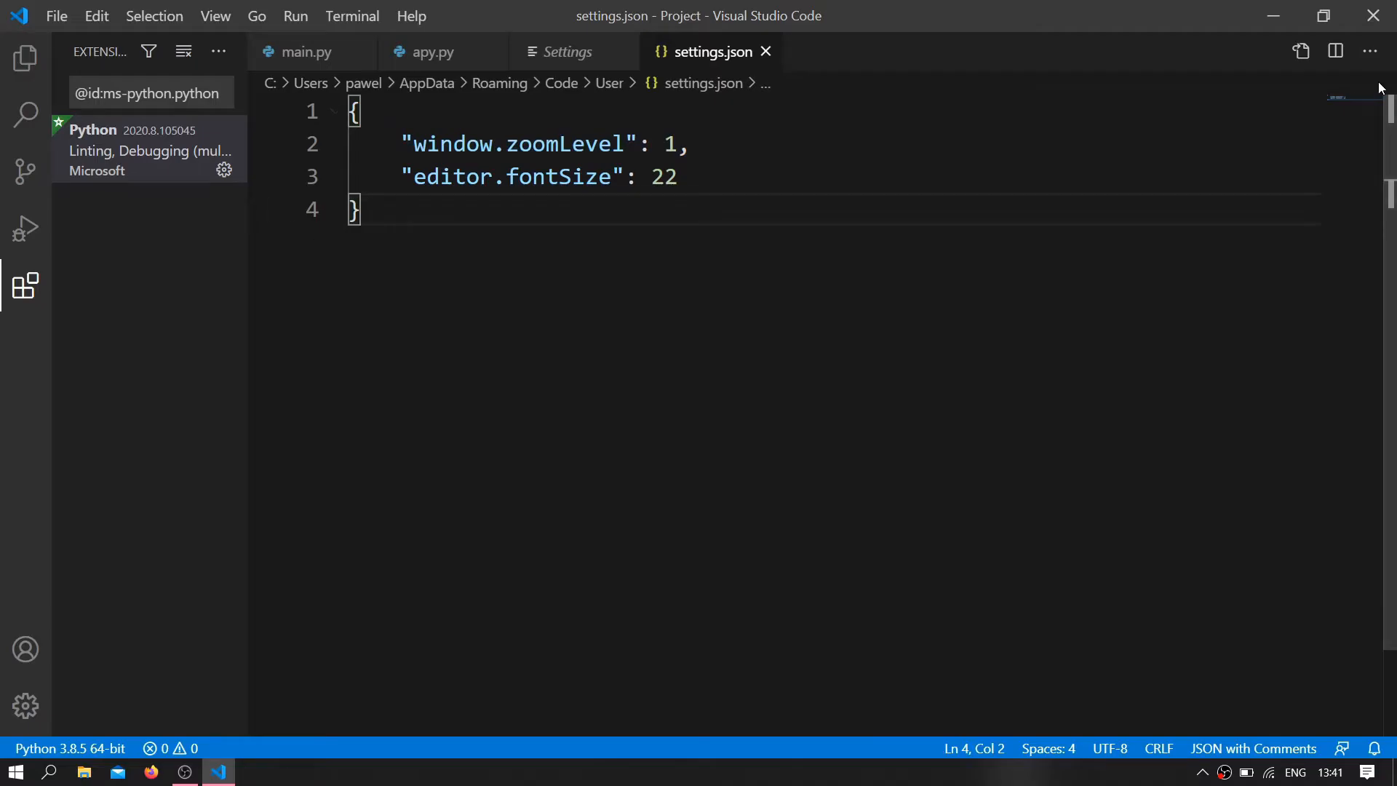
pyautogui.click(765, 53)
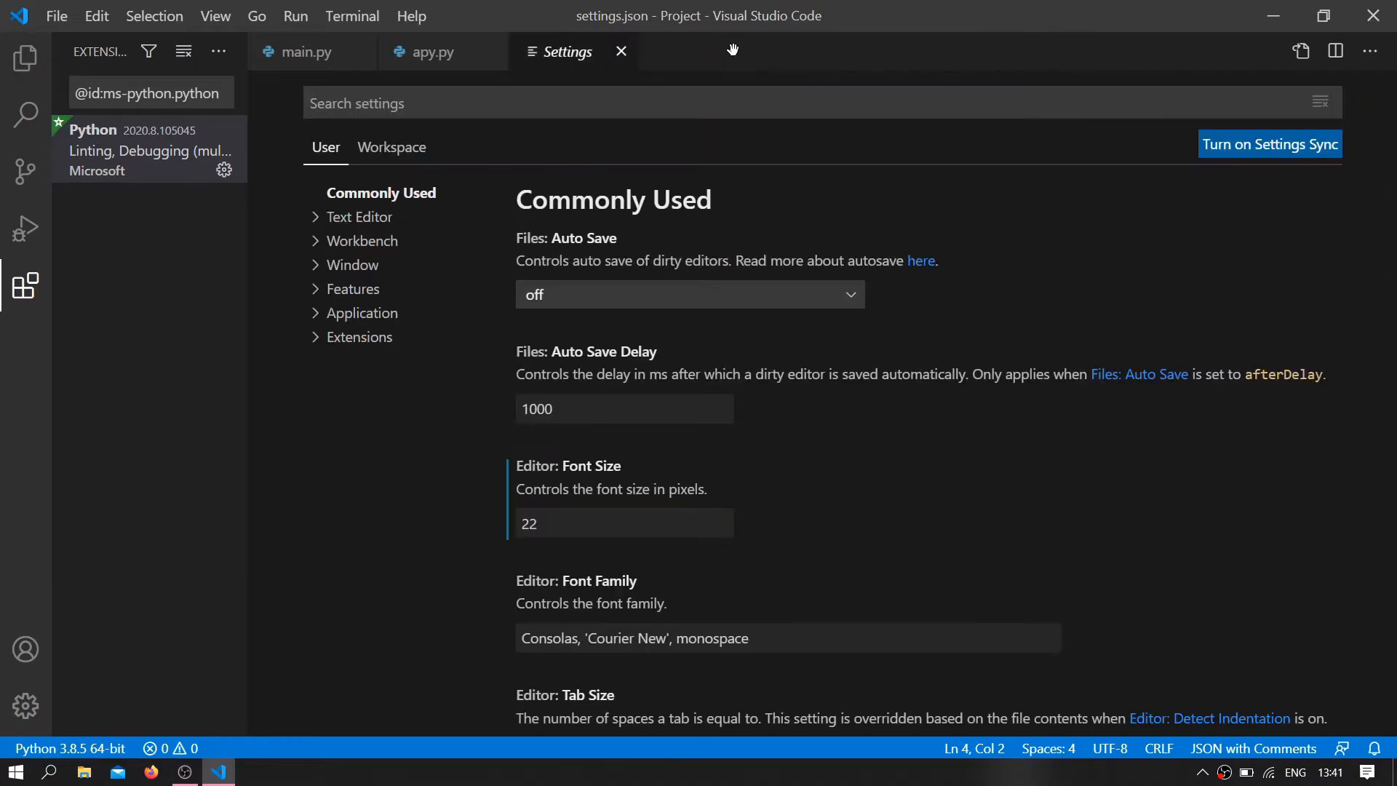
pyautogui.click(622, 52)
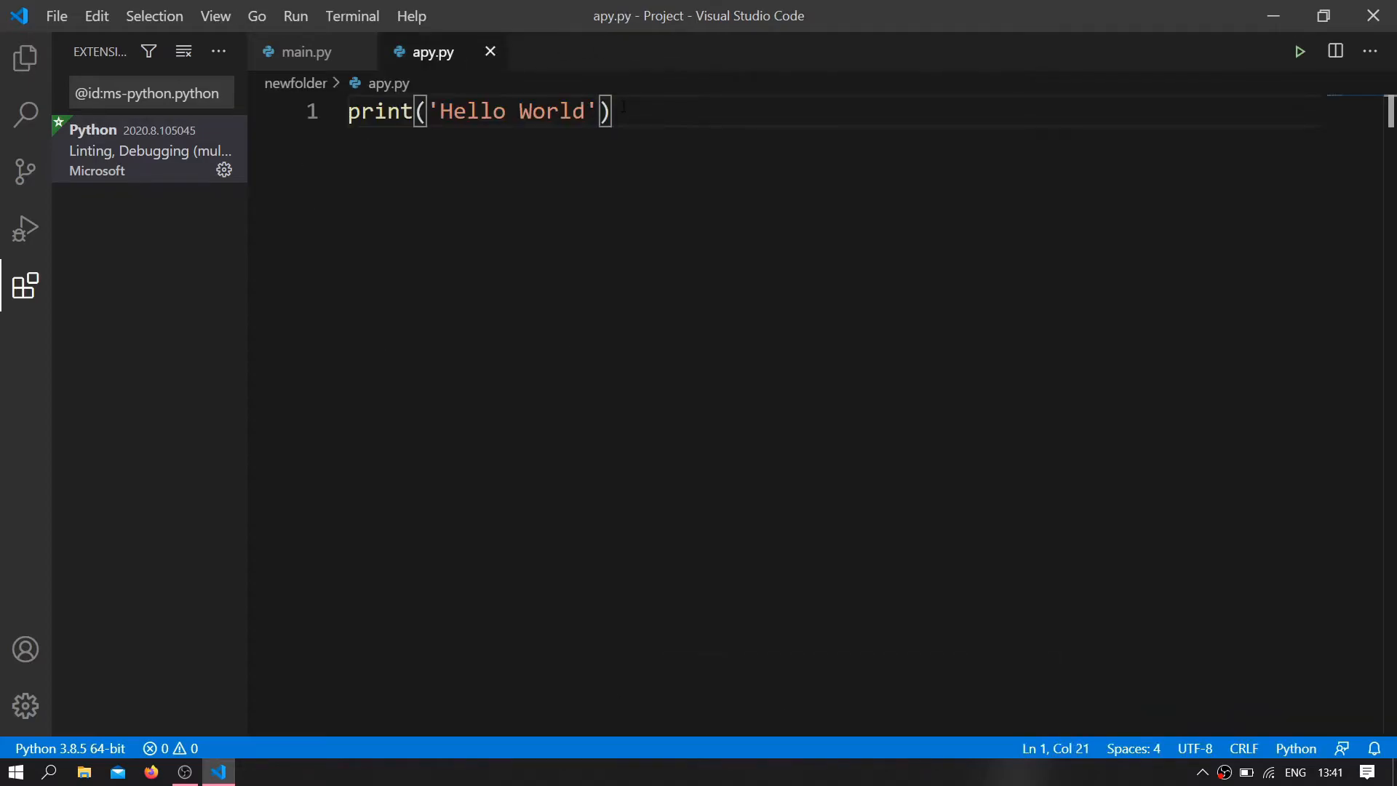
# - Add print("Hello Learners") as the second line of apy.py
pyautogui.press('Return')
pyautogui.write('r')
pyautogui.press('BackSpace')
pyautogui.write('pri')
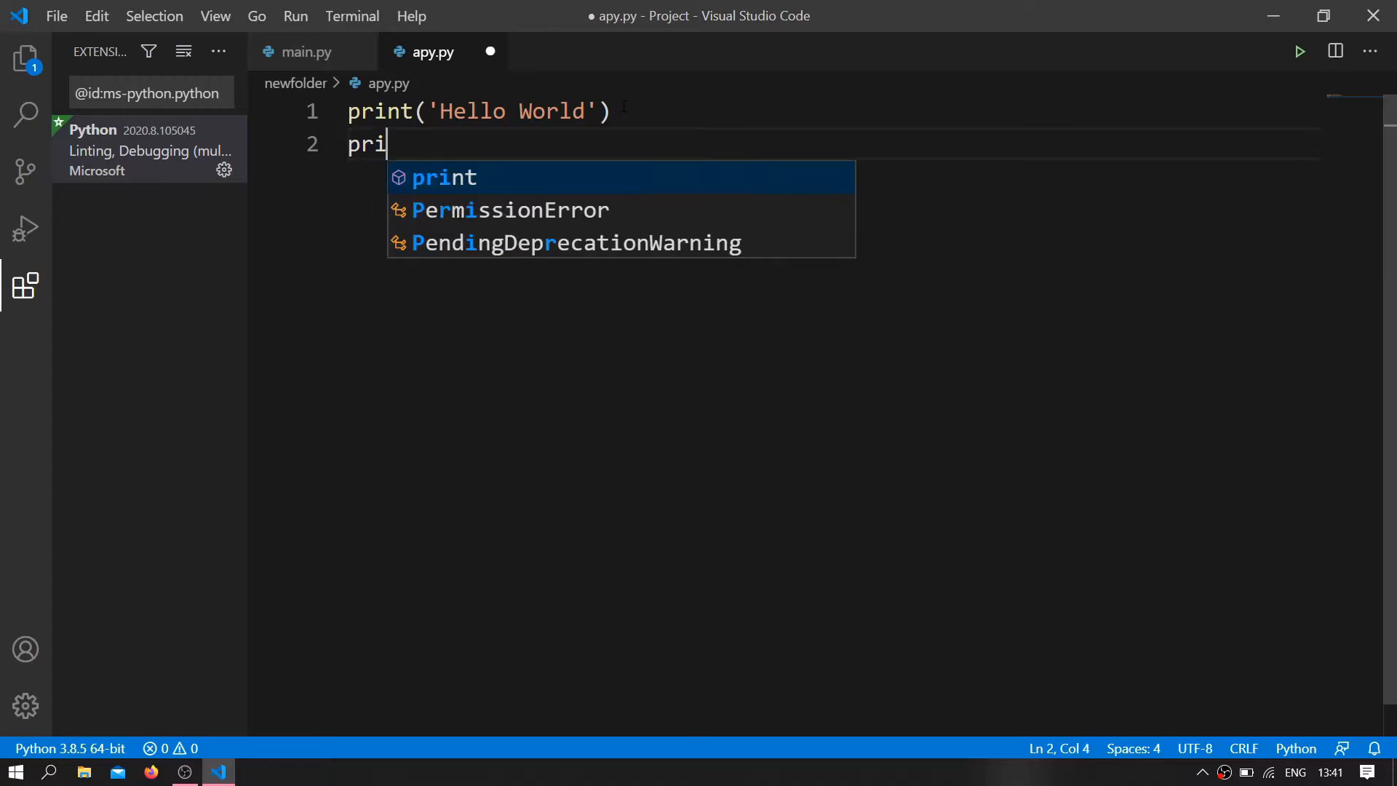
pyautogui.write('nt("')
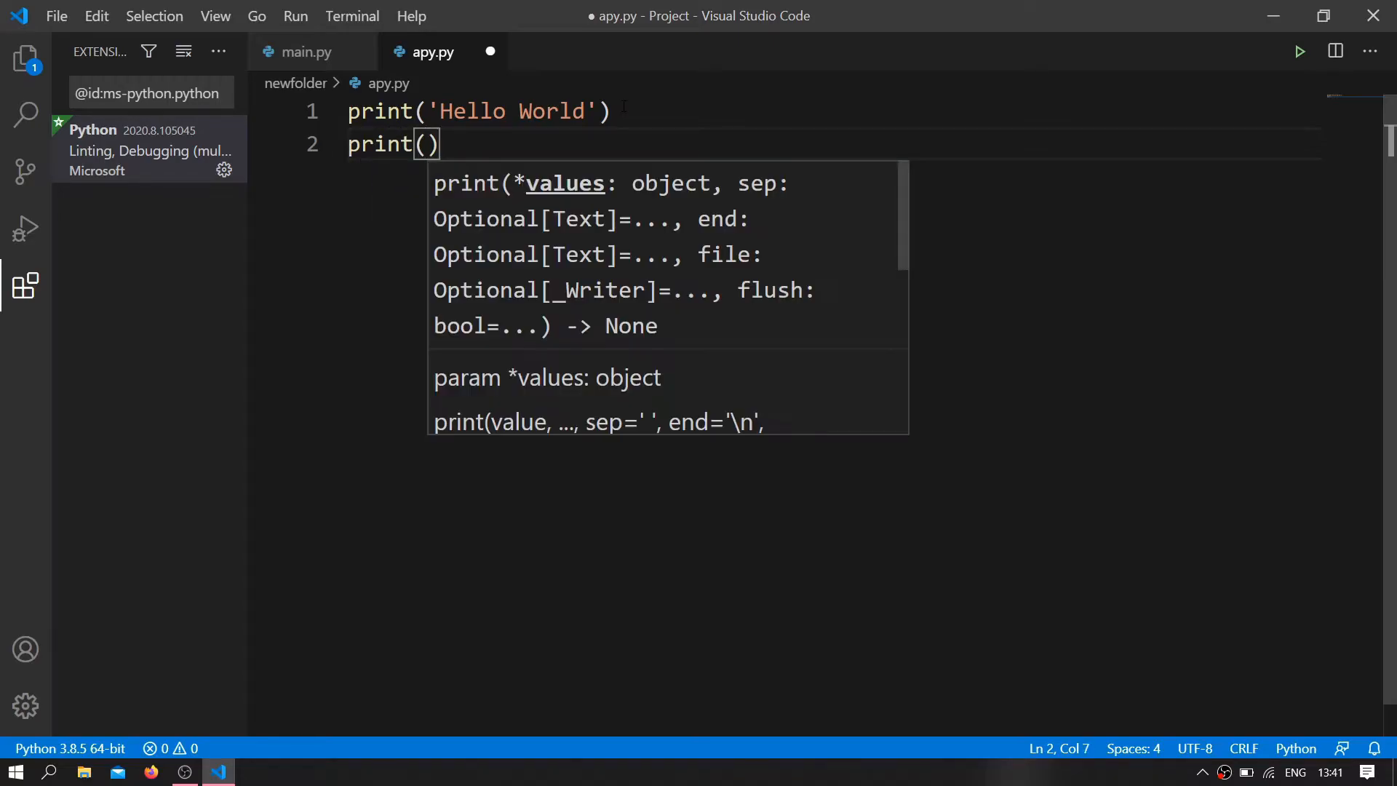
pyautogui.write('Hello ')
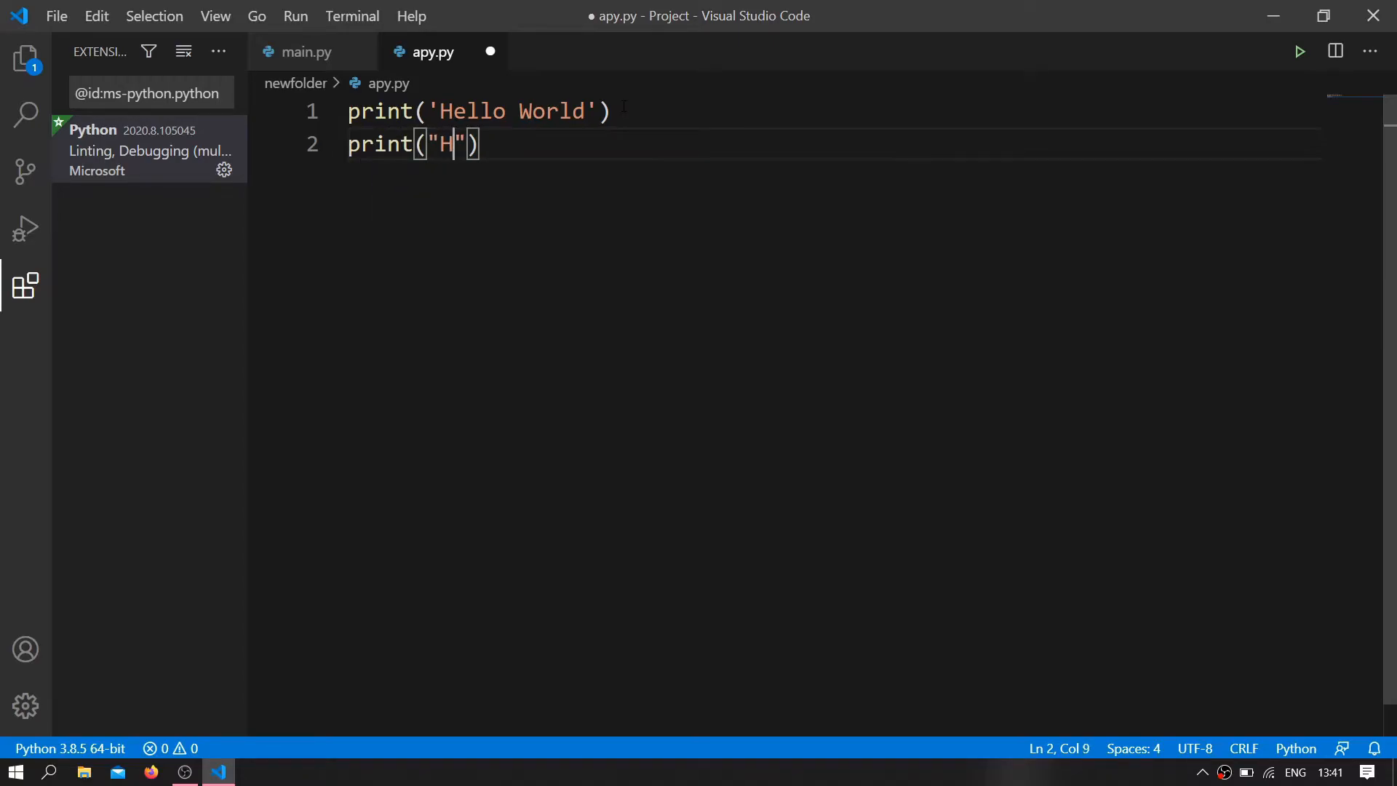
pyautogui.write('Learners')
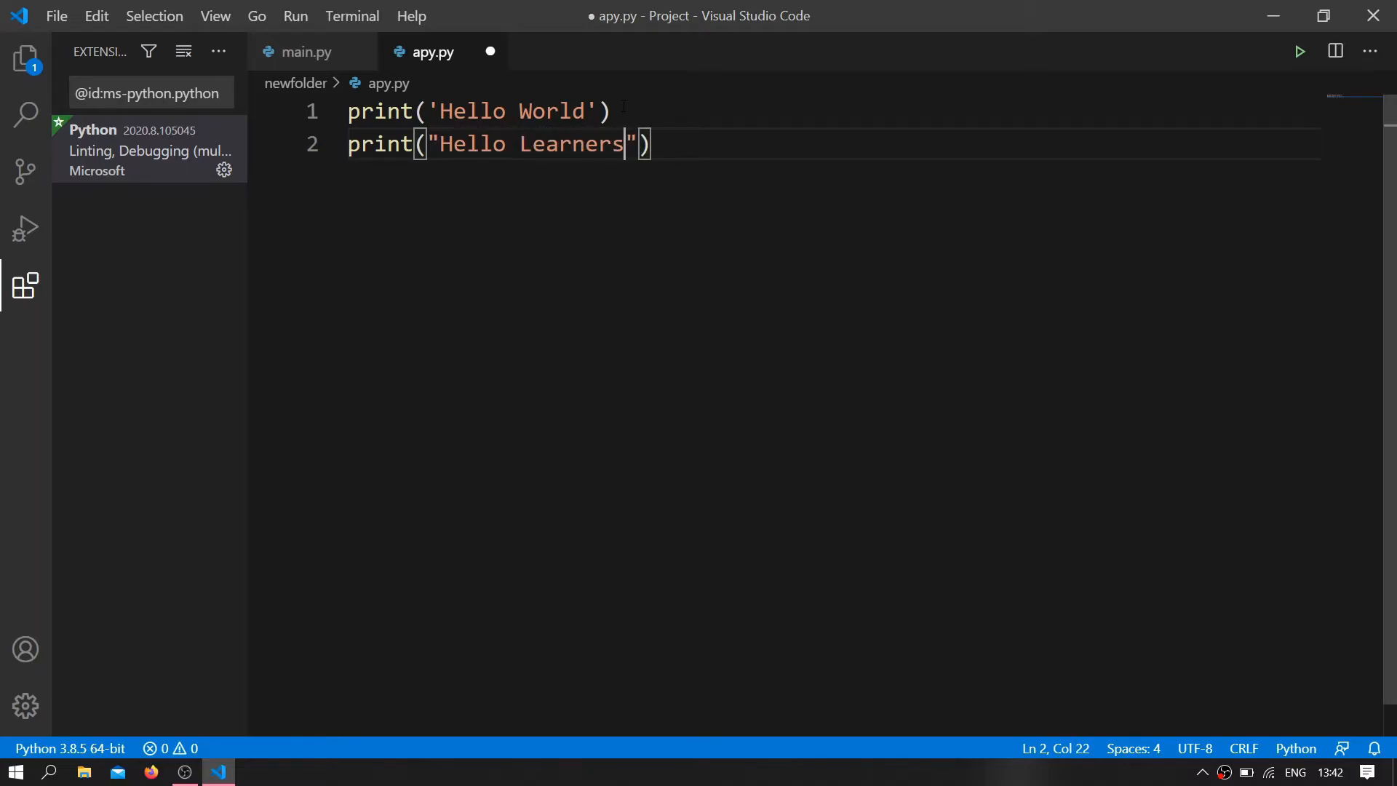
# - Add print("Subscribe if you find it useful.") as the third line of apy.py
pyautogui.press('End')
pyautogui.press('Return')
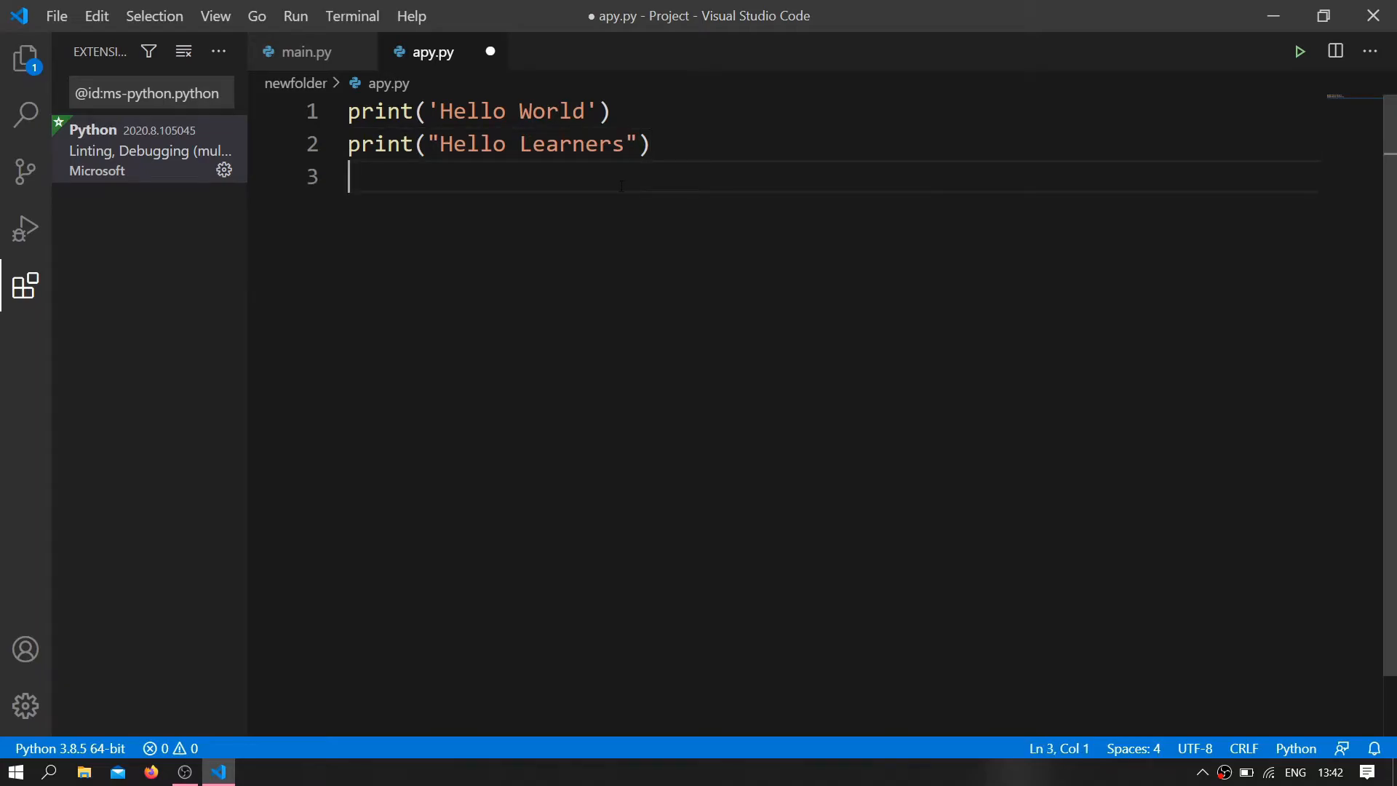
pyautogui.write('P')
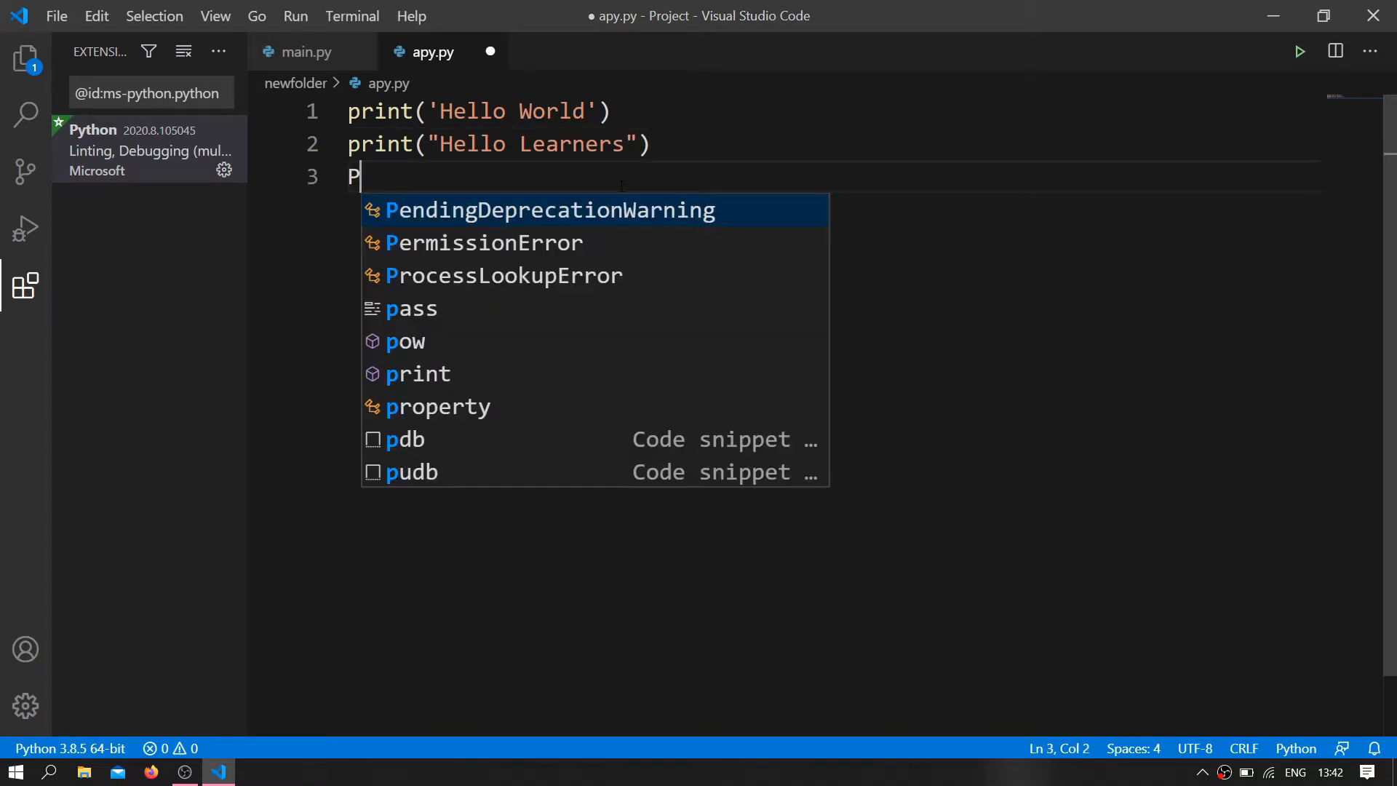
pyautogui.write('r')
pyautogui.press('BackSpace')
pyautogui.press('BackSpace')
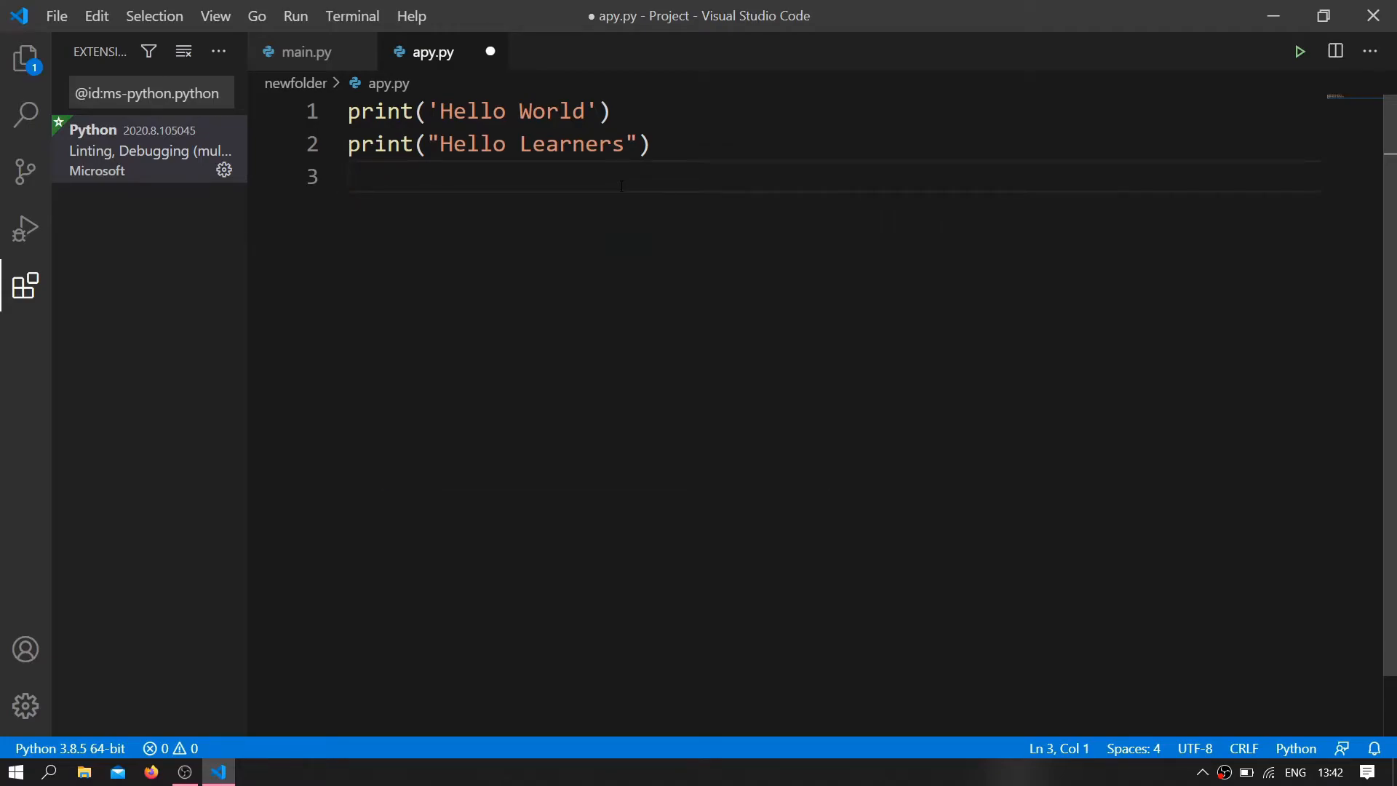
pyautogui.write('print')
pyautogui.write('("')
pyautogui.press('Escape')
pyautogui.write('Subsc')
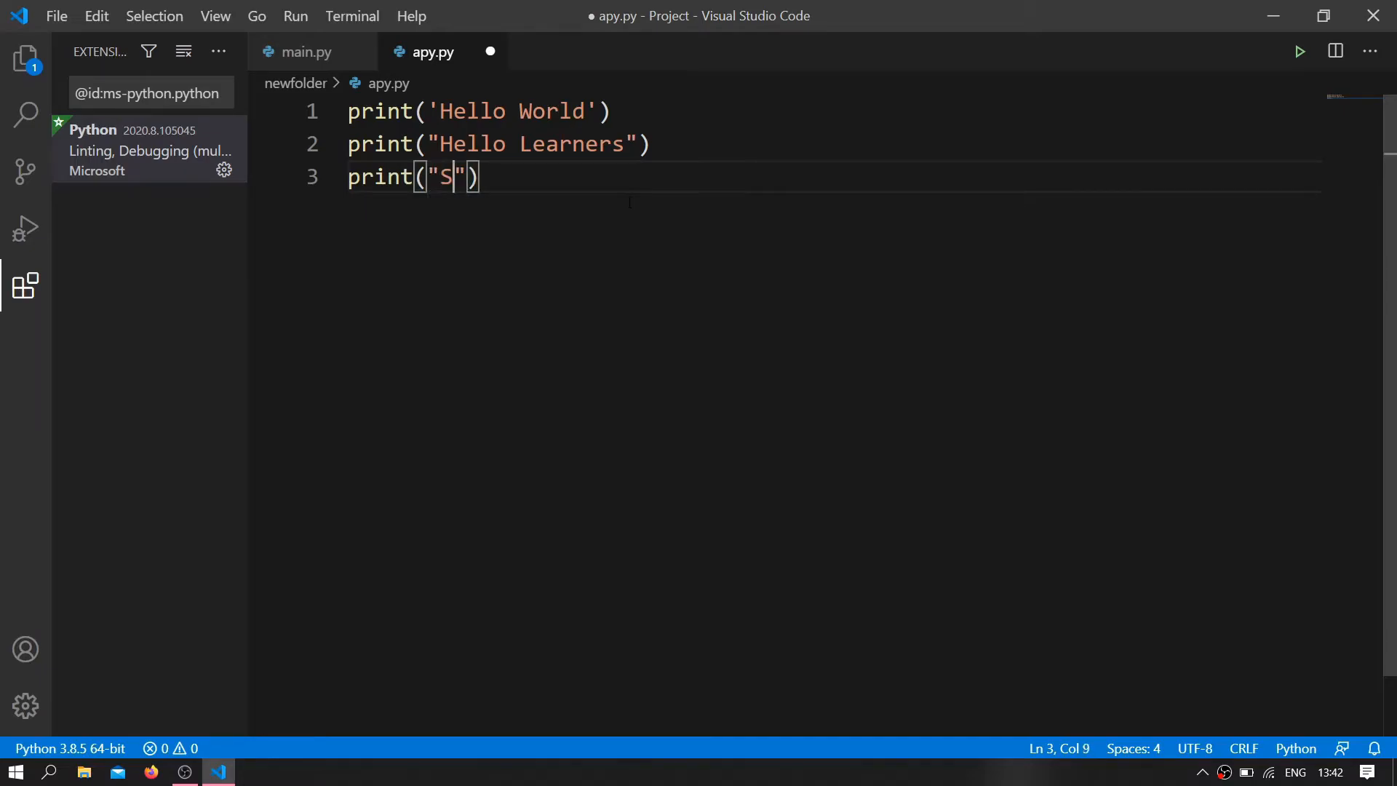
pyautogui.write('ribe if')
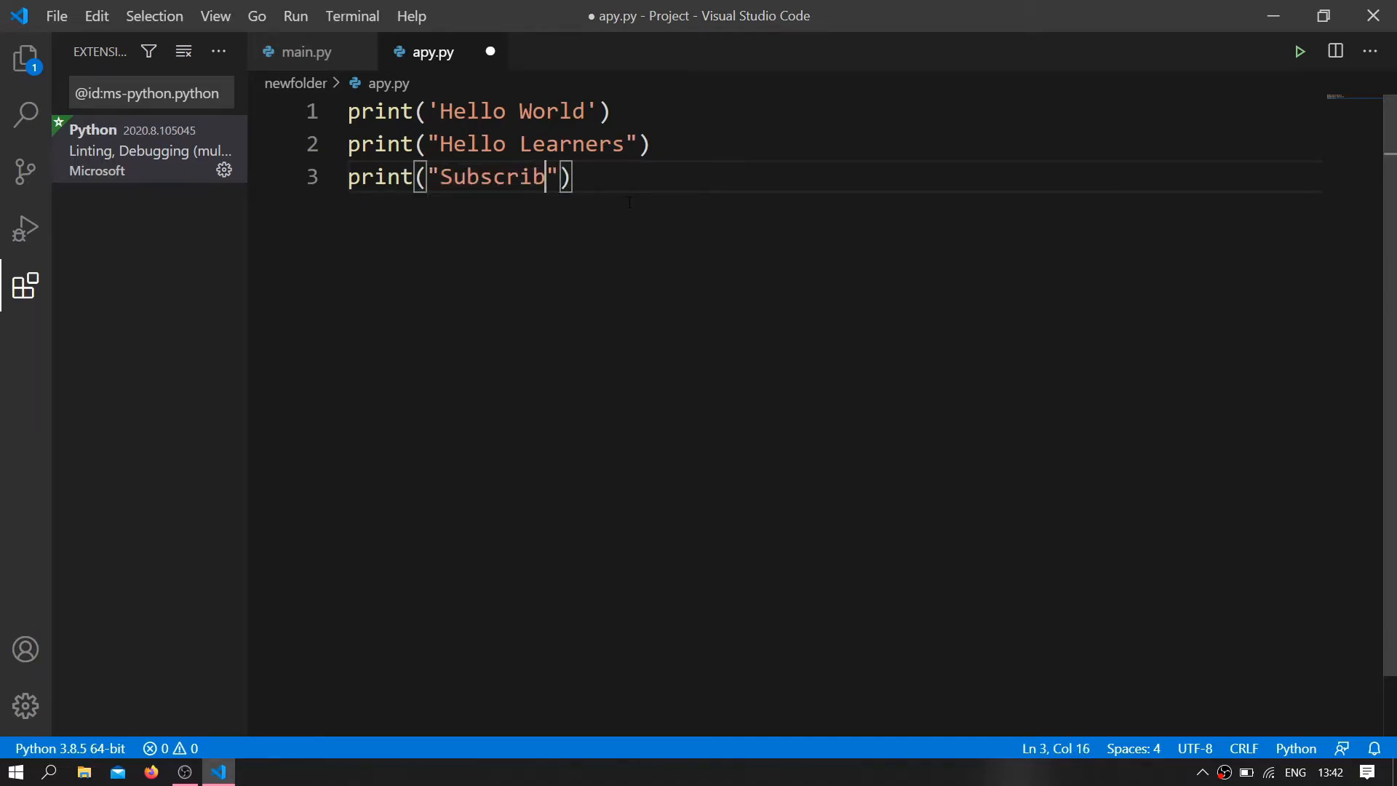
pyautogui.write(' yu=')
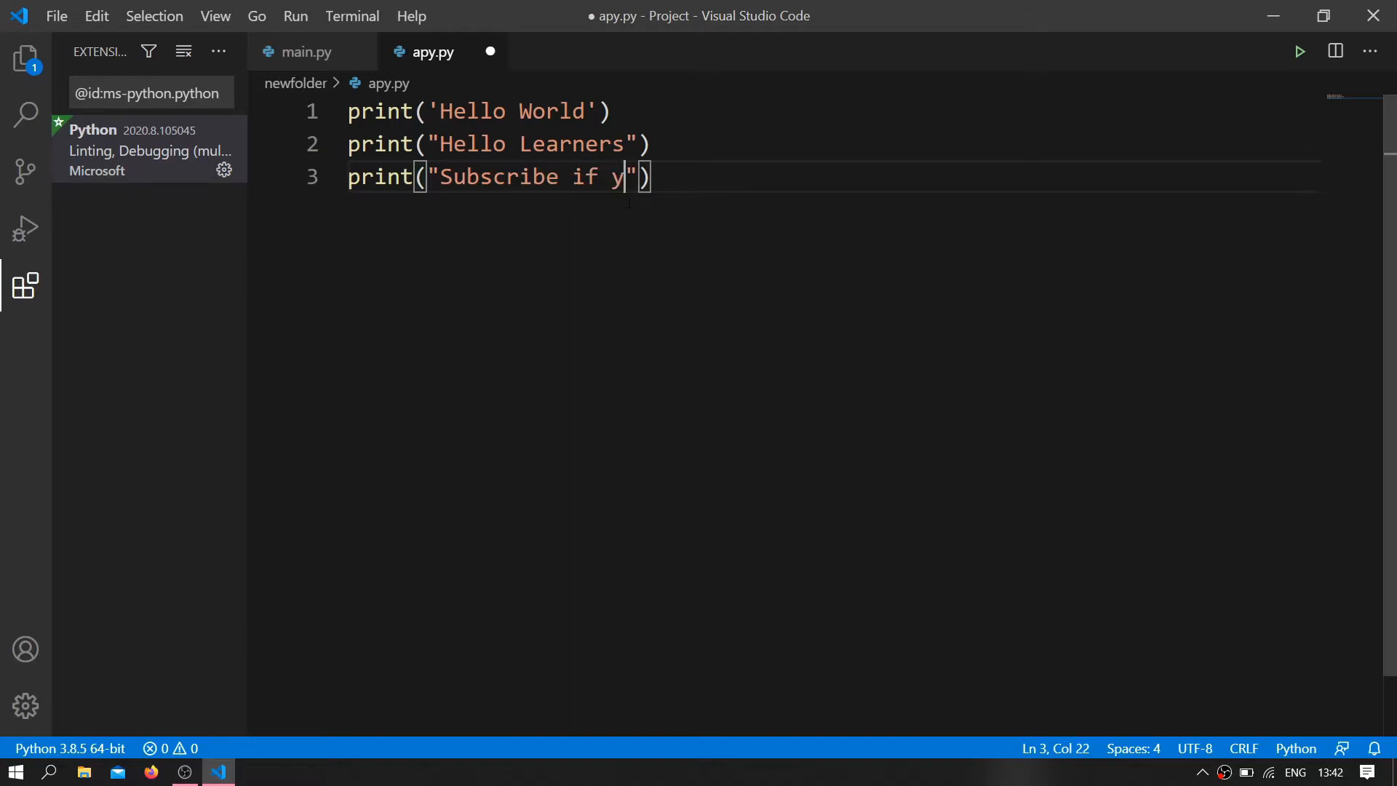
pyautogui.press('BackSpace')
pyautogui.press('BackSpace')
pyautogui.press('BackSpace')
pyautogui.write('you')
pyautogui.write(' find i')
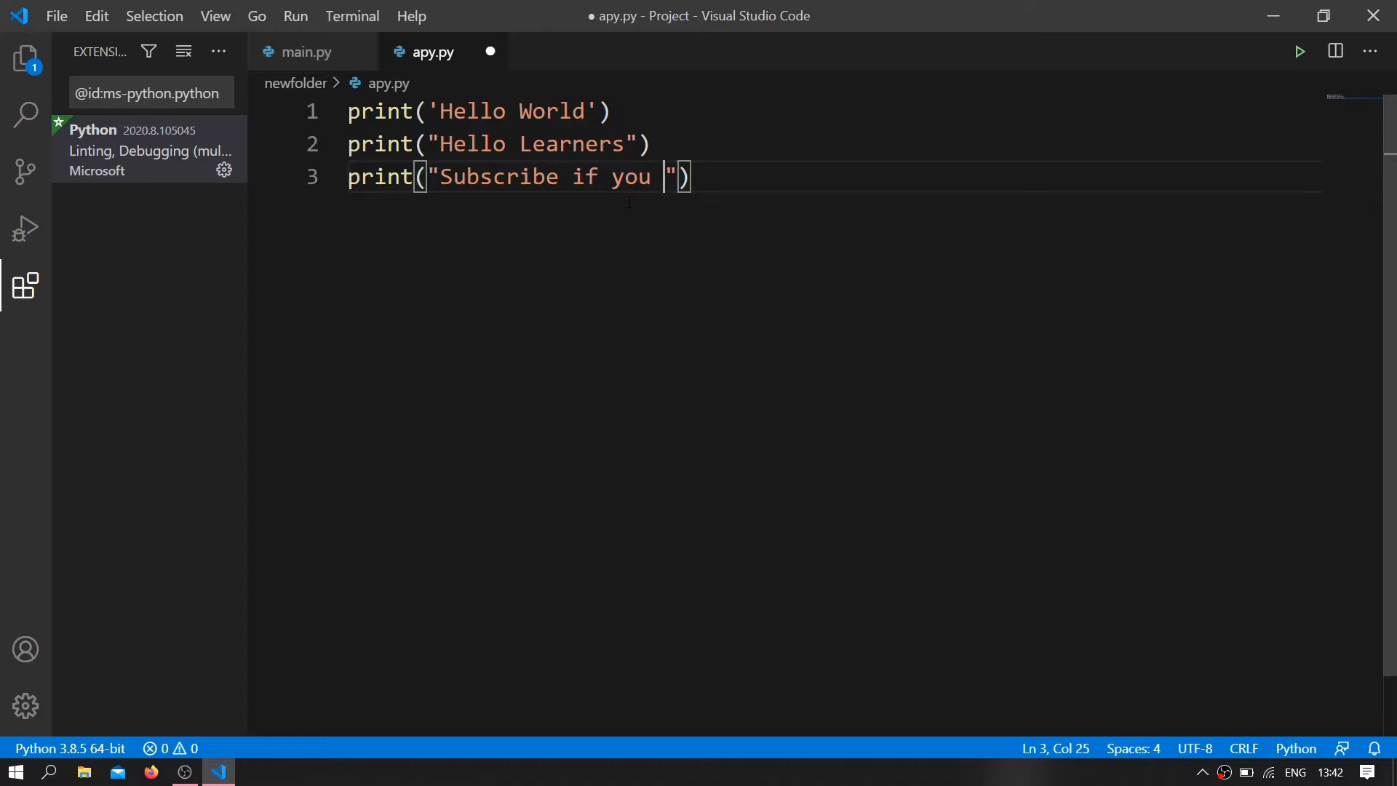
pyautogui.write('t useful')
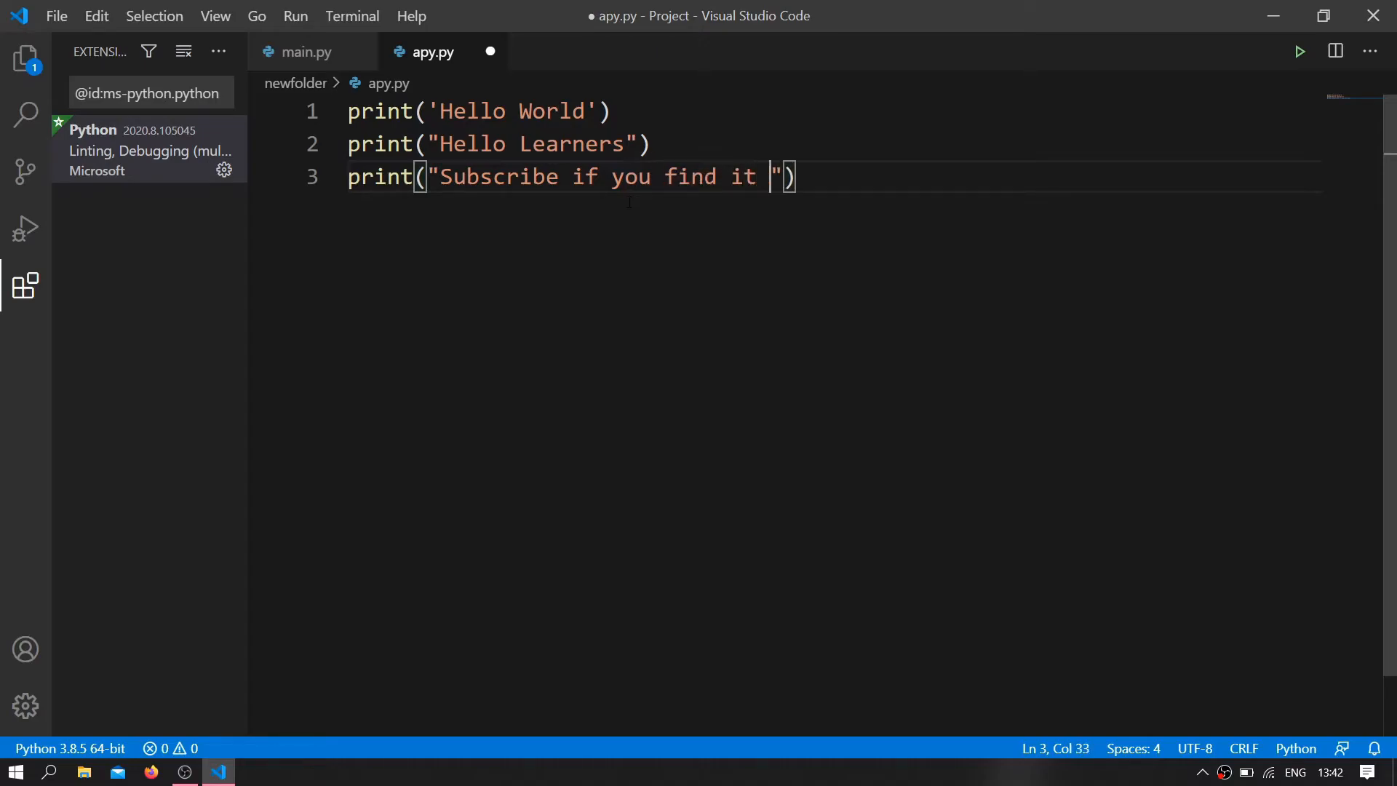
pyautogui.write('.')
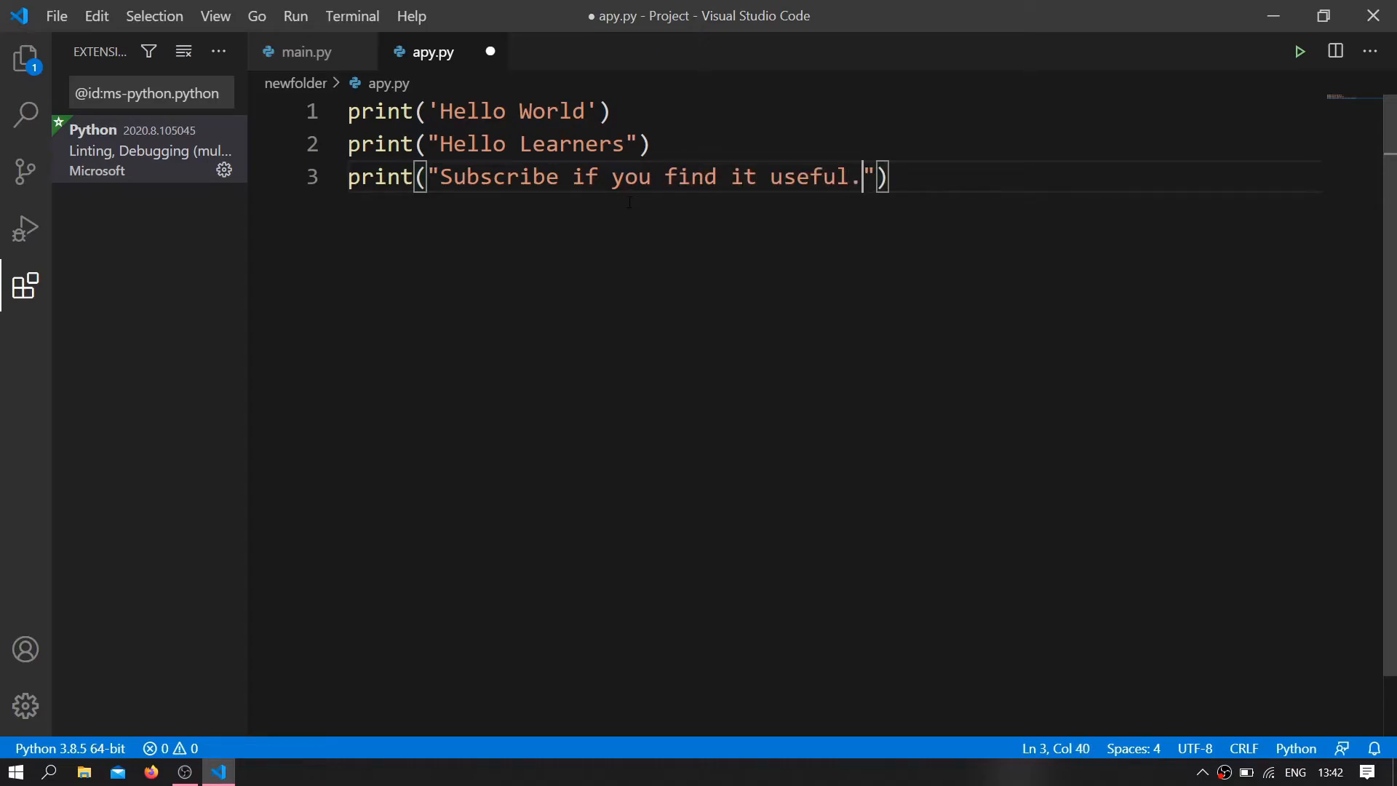
# - Search the project for hello and replace both occurrences in apy.py with hi
pyautogui.press('End')
pyautogui.hotkey('ctrl', 'shift', 'f')
pyautogui.write('hello')
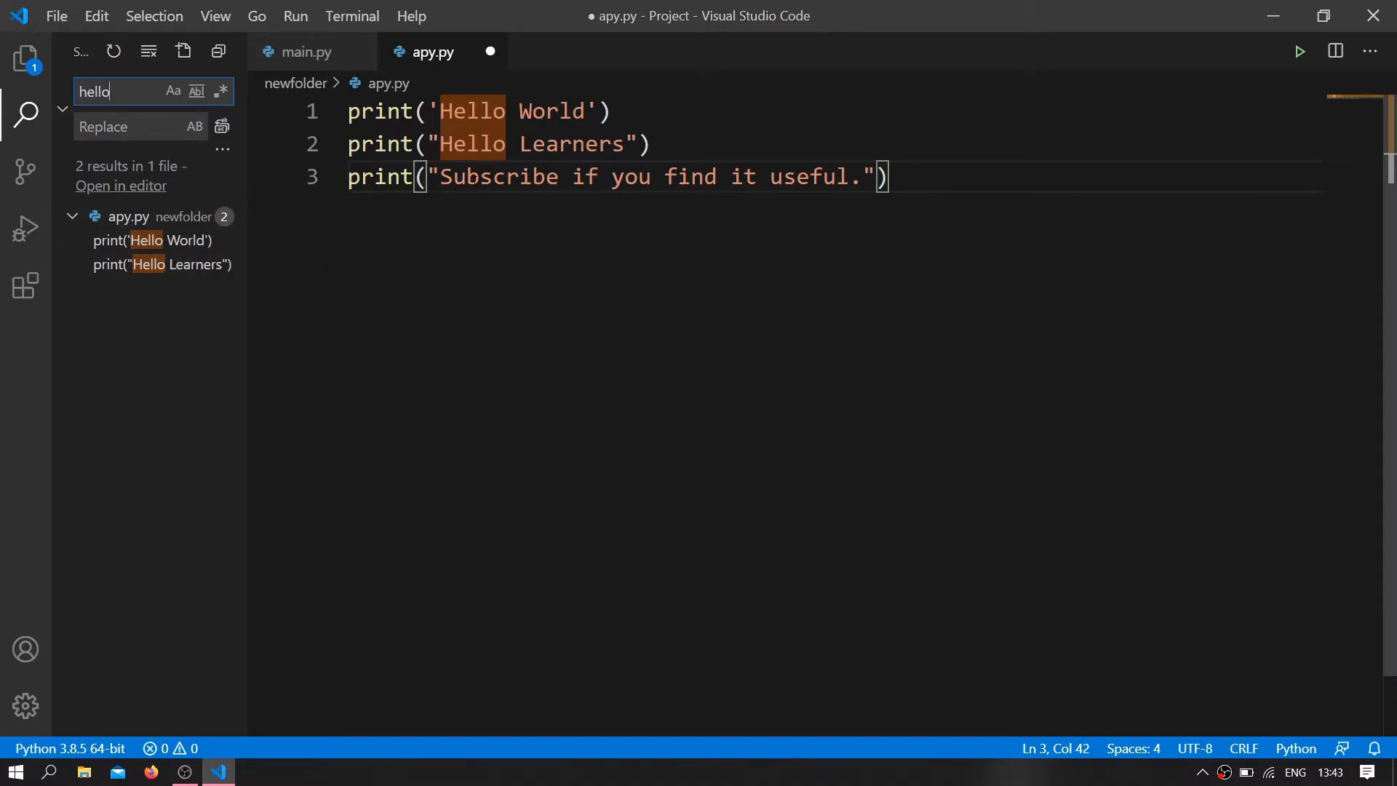
pyautogui.click(124, 128)
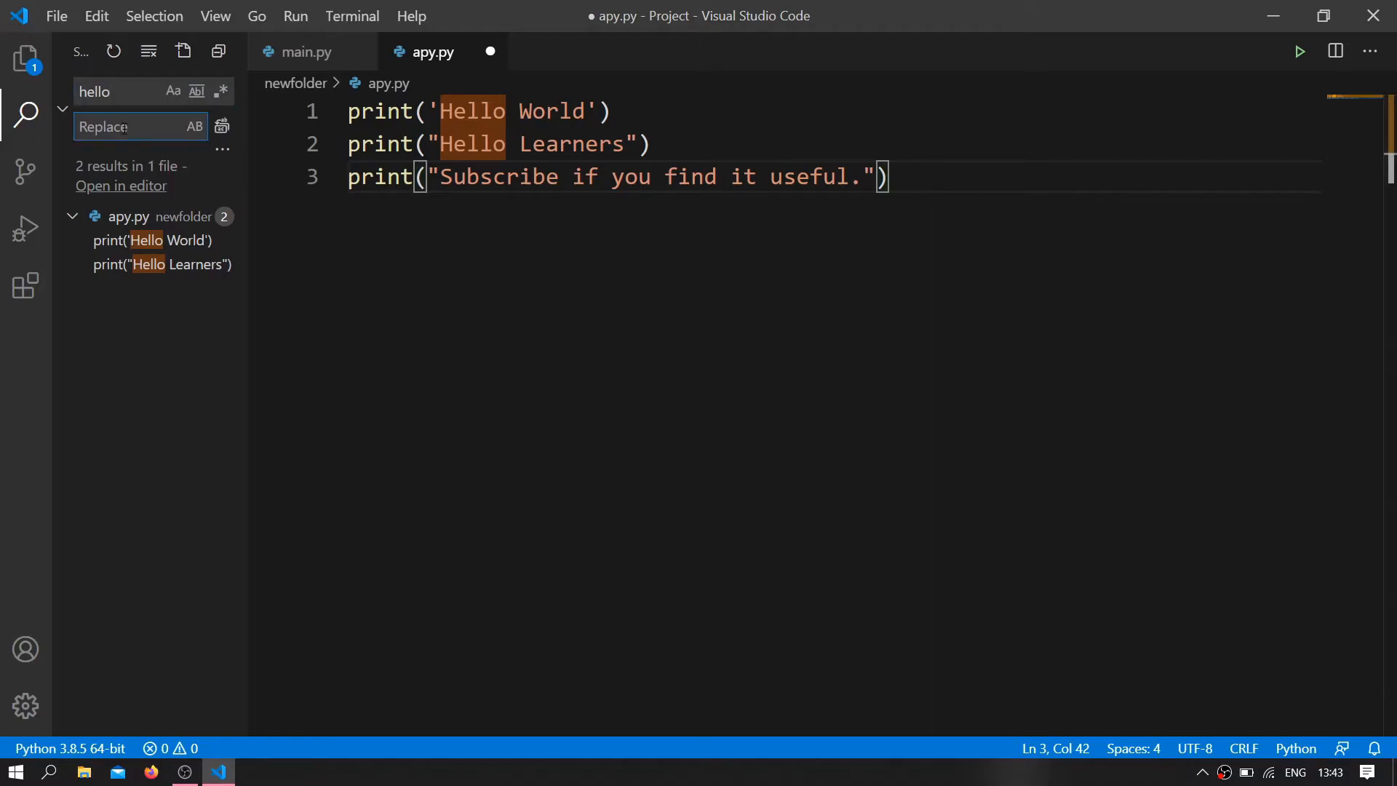
pyautogui.write('hi')
pyautogui.moveTo(248, 248); pyautogui.dragTo(266, 248)
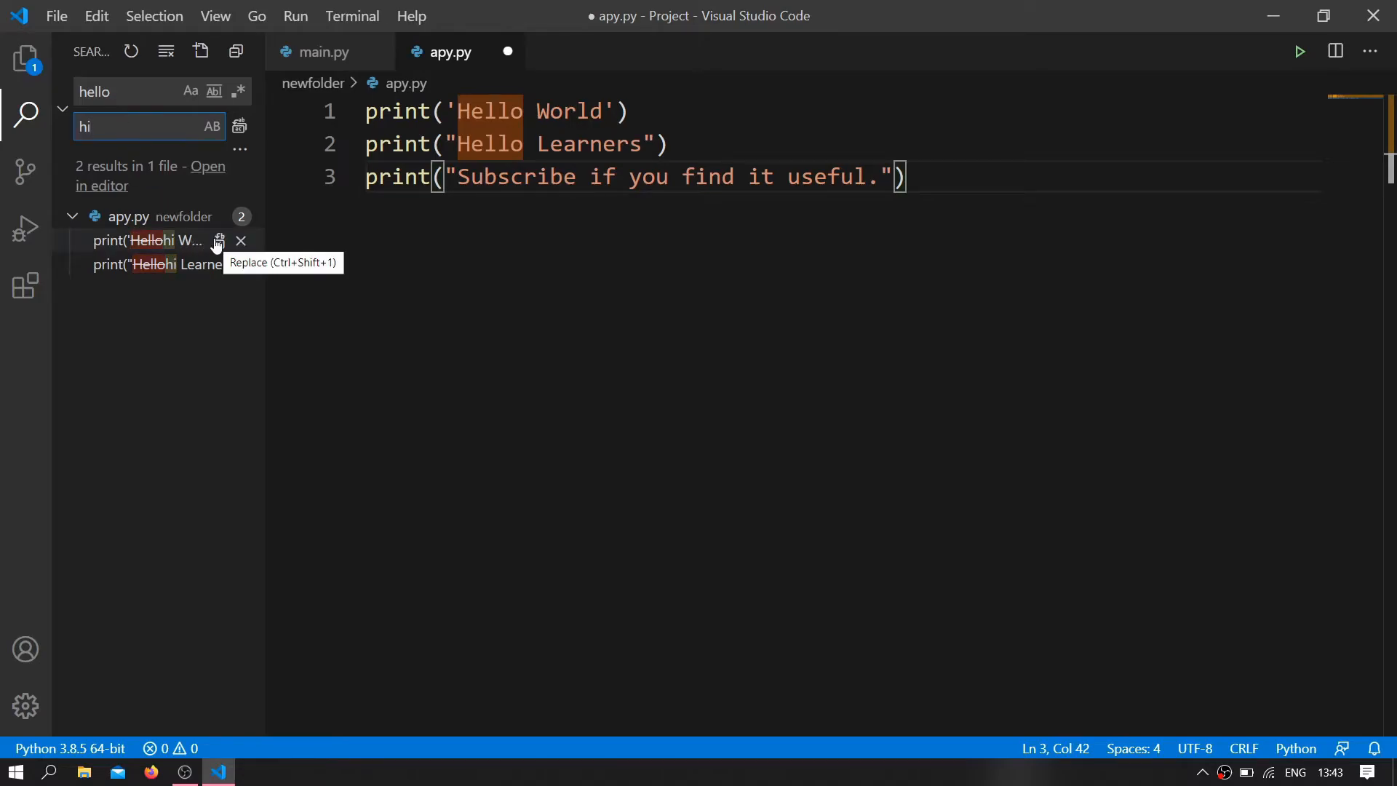
pyautogui.click(219, 241)
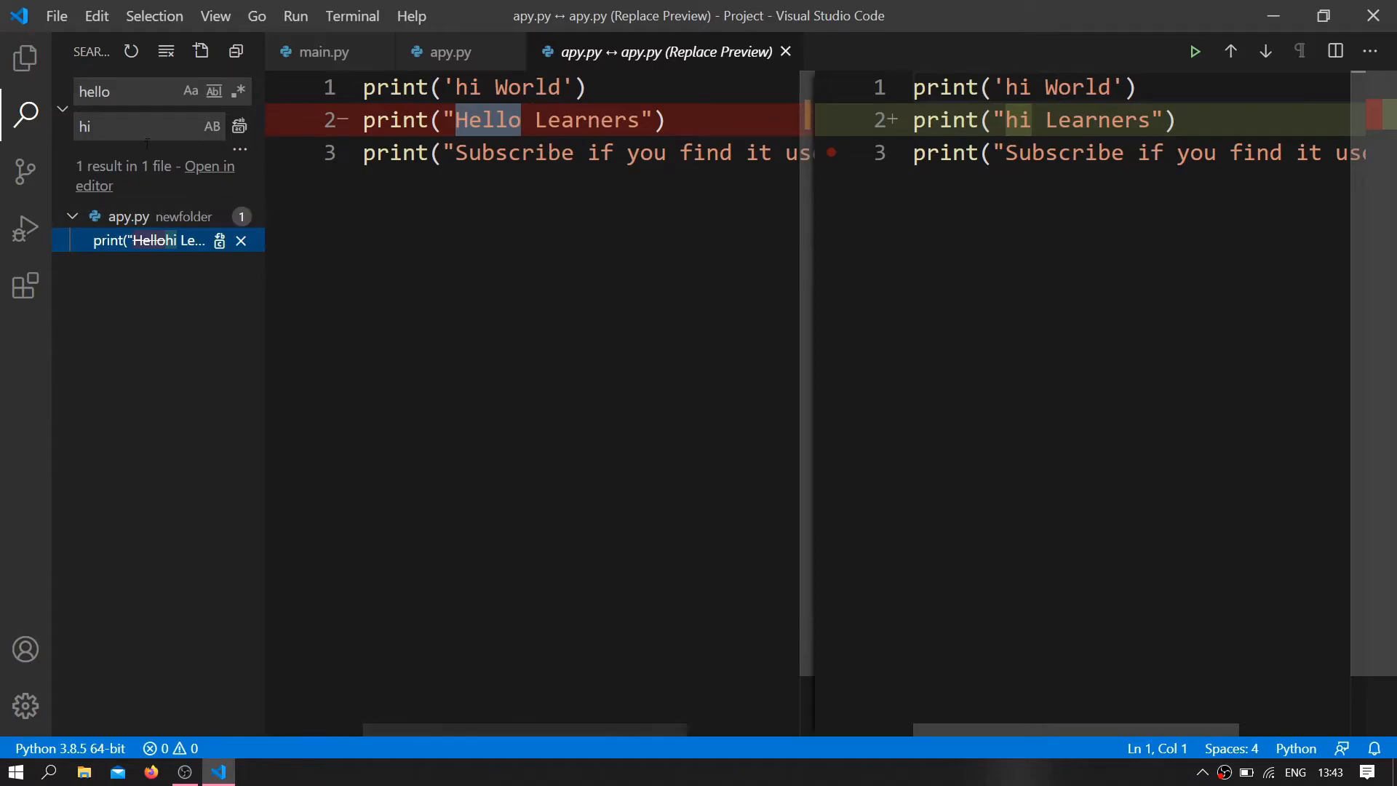
pyautogui.click(238, 128)
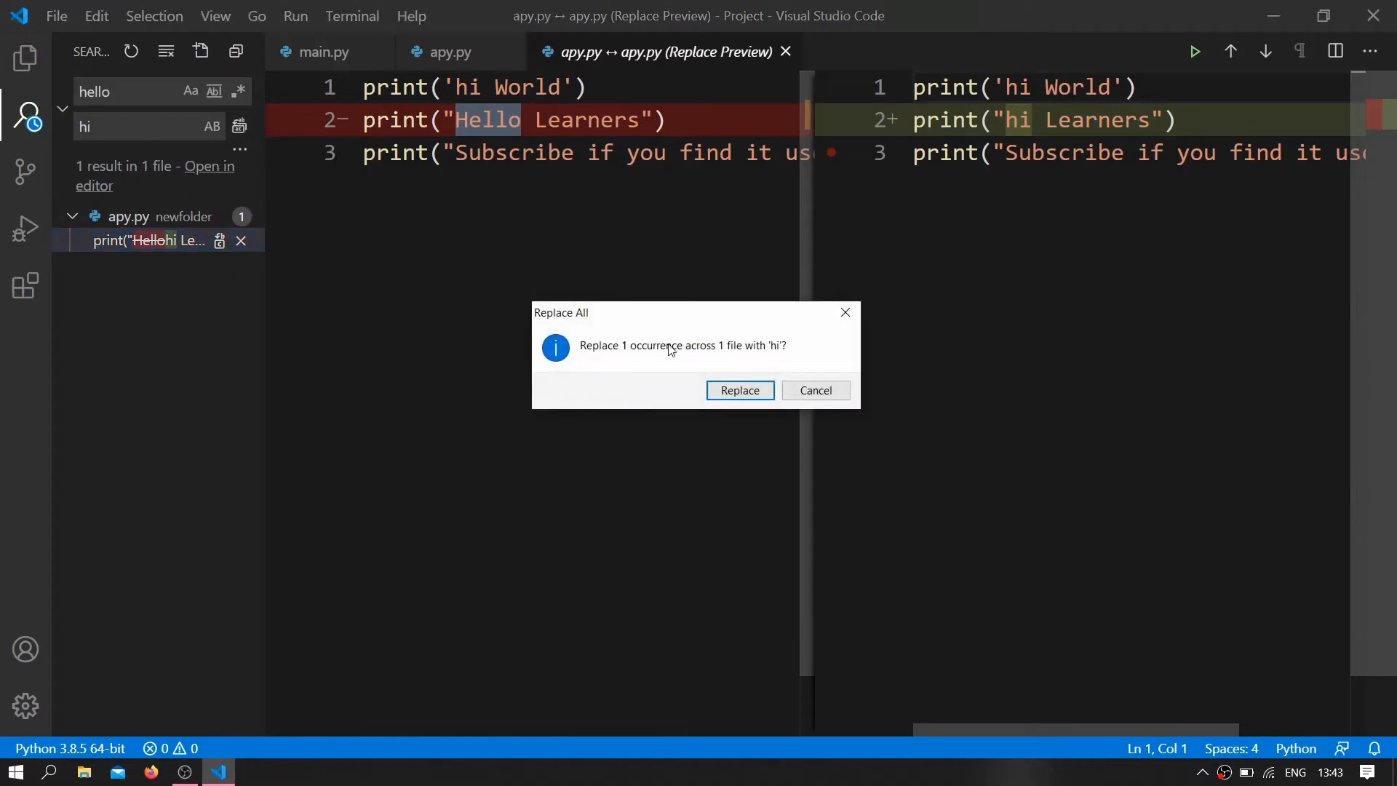
pyautogui.click(737, 392)
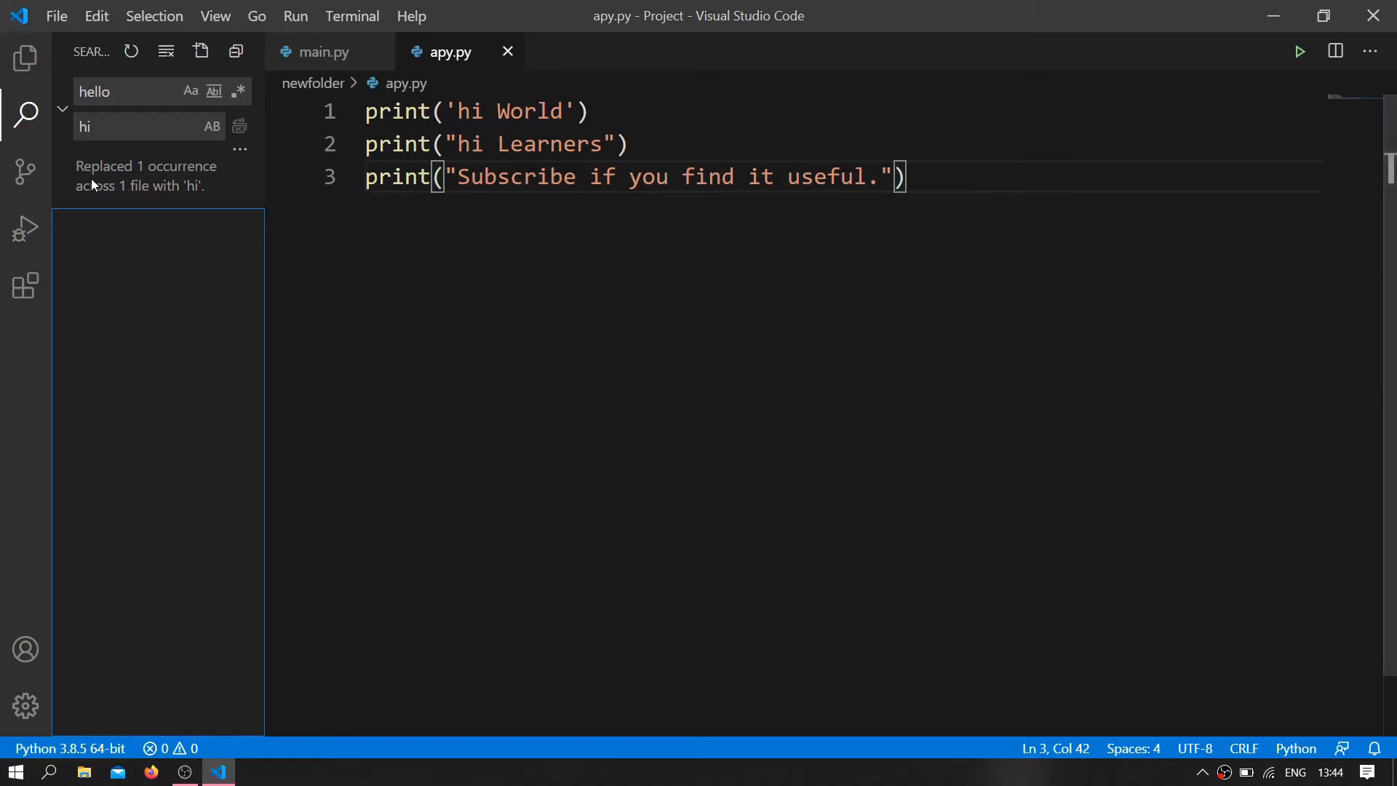
# - Look at the Source Control view, debug apy.py with the Python File configuration, and enlarge the terminal
pyautogui.click(22, 175)
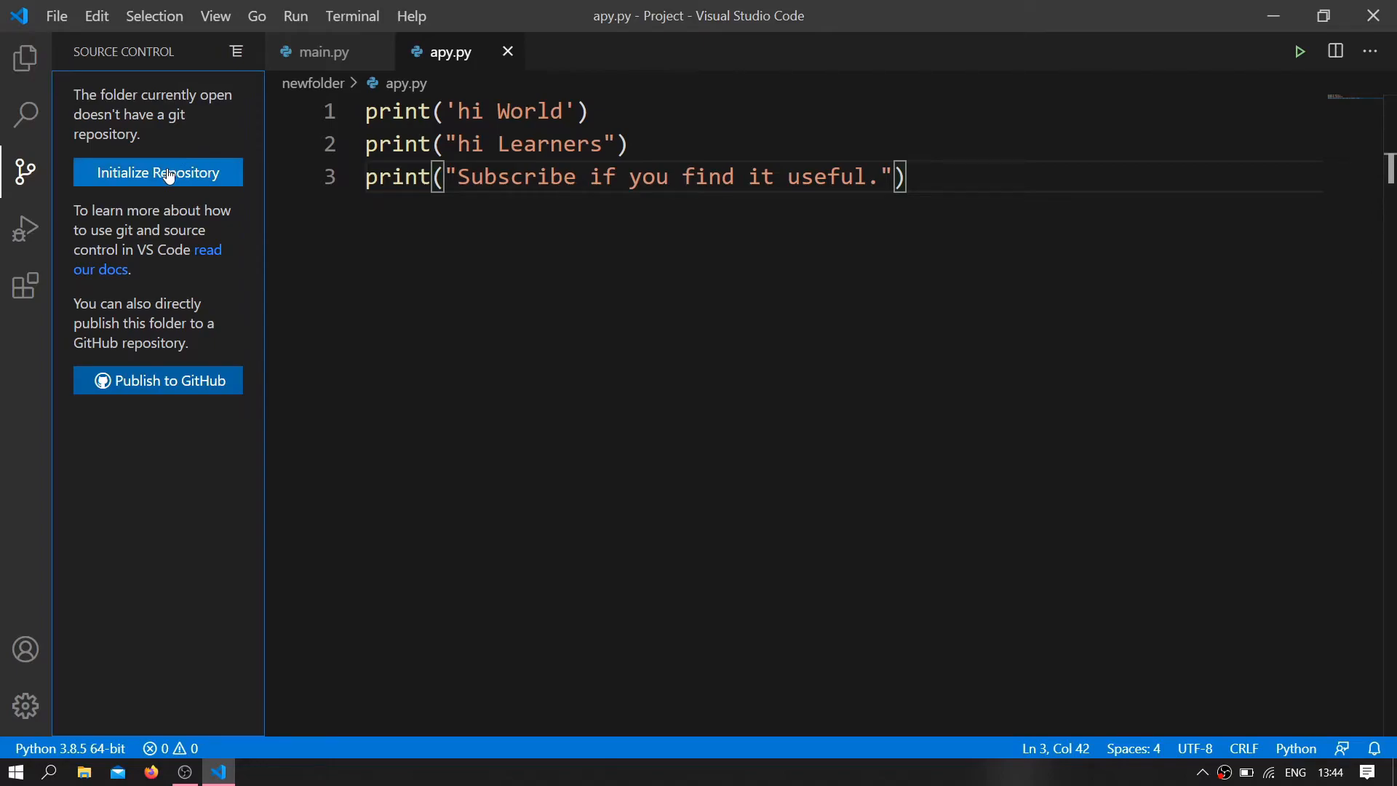
pyautogui.click(26, 229)
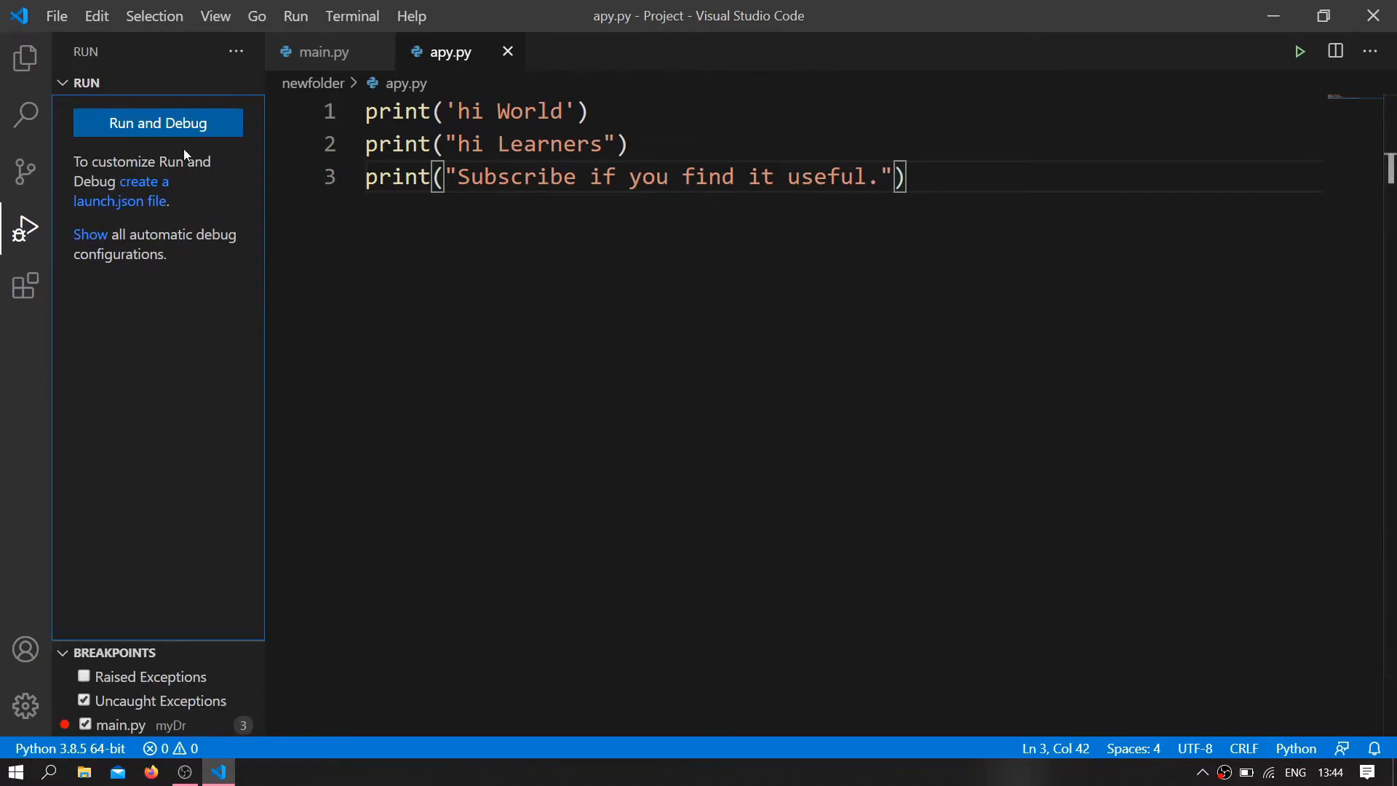
pyautogui.click(166, 138)
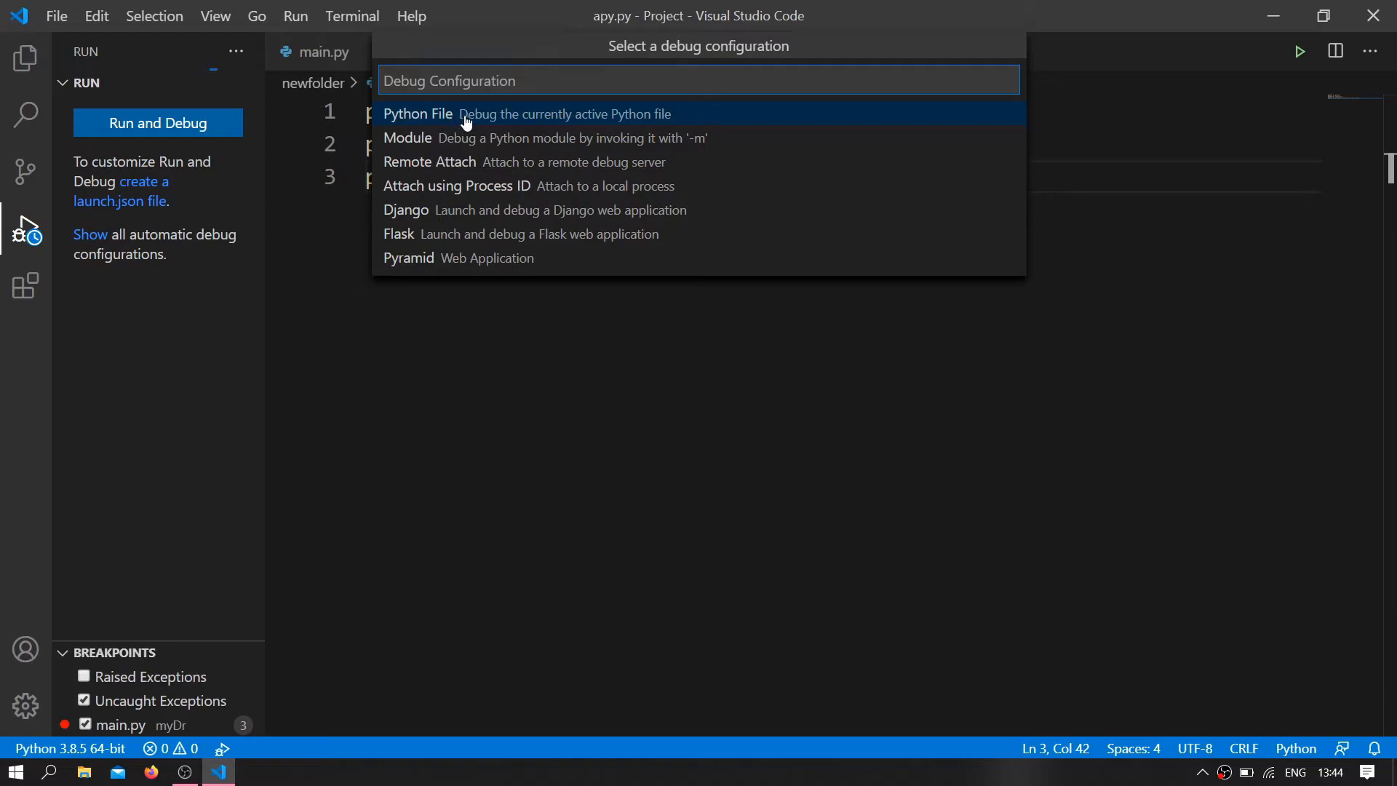
pyautogui.click(469, 118)
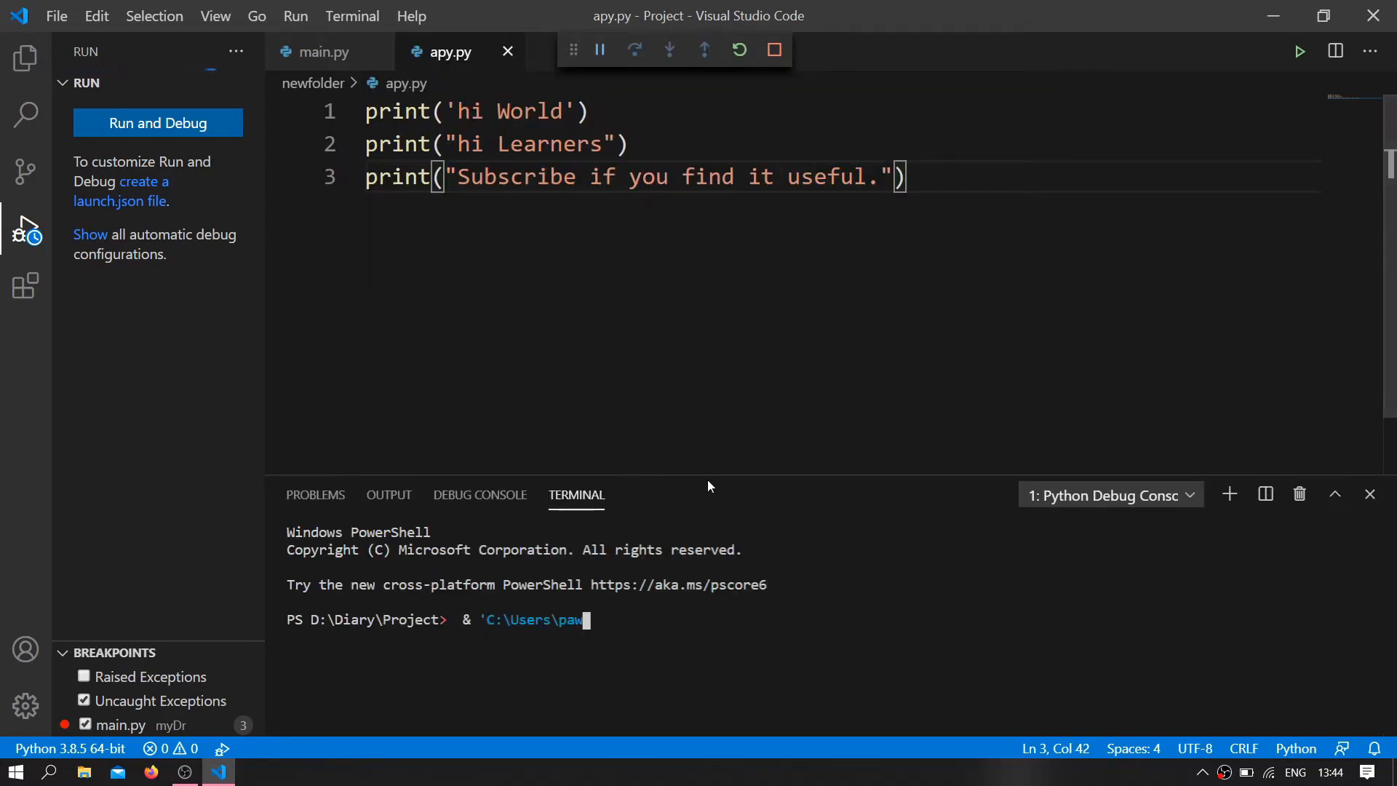
pyautogui.moveTo(705, 473); pyautogui.dragTo(693, 334)
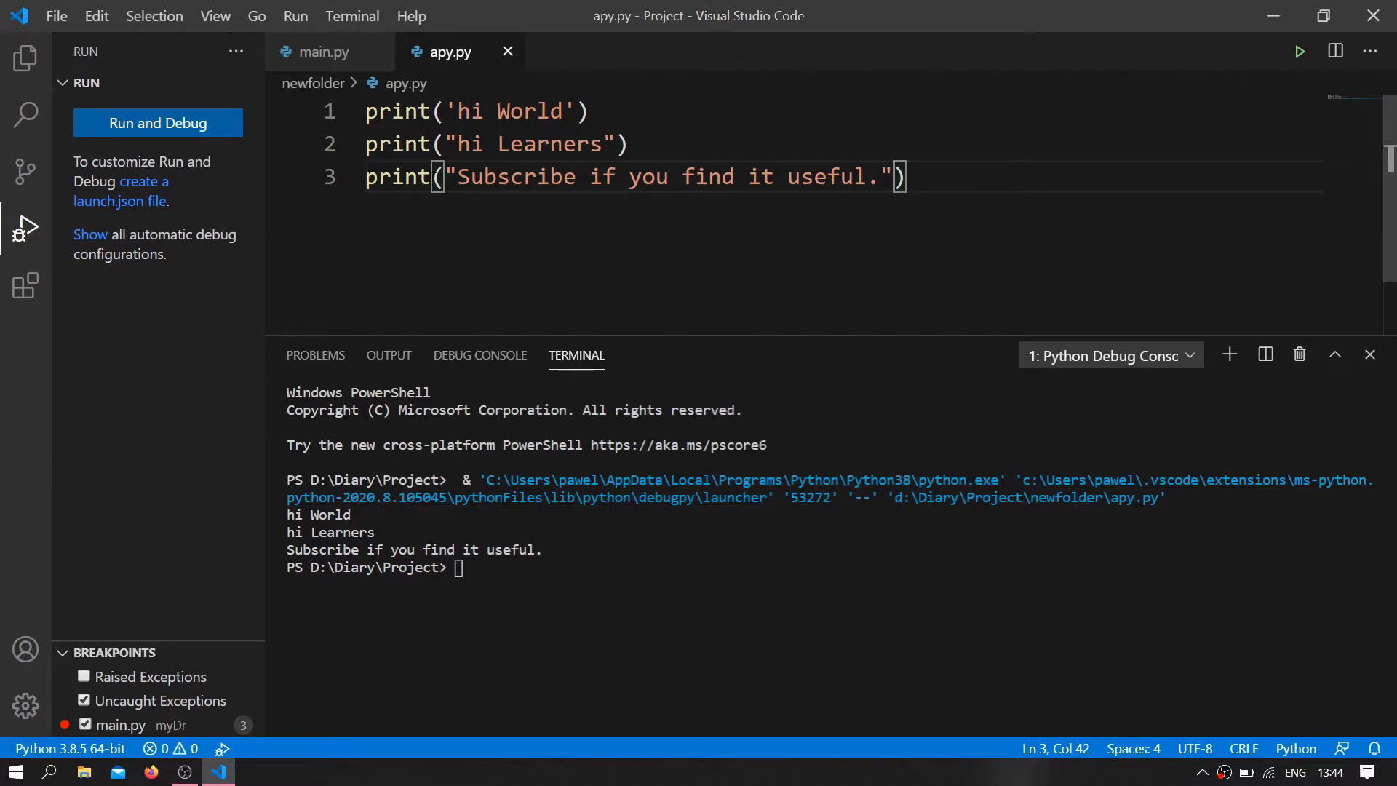
# - Shorten print to prin on line 3 of apy.py, save the file, and debug it as a Python File
pyautogui.click(435, 178)
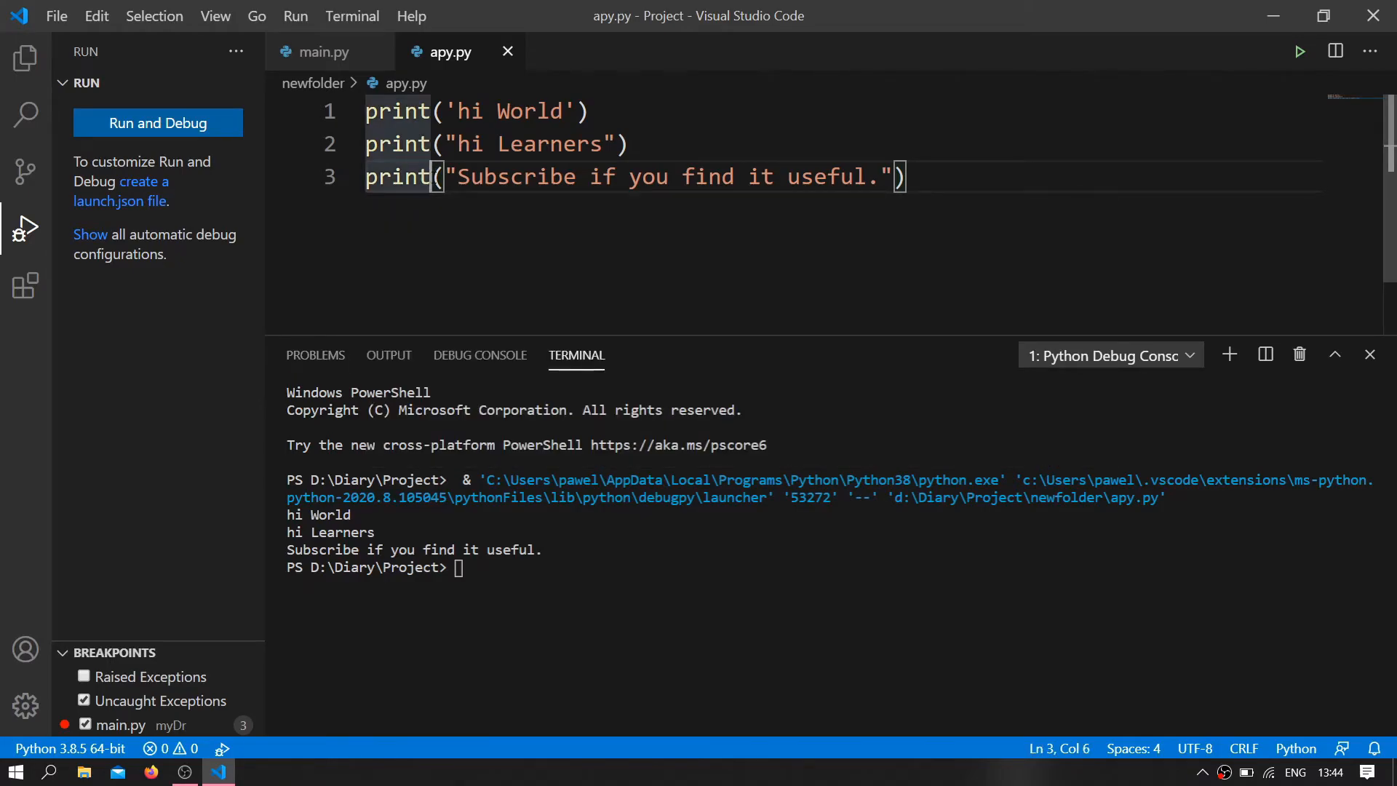
pyautogui.press('BackSpace')
pyautogui.hotkey('ctrl', 's')
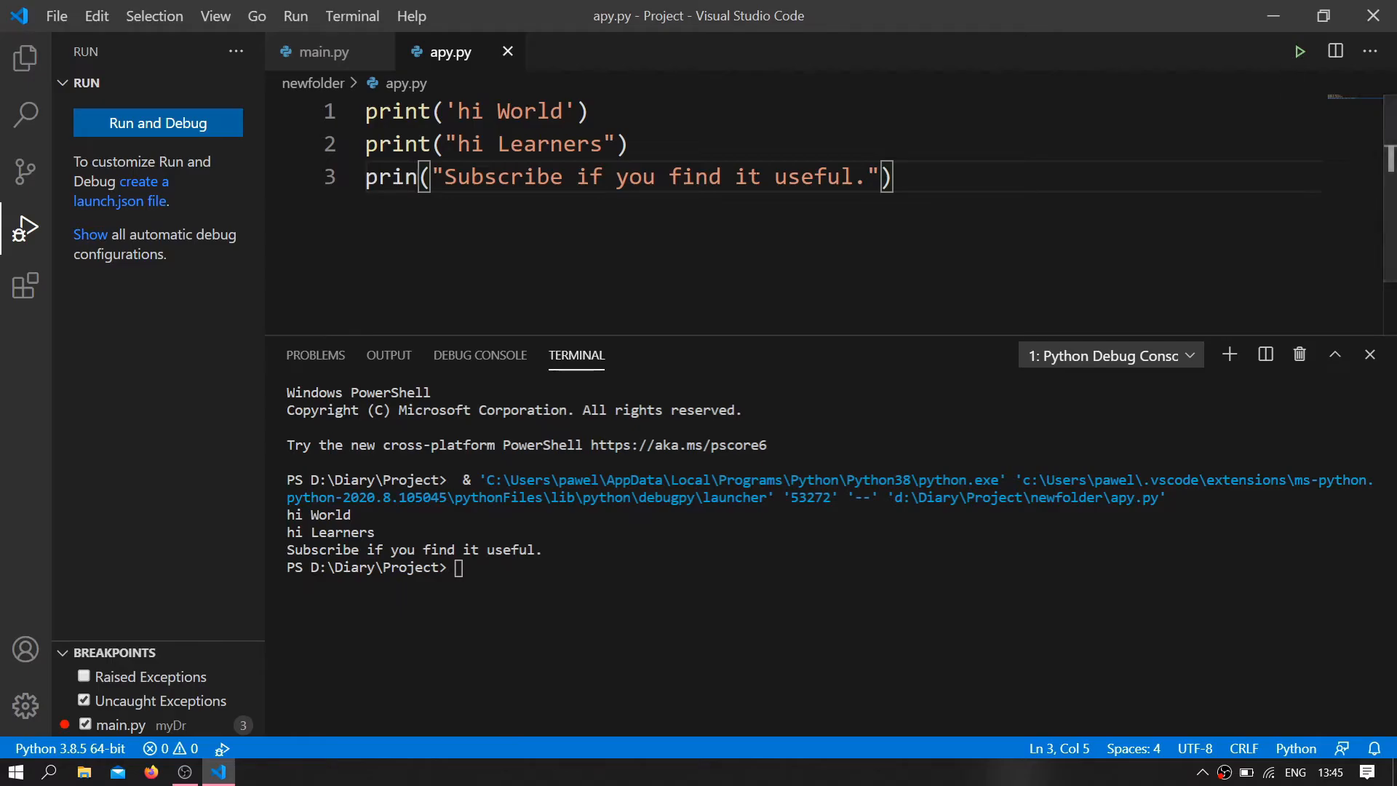
pyautogui.click(104, 128)
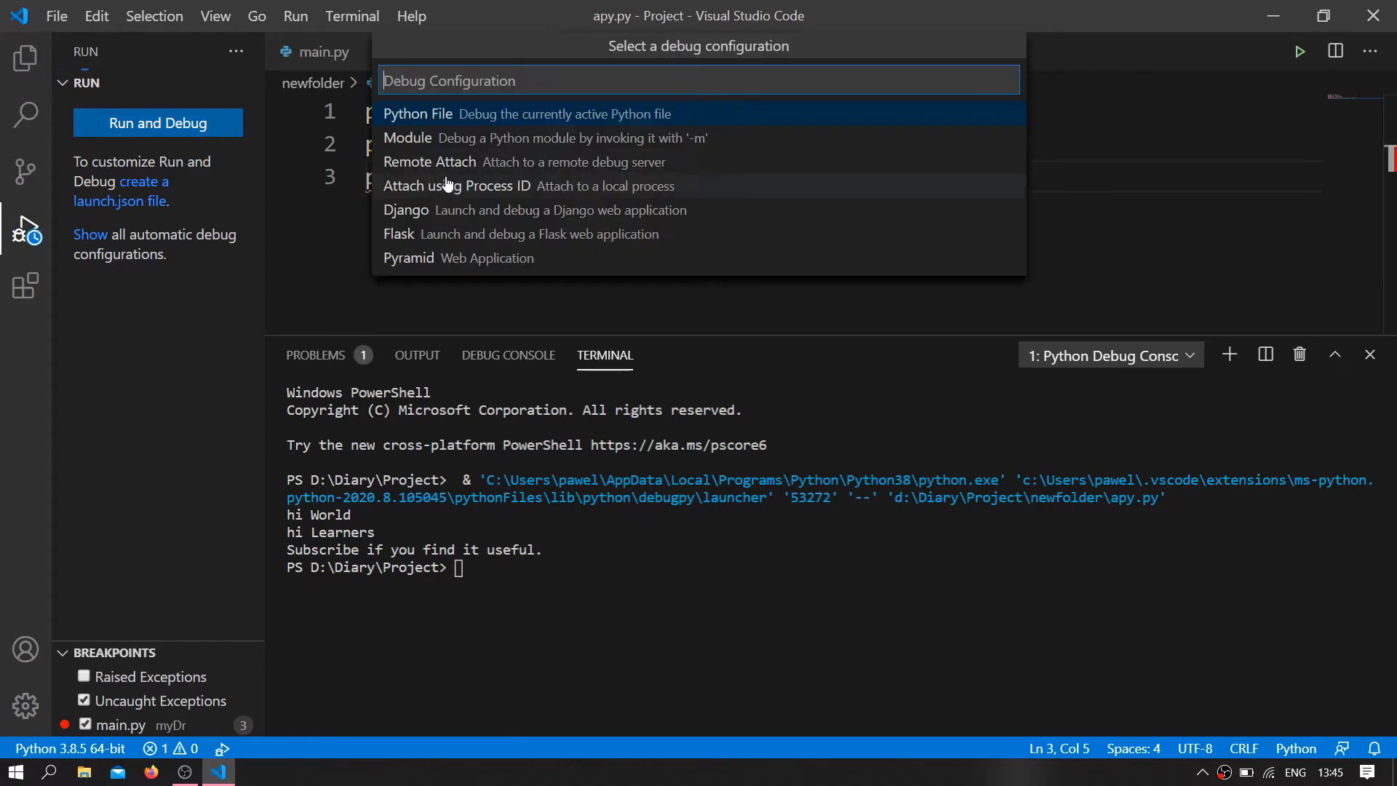
pyautogui.click(420, 115)
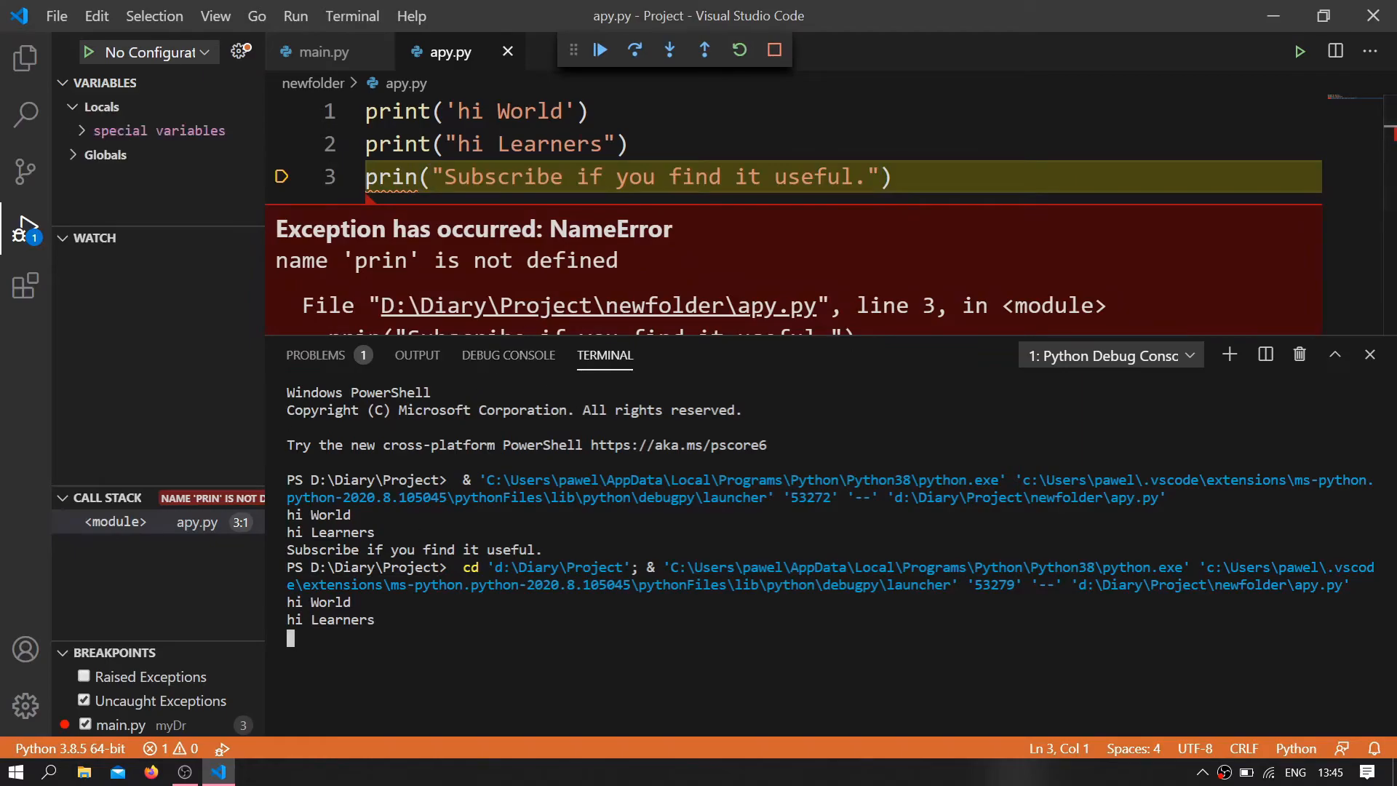
# - Examine the exception's type, message, line number and faulty code, and step over the failing line
pyautogui.moveTo(658, 334); pyautogui.dragTo(661, 392)
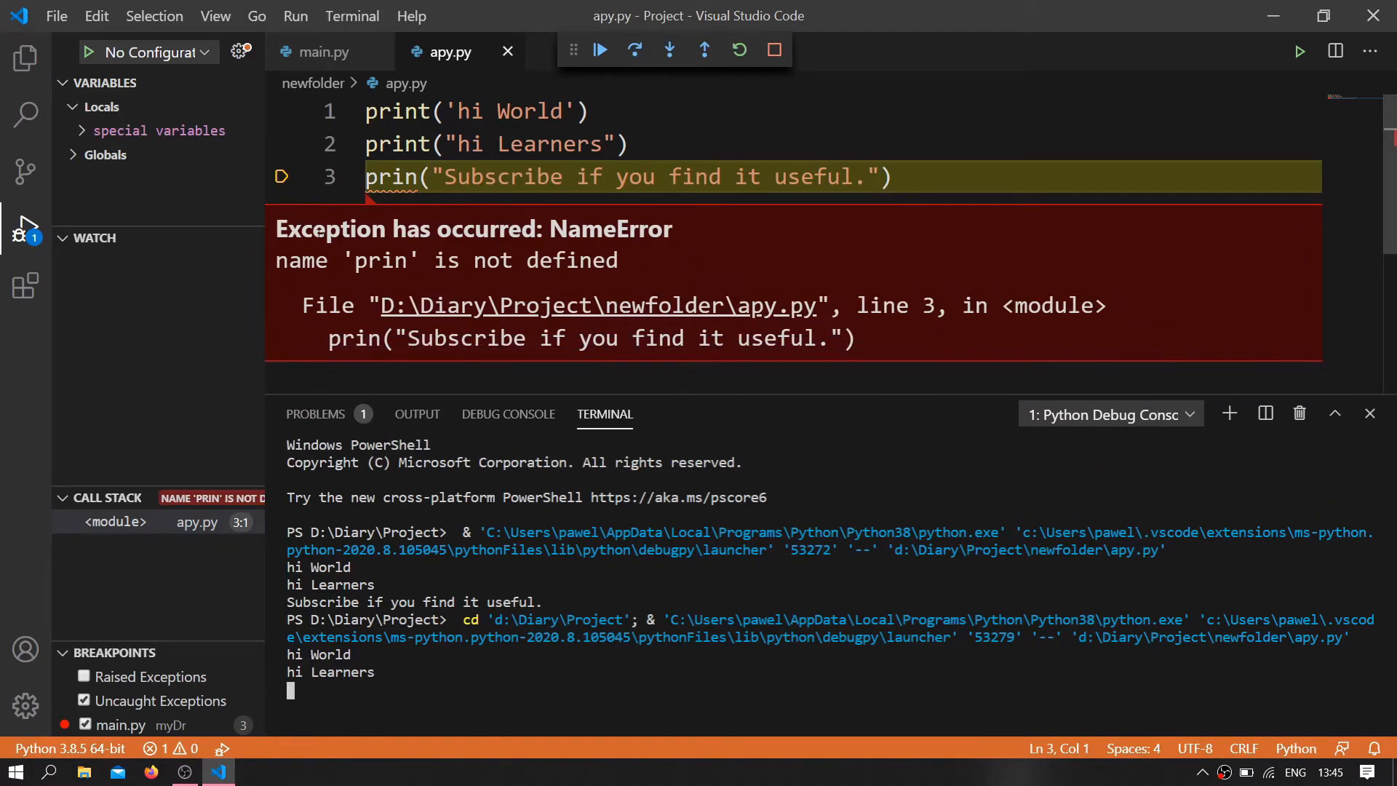
pyautogui.doubleClick(582, 230)
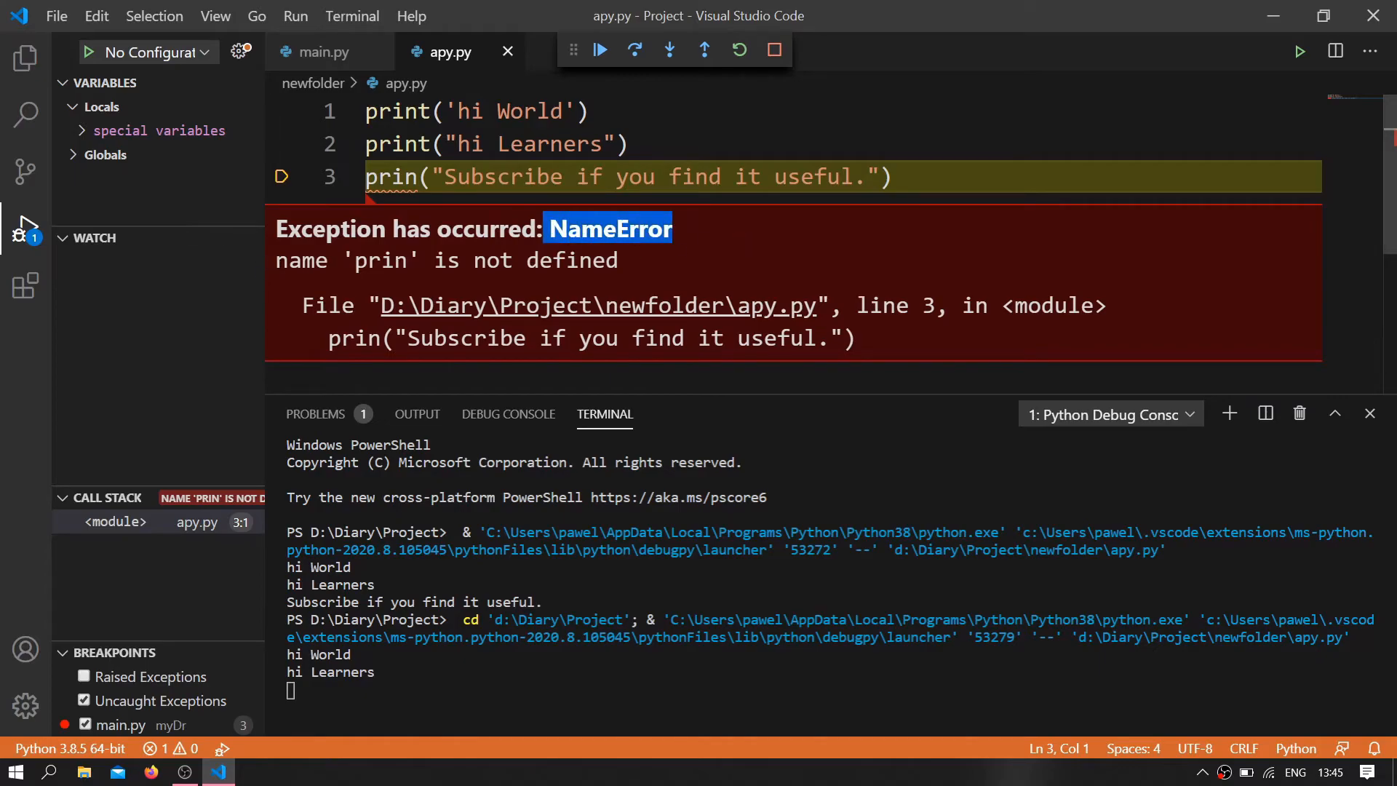
pyautogui.moveTo(342, 261); pyautogui.dragTo(657, 260)
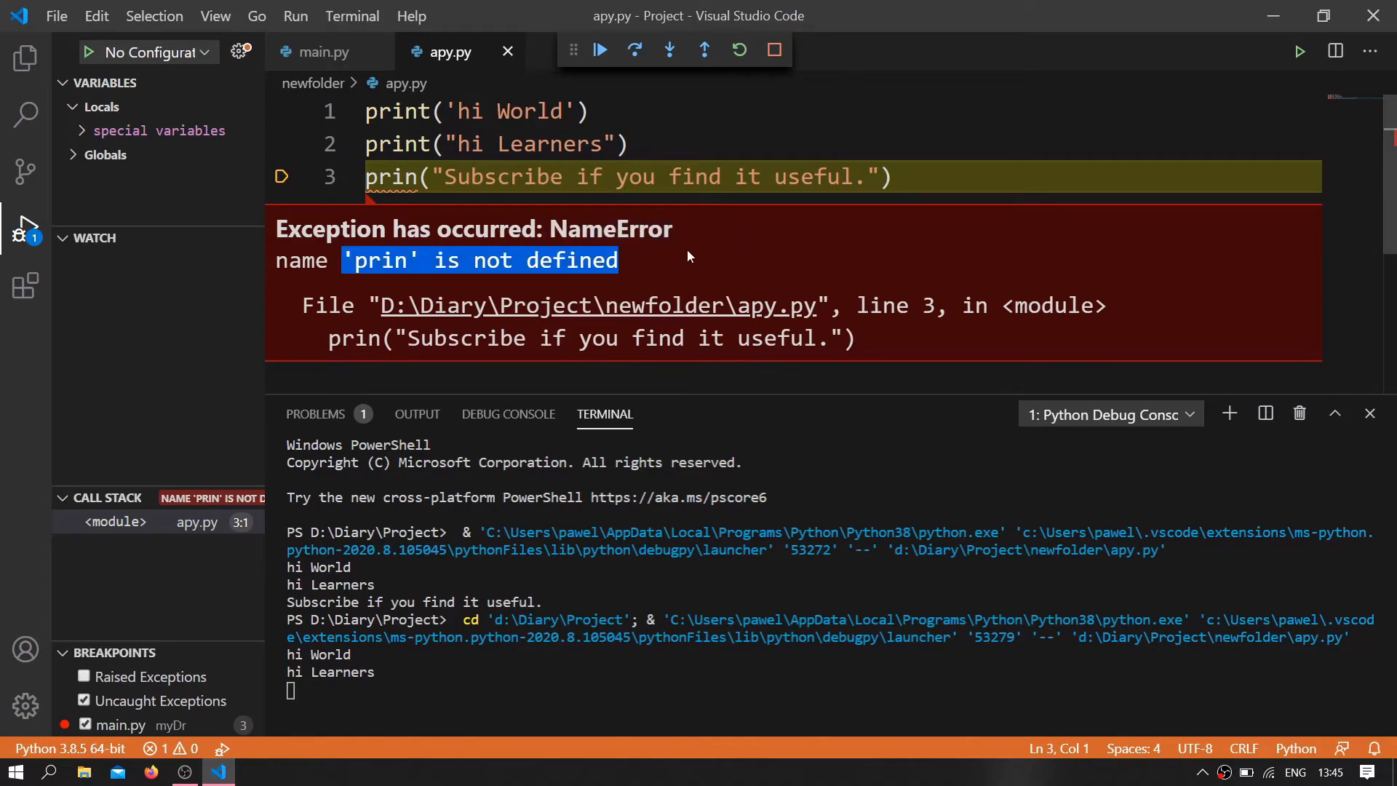
pyautogui.moveTo(304, 305); pyautogui.dragTo(946, 302)
pyautogui.click(908, 346)
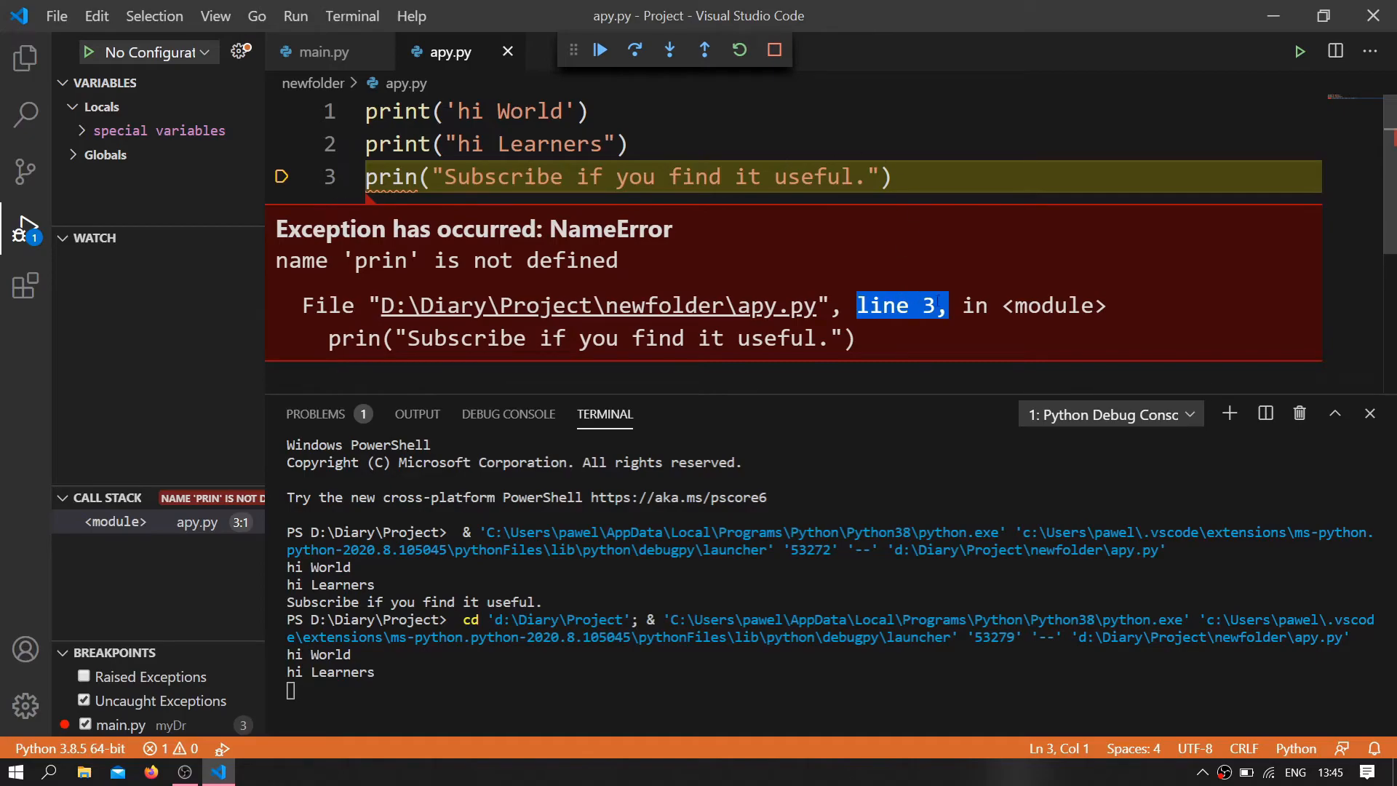
pyautogui.moveTo(320, 338); pyautogui.dragTo(856, 339)
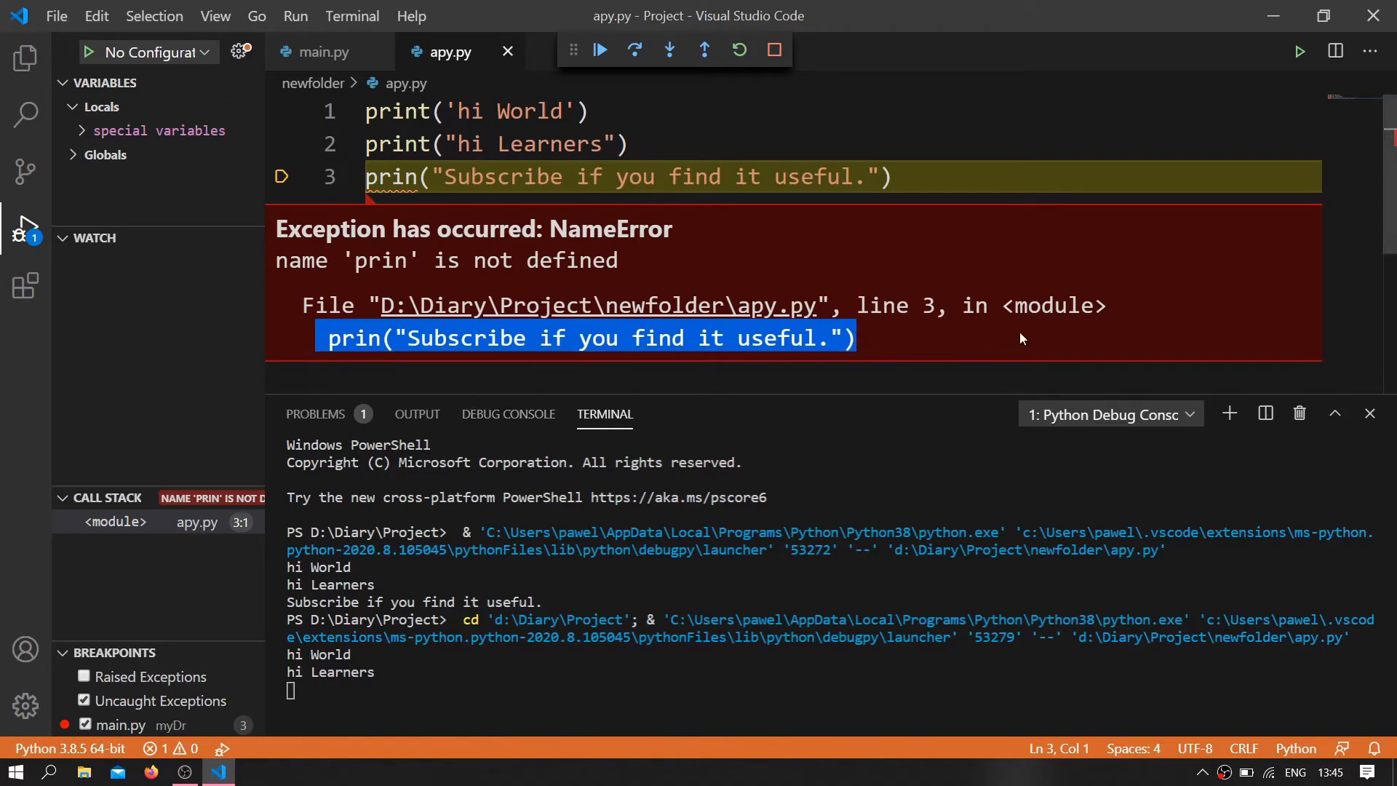
pyautogui.click(636, 54)
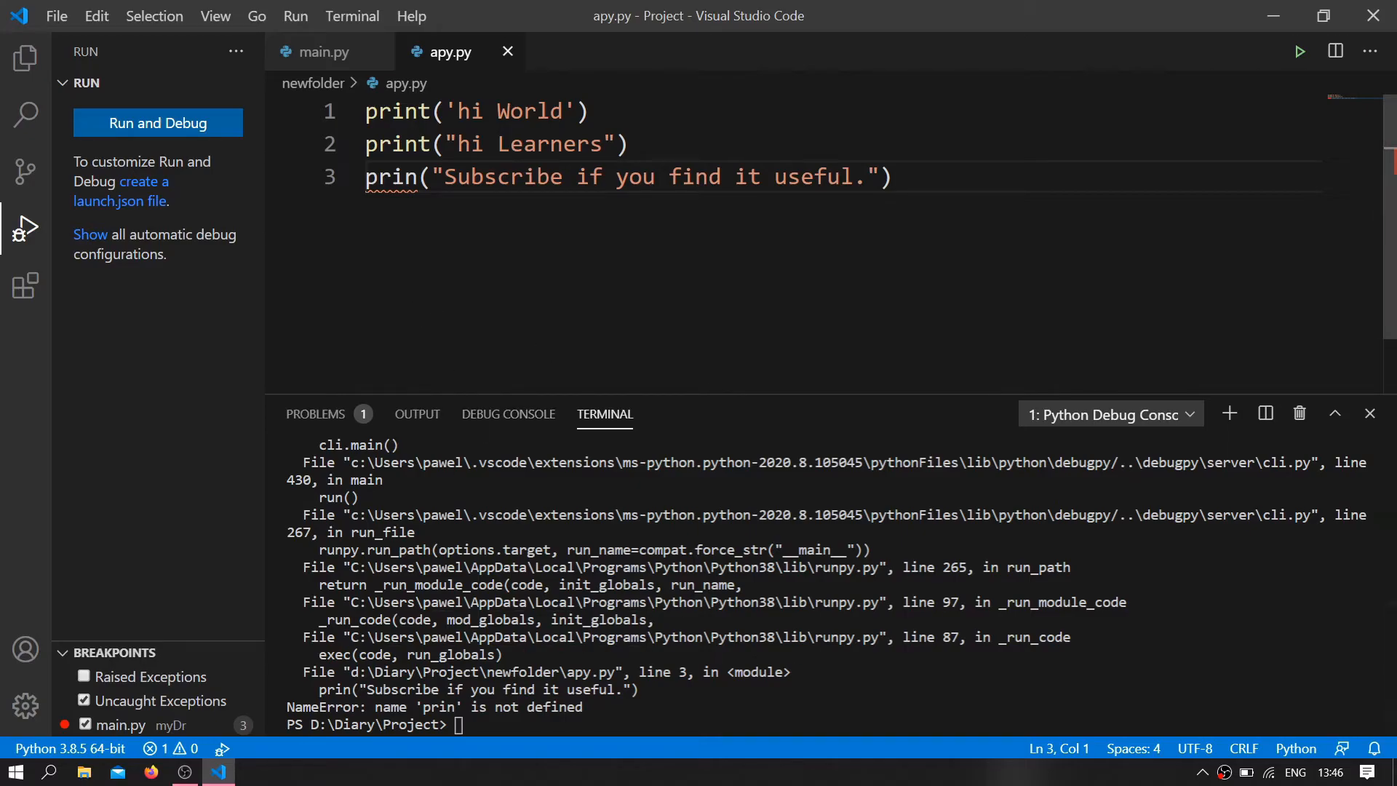
# - Correct prin to print on line 3 of apy.py, save the file, and hide the terminal
pyautogui.click(418, 177)
pyautogui.write('t')
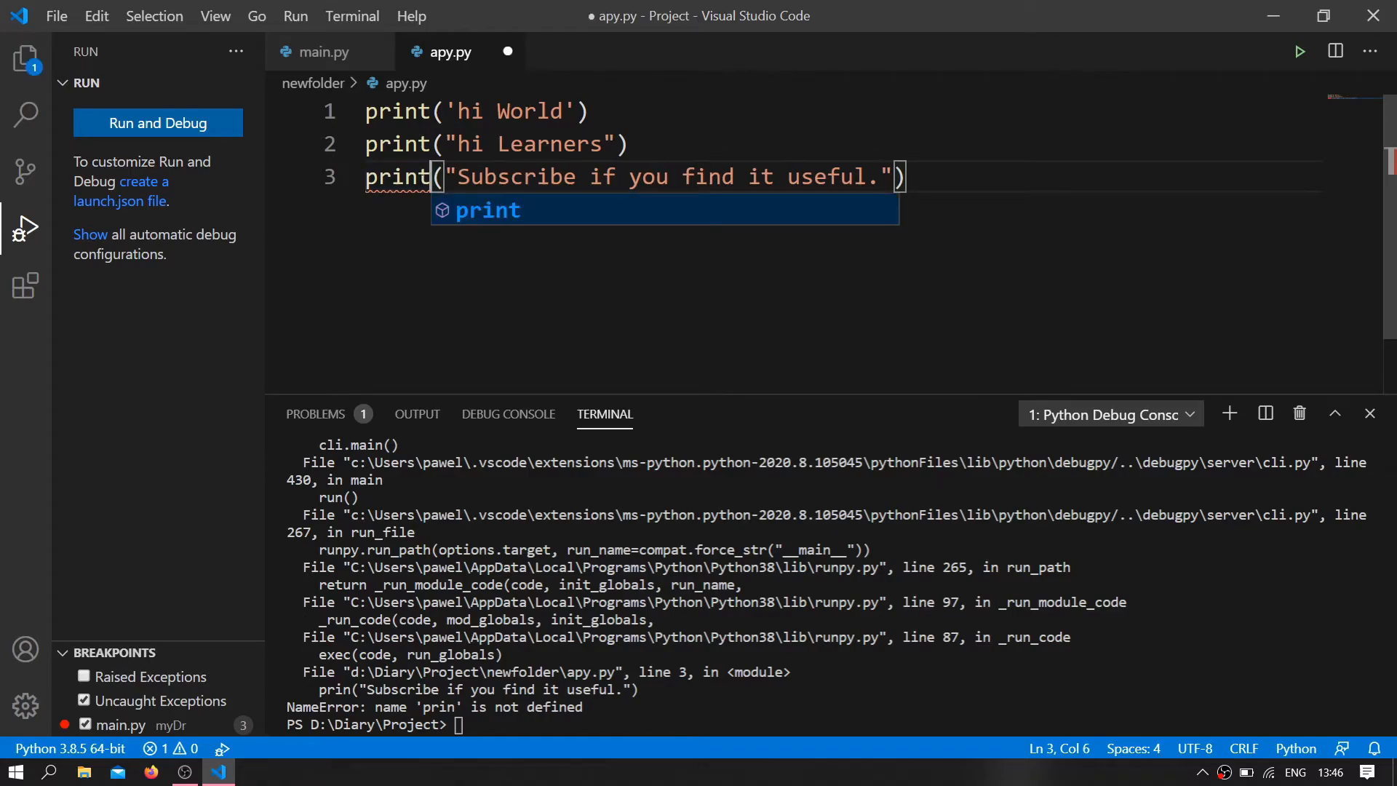
pyautogui.hotkey('ctrl', 's')
pyautogui.hotkey('ctrl', 'j')
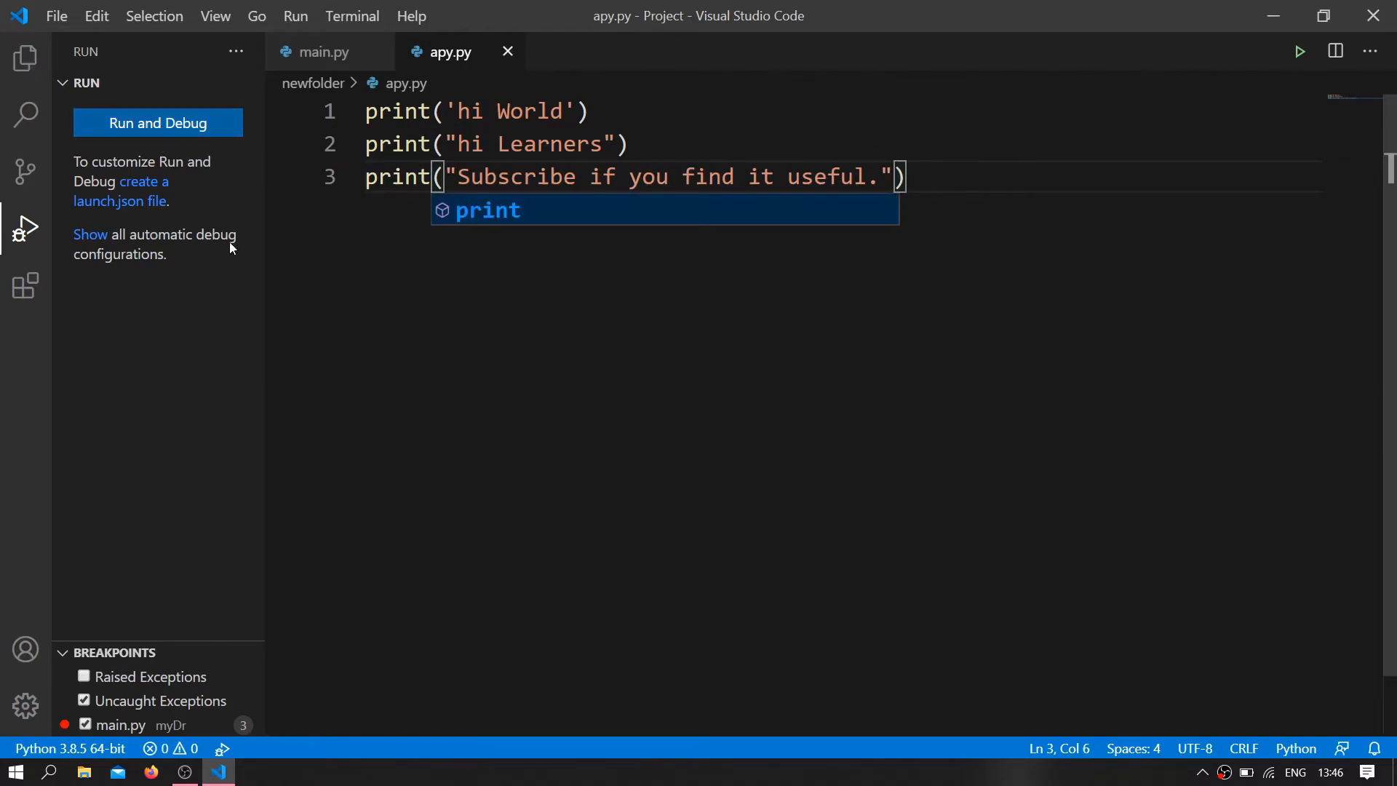
# - Debug the corrected apy.py with the Python File configuration and enlarge the terminal output area
pyautogui.click(195, 129)
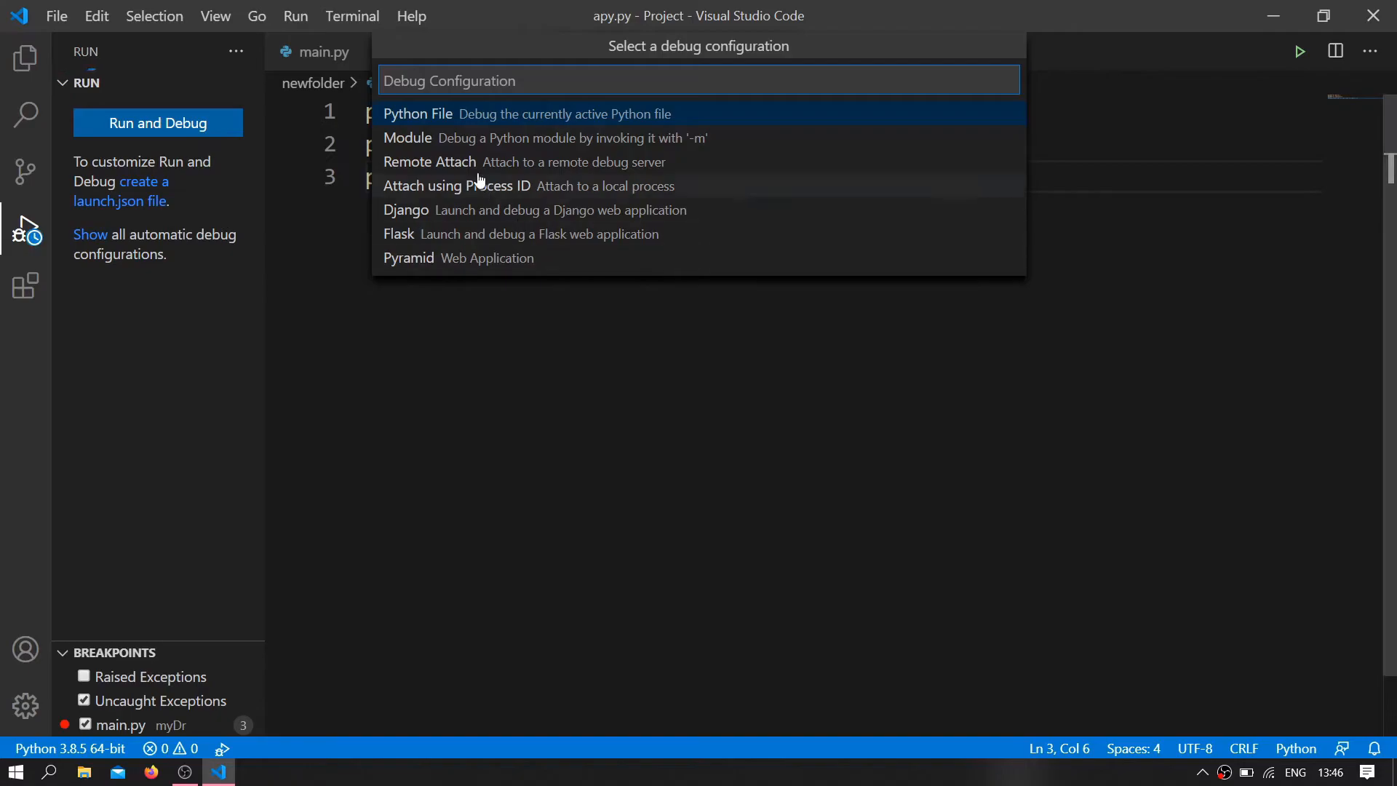
pyautogui.click(452, 115)
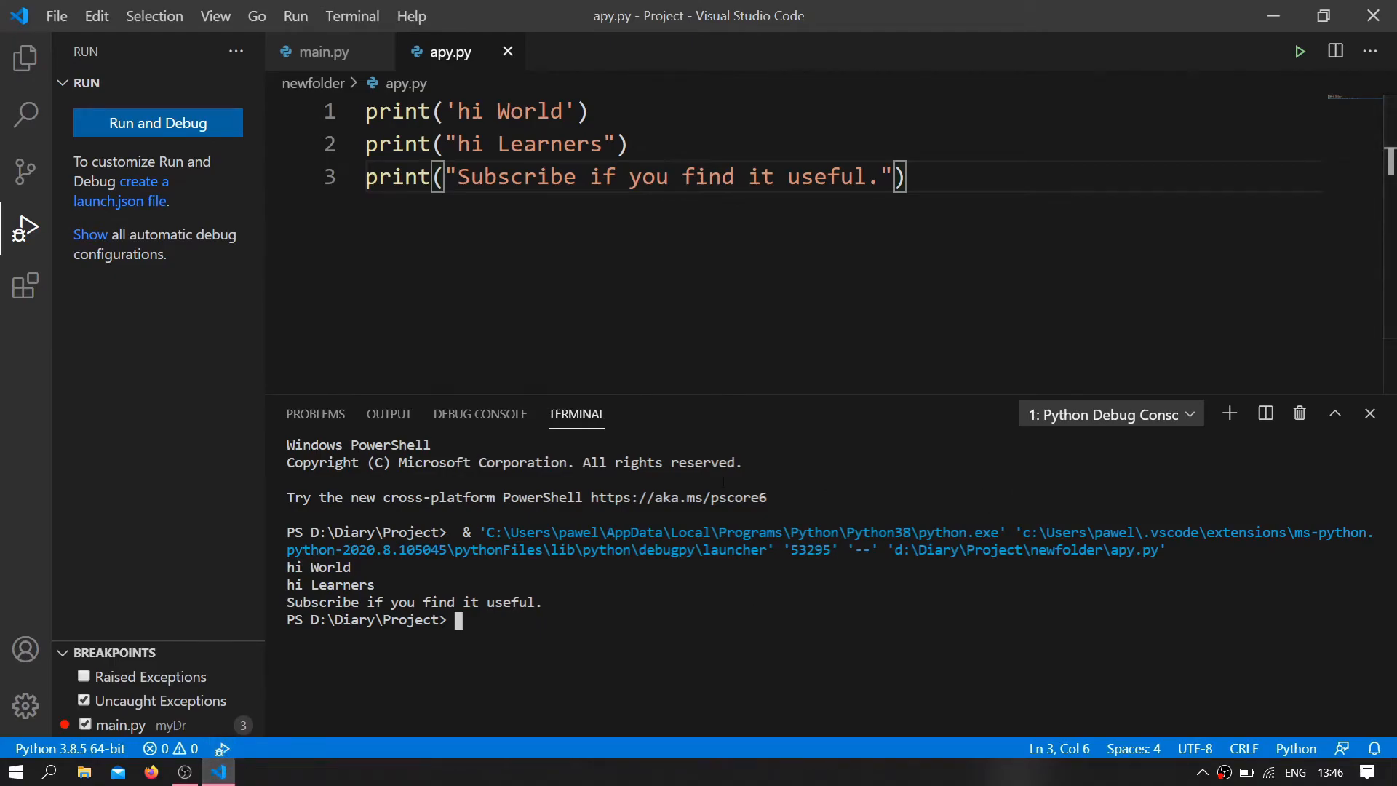
pyautogui.moveTo(633, 395); pyautogui.dragTo(622, 306)
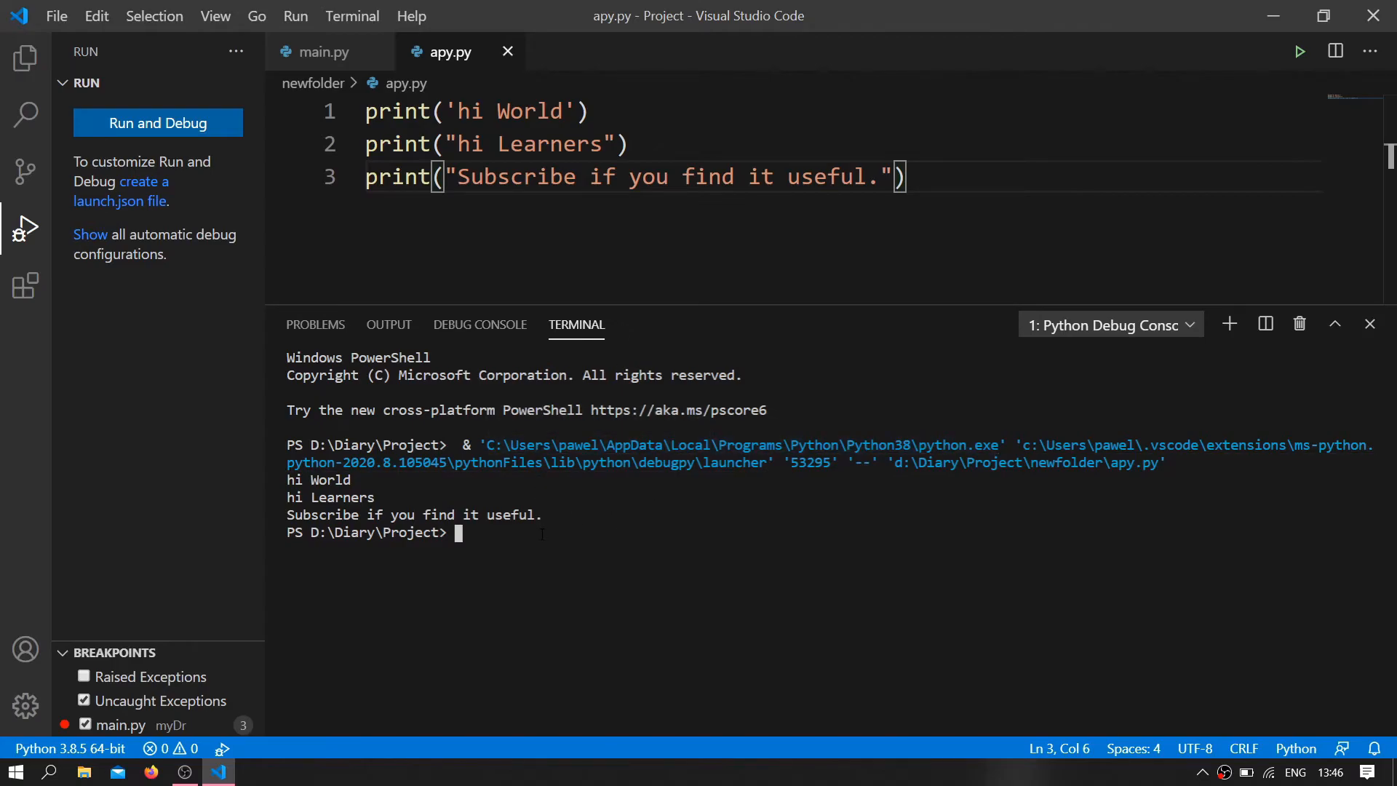
# - Open a new PowerShell terminal, look at the list of terminals, and split the new terminal in two
pyautogui.click(1230, 324)
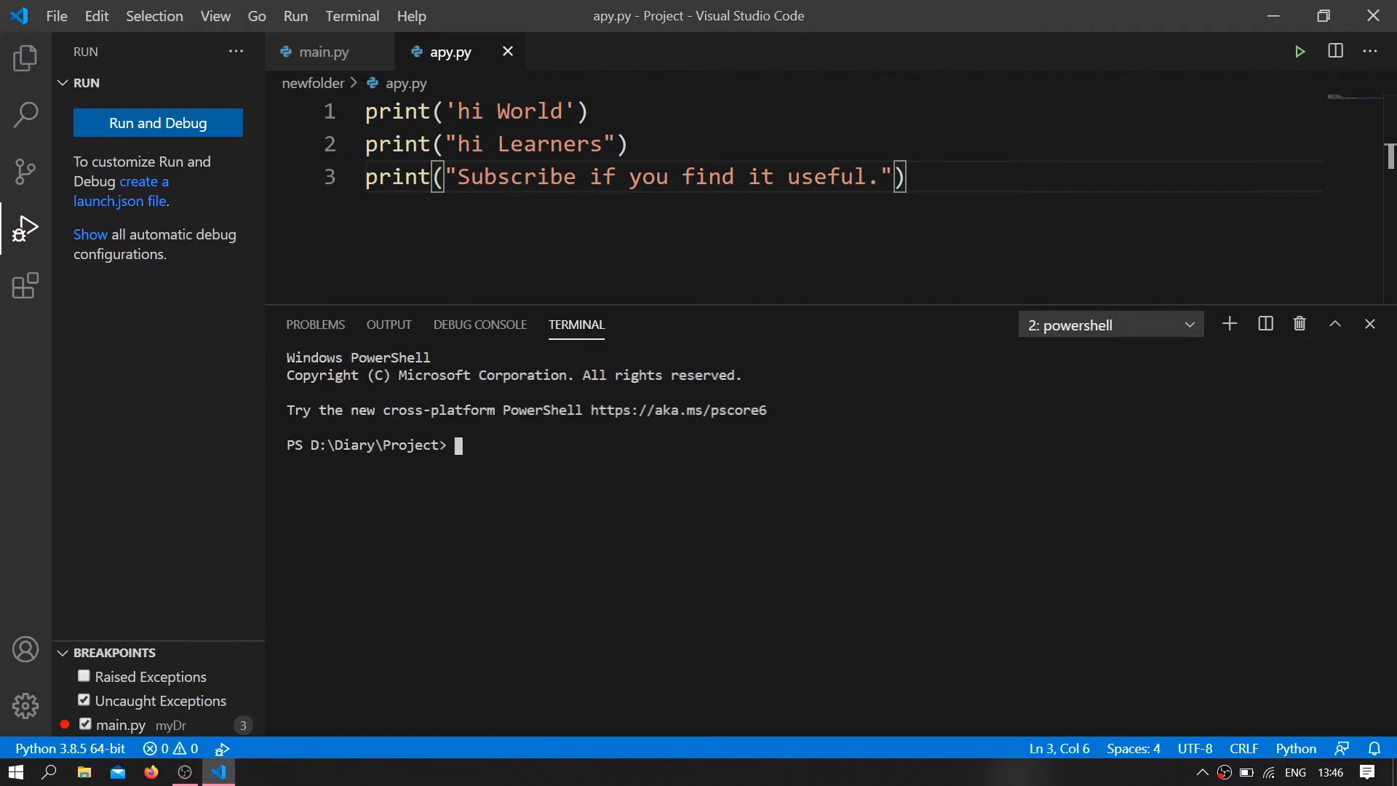
pyautogui.click(1138, 331)
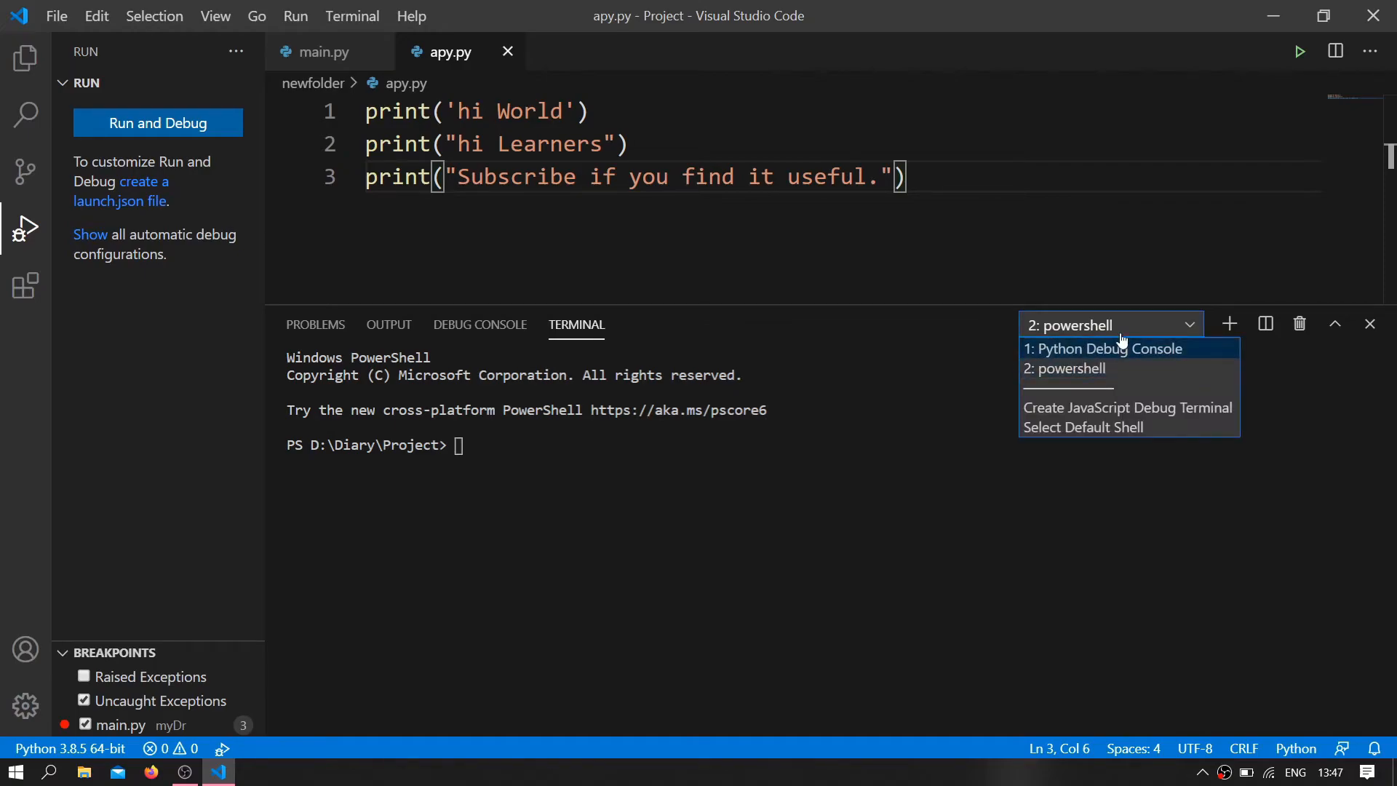
pyautogui.click(1297, 425)
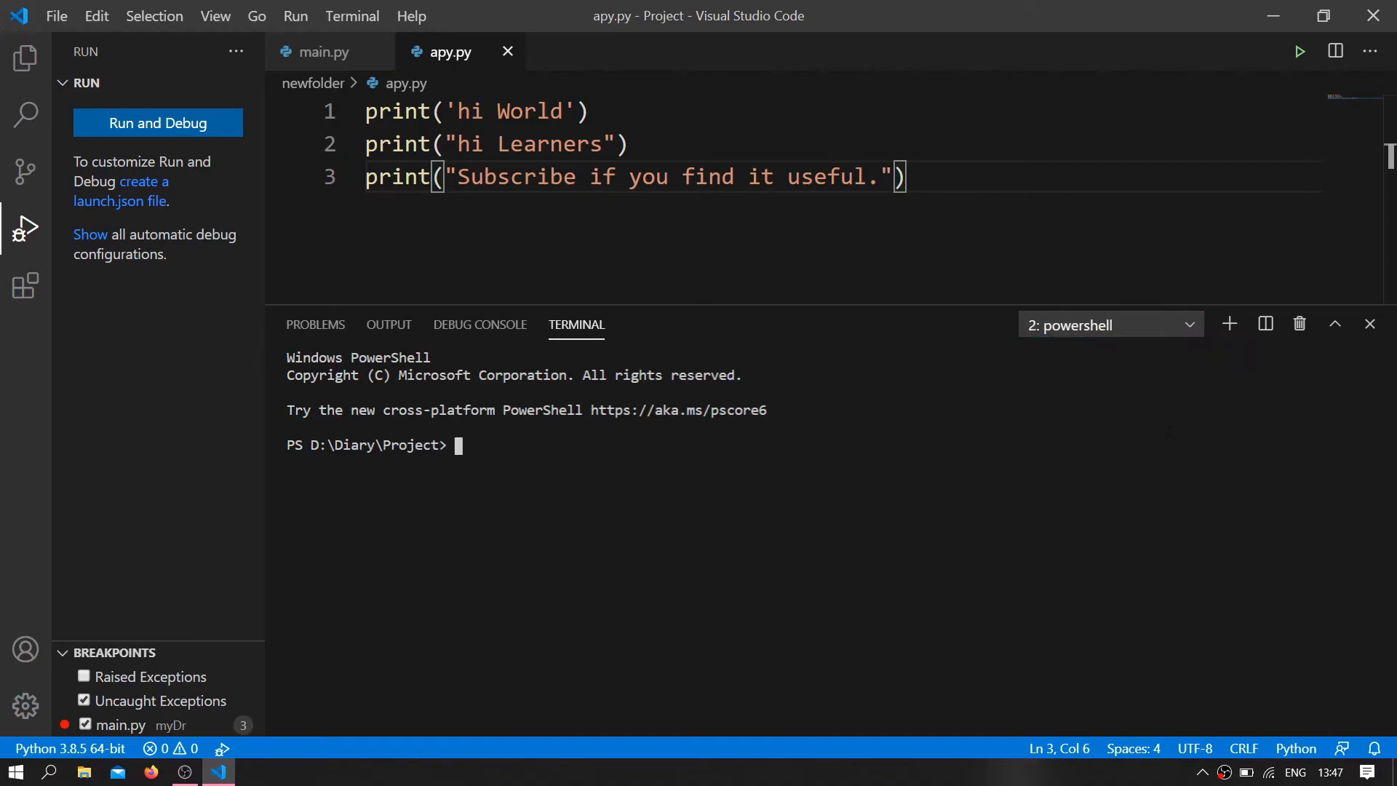
pyautogui.click(1265, 329)
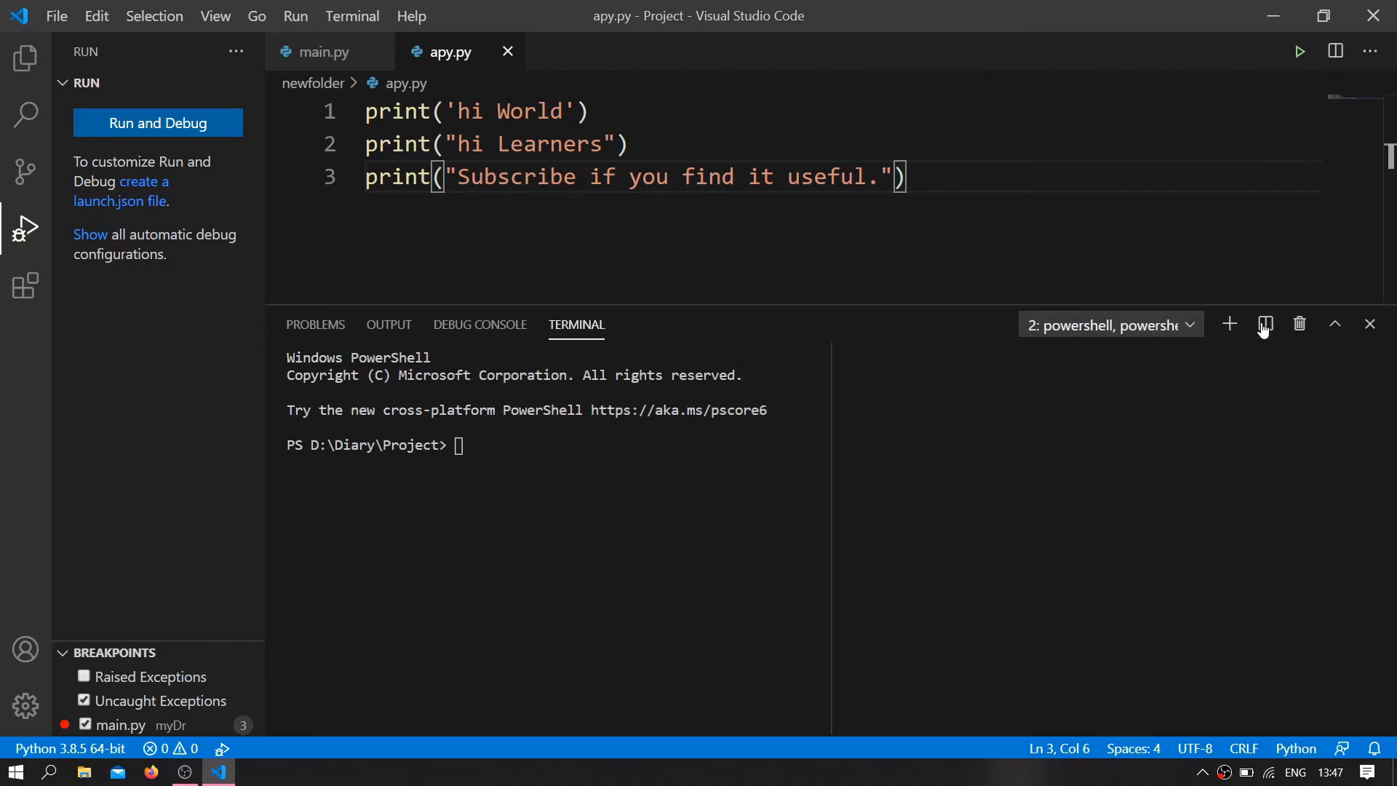
# - Switch to the Python Debug Console terminal and back to the split PowerShell terminal
pyautogui.click(1165, 335)
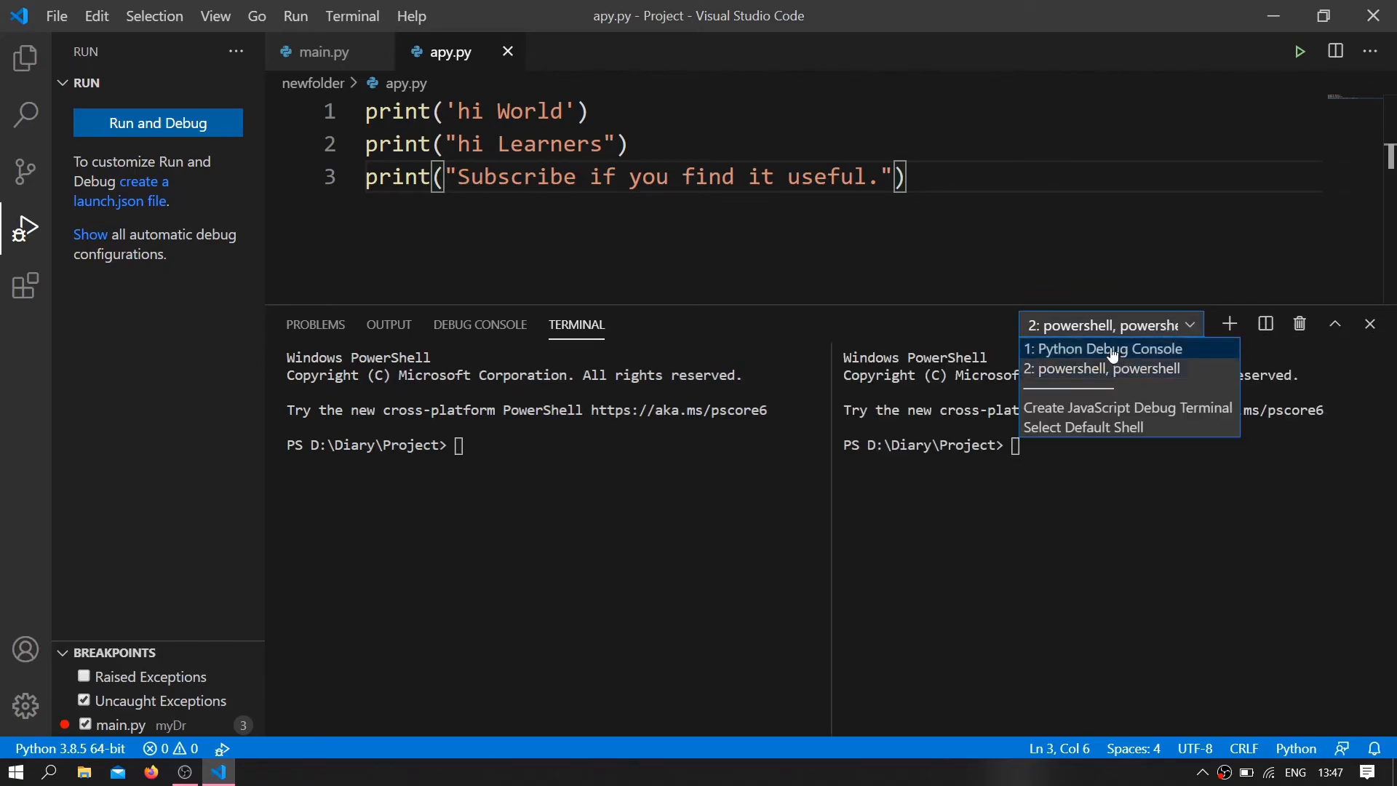
pyautogui.click(1165, 349)
pyautogui.click(1119, 339)
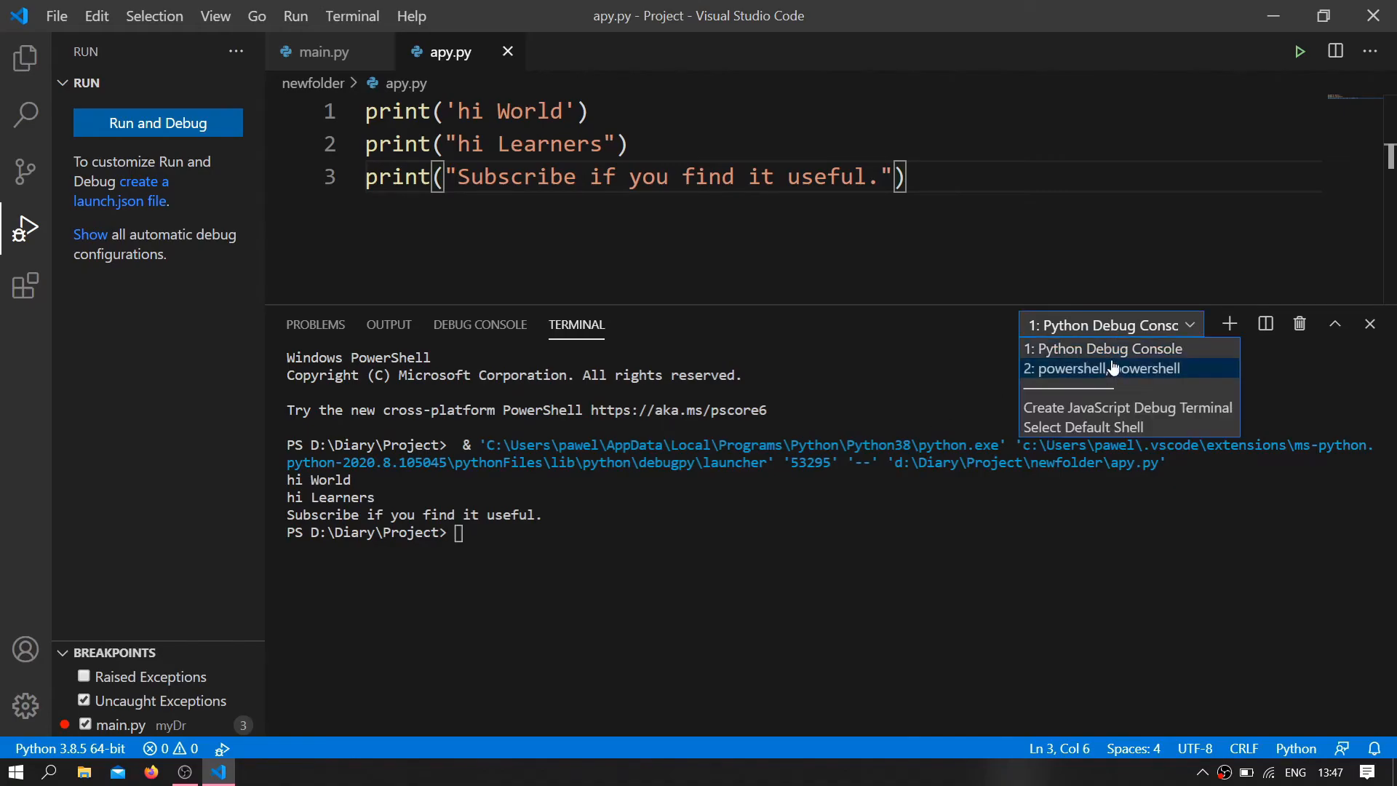
pyautogui.click(1112, 370)
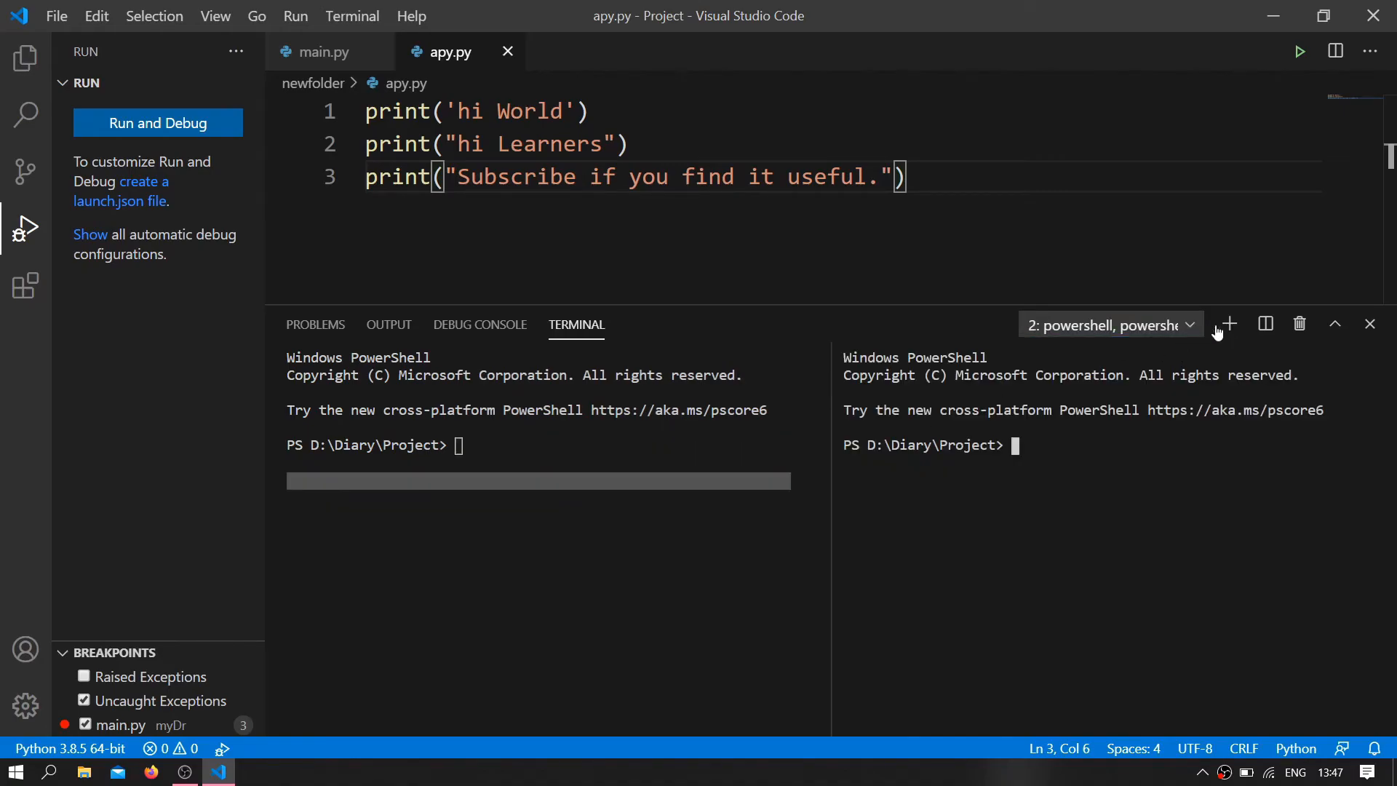
# - Switch to the Python Debug Console terminal, split it in two, and check the list of terminals
pyautogui.click(1155, 327)
pyautogui.click(1140, 342)
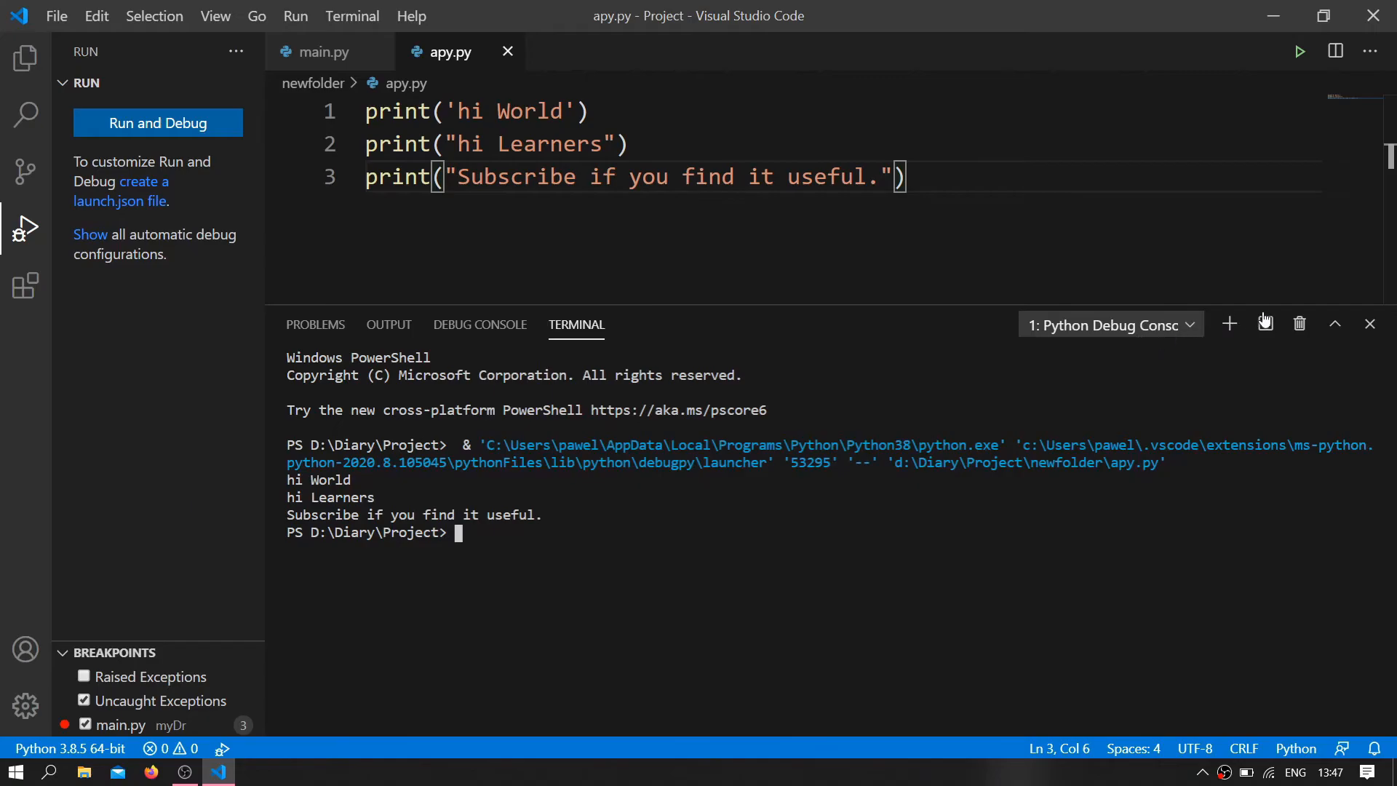
pyautogui.click(1266, 324)
pyautogui.click(1112, 329)
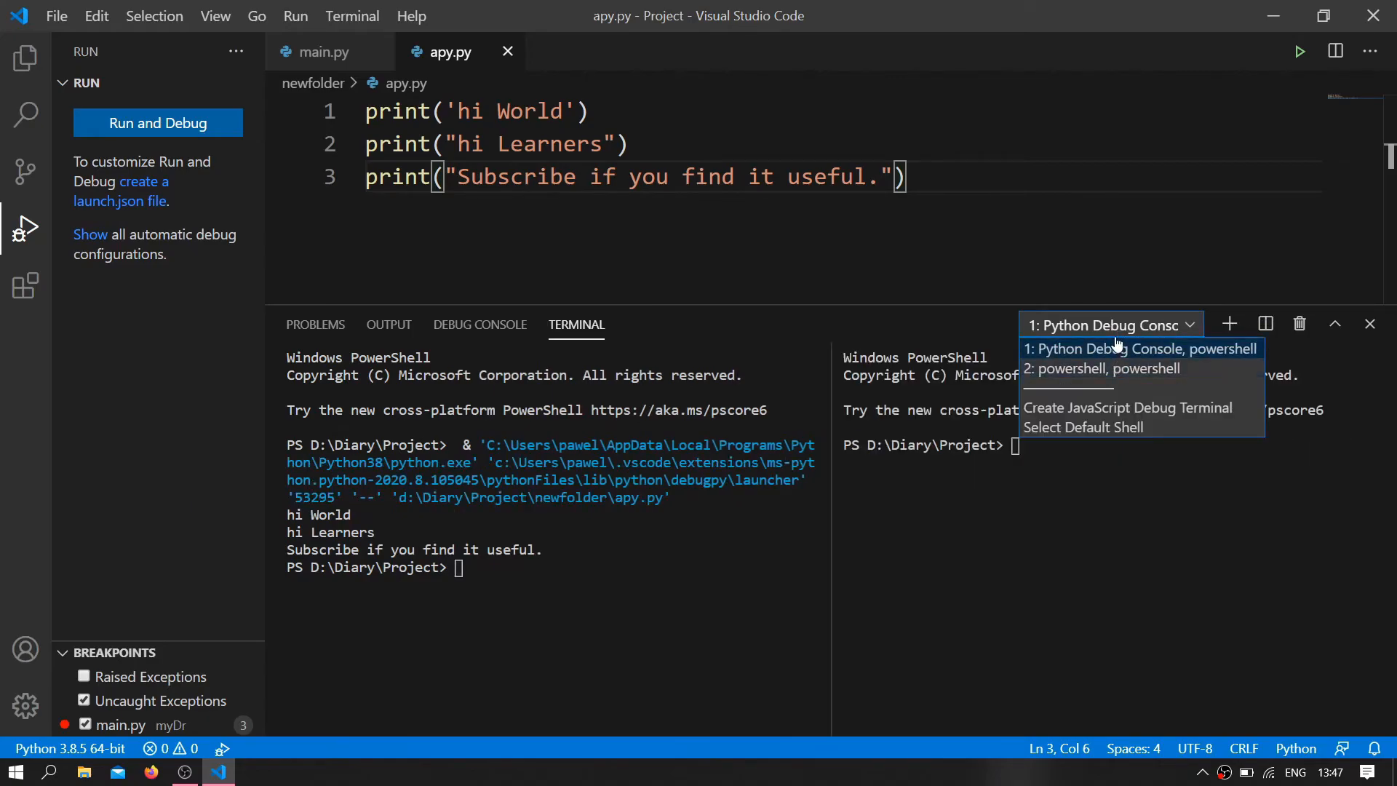
pyautogui.click(1218, 351)
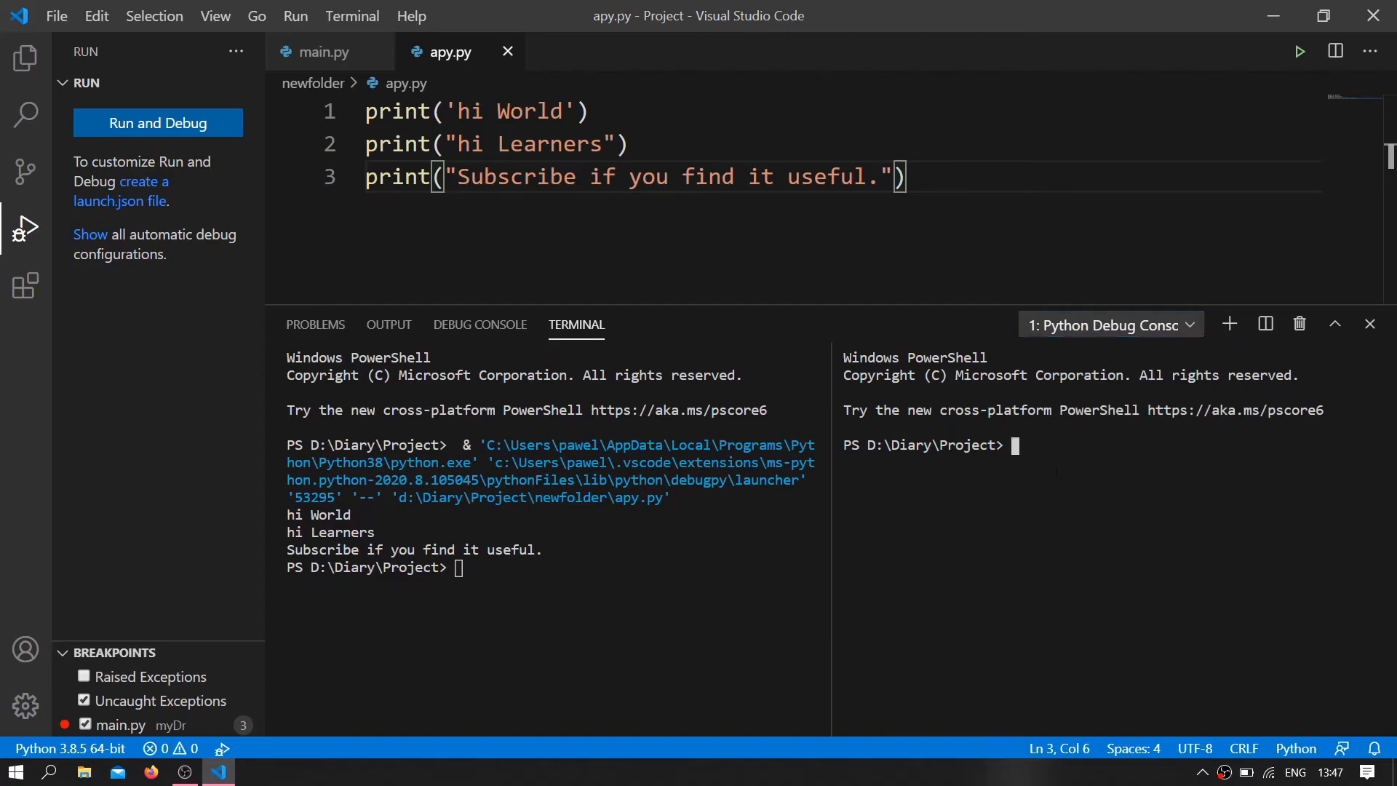
# - Start python in the first pane of the split terminal and run dir in the second pane
pyautogui.click(521, 576)
pyautogui.write('python')
pyautogui.press('Return')
pyautogui.click(1165, 526)
pyautogui.write('dir')
pyautogui.press('Return')
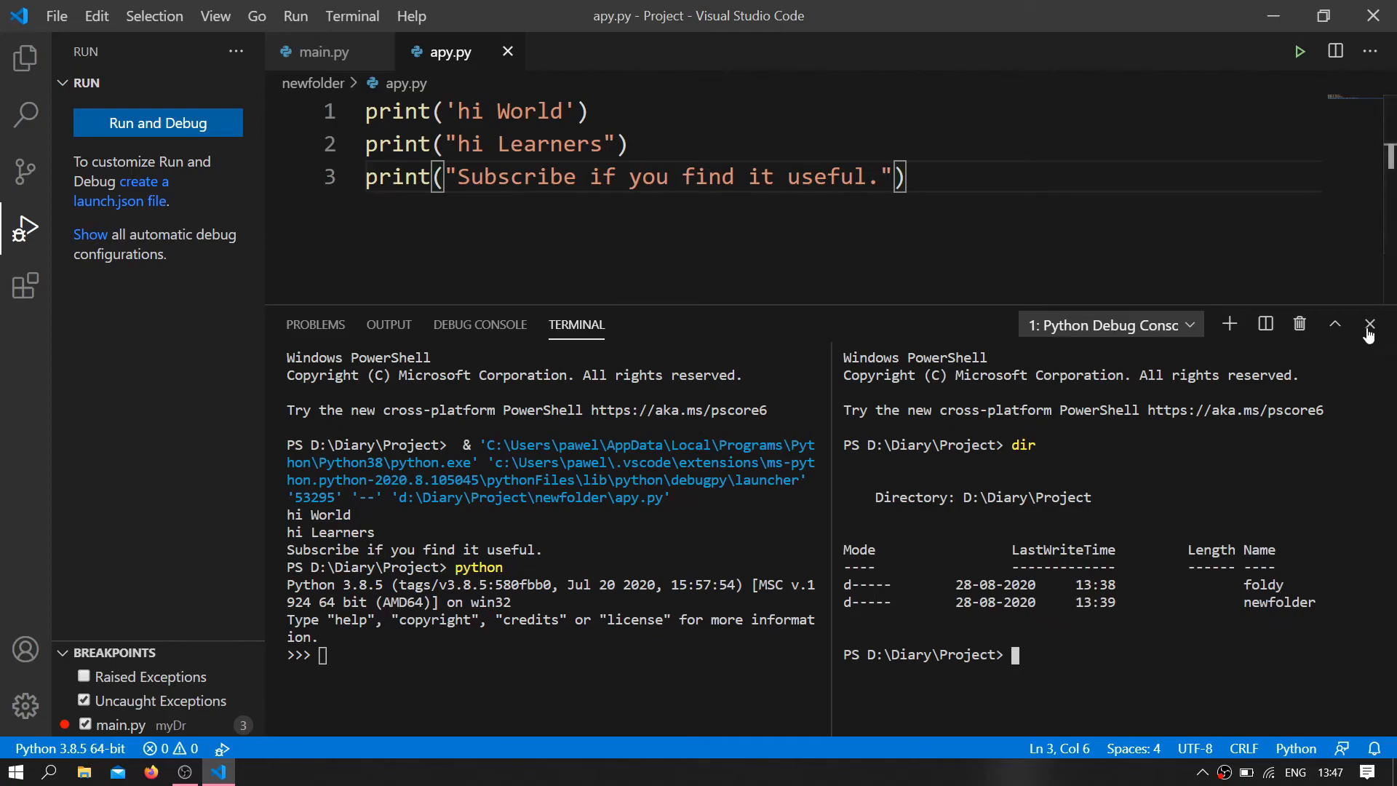
# - Kill the added PowerShell pane, the Python Debug Console terminal and one remaining PowerShell pane, and close the terminal area
pyautogui.click(1300, 327)
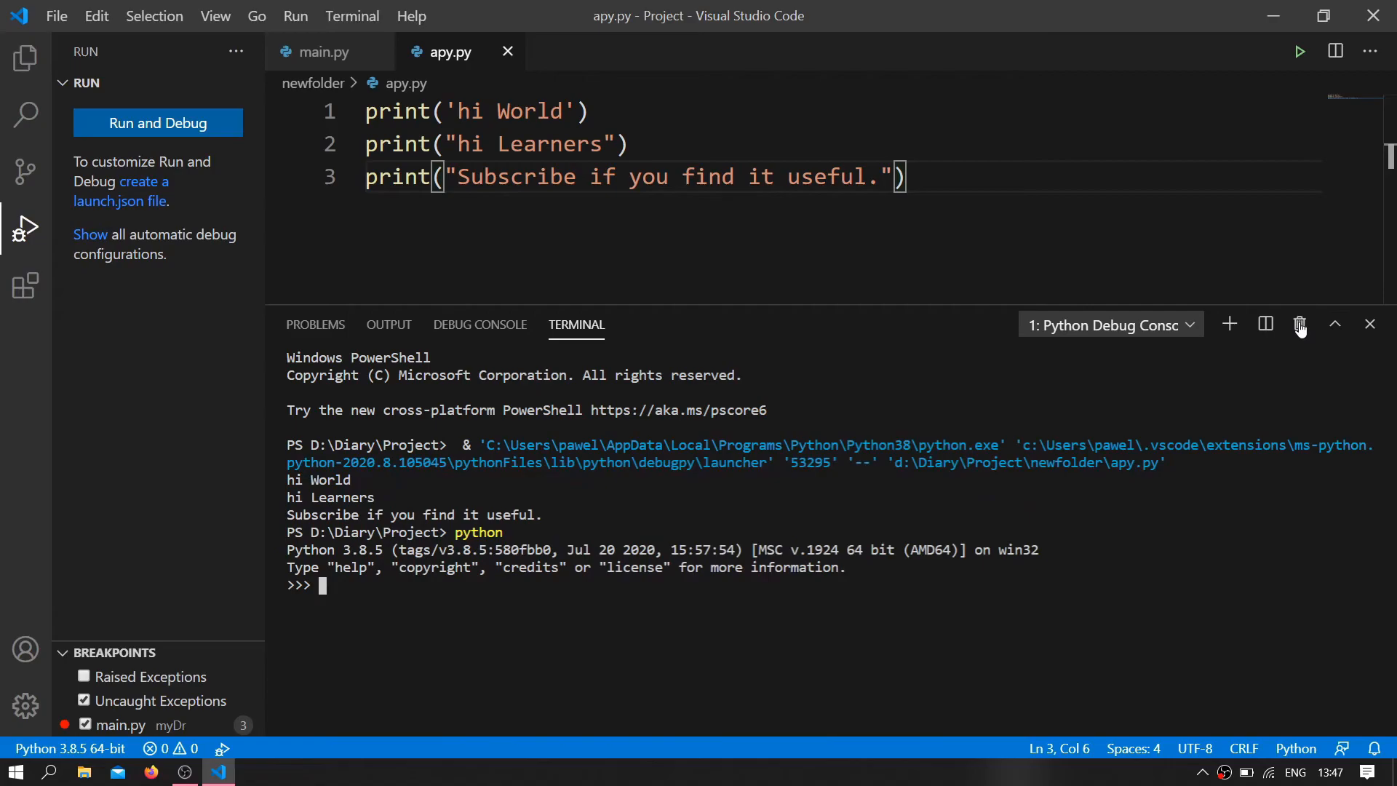
pyautogui.click(1301, 328)
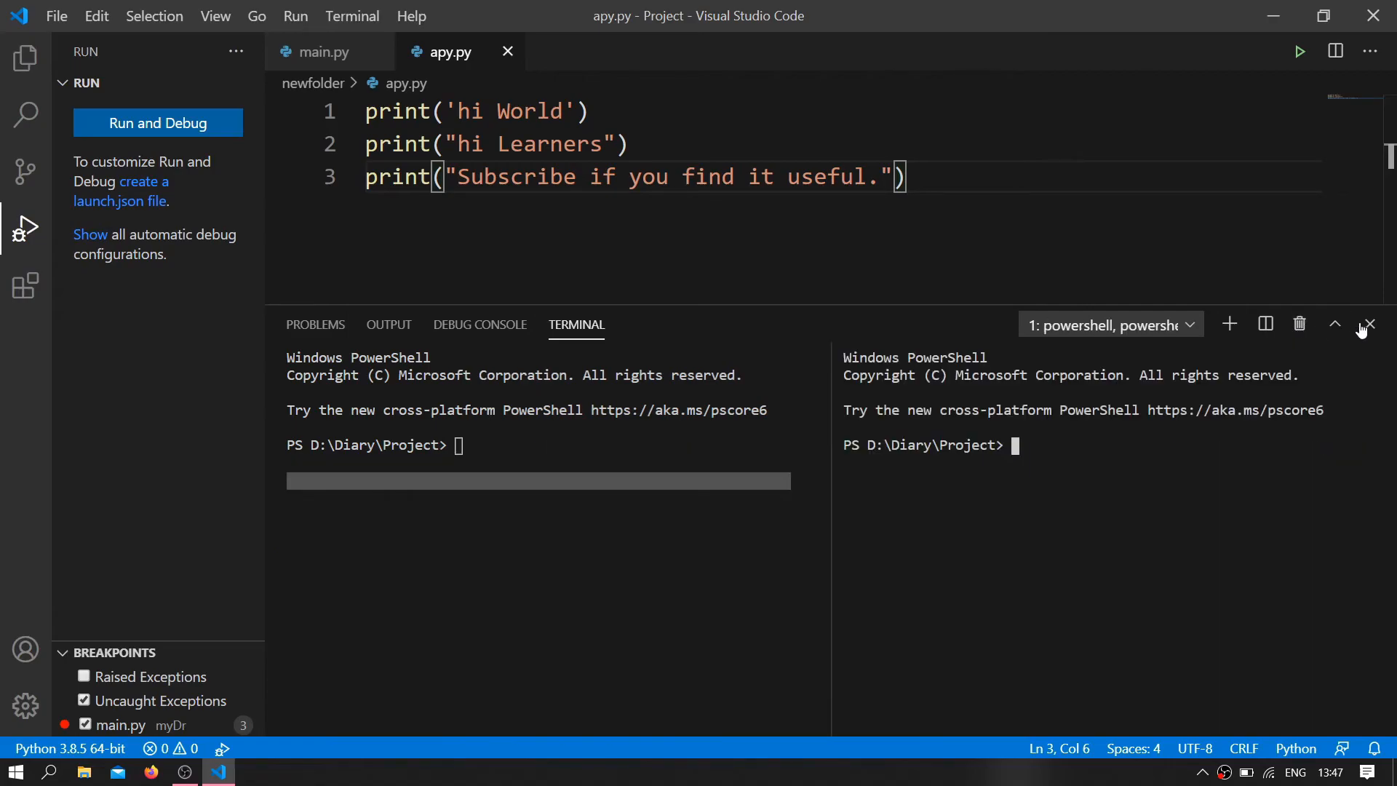
pyautogui.click(1300, 326)
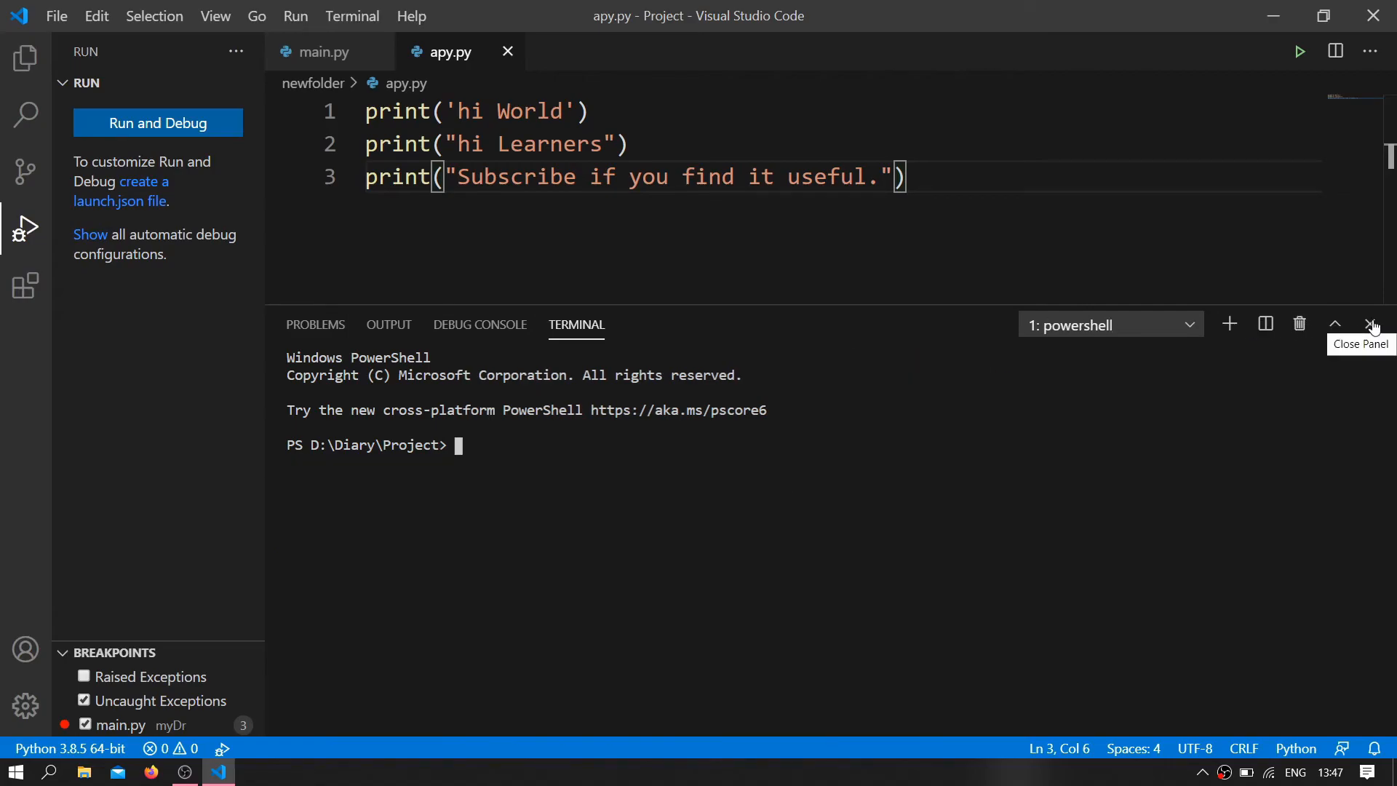
pyautogui.click(1371, 325)
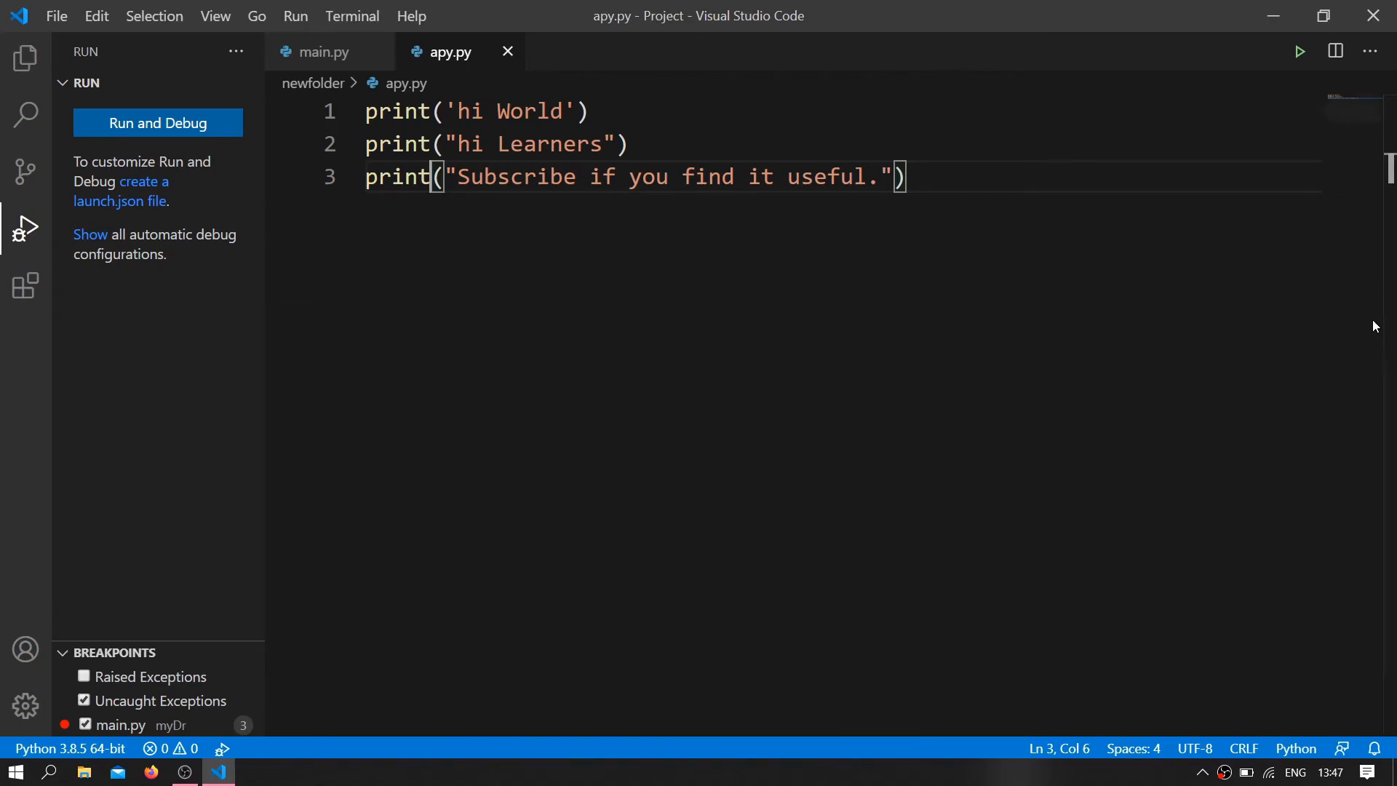
# - Split the apy.py editor, show main.py in the first editor group, and write print("hi") on its first line
pyautogui.click(1336, 51)
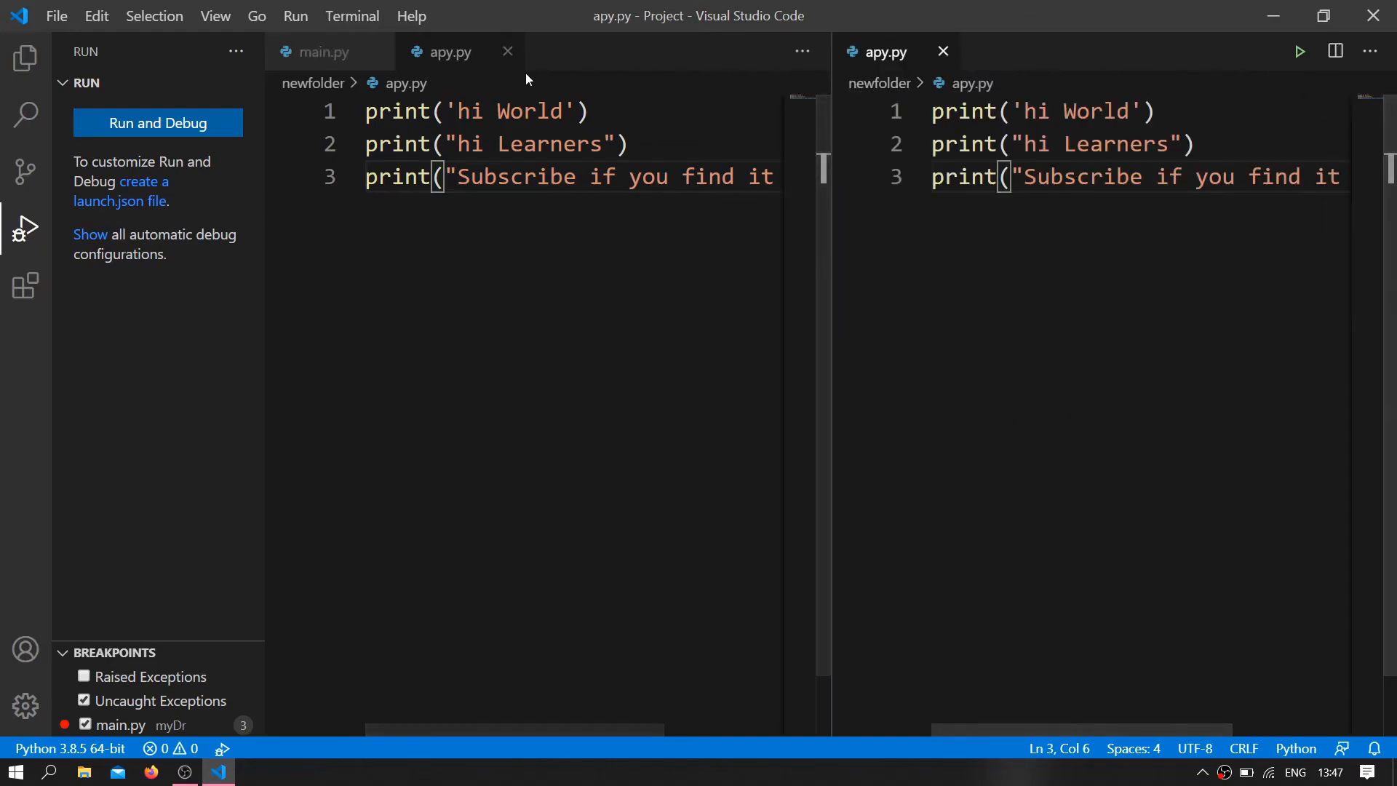
pyautogui.click(318, 54)
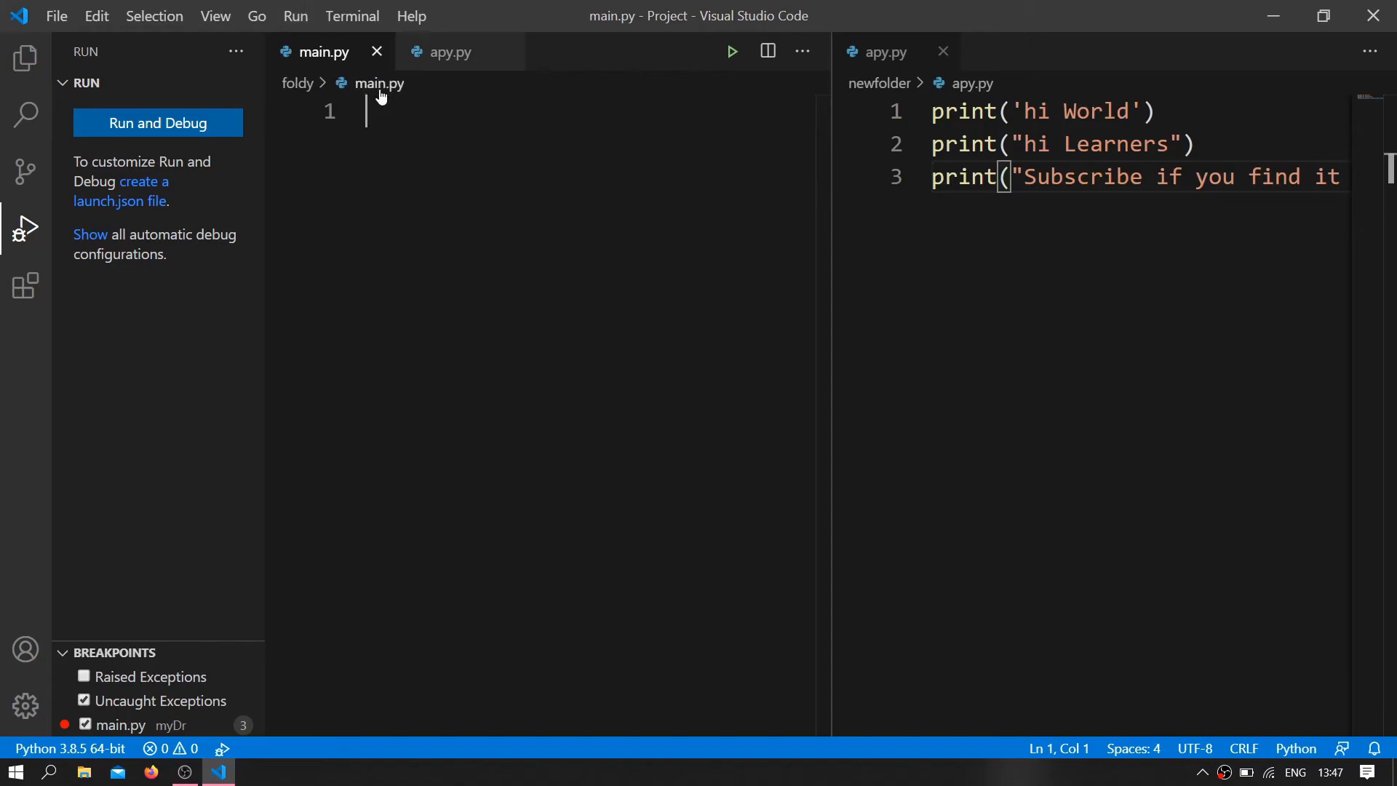
pyautogui.write('printj')
pyautogui.press('BackSpace')
pyautogui.write('(')
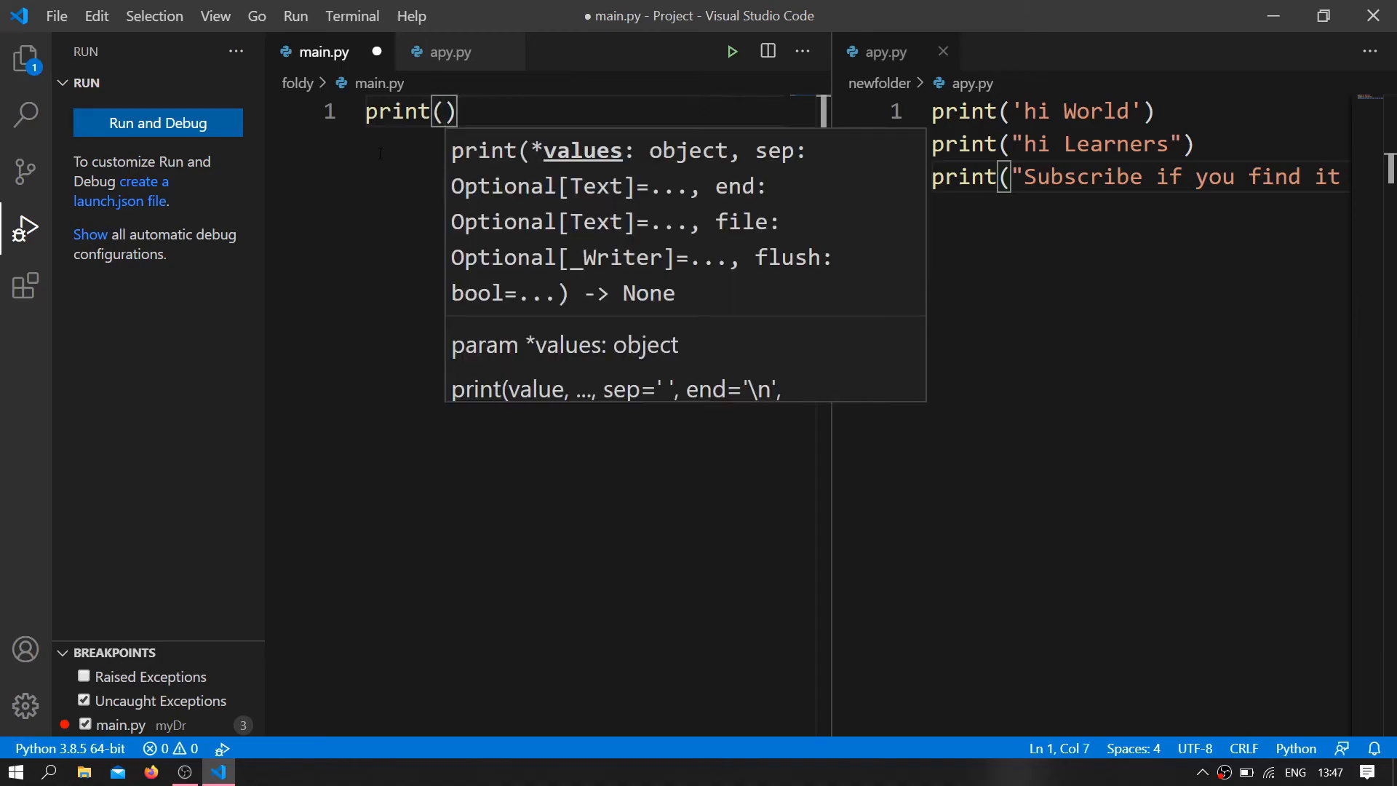
pyautogui.write('"hi')
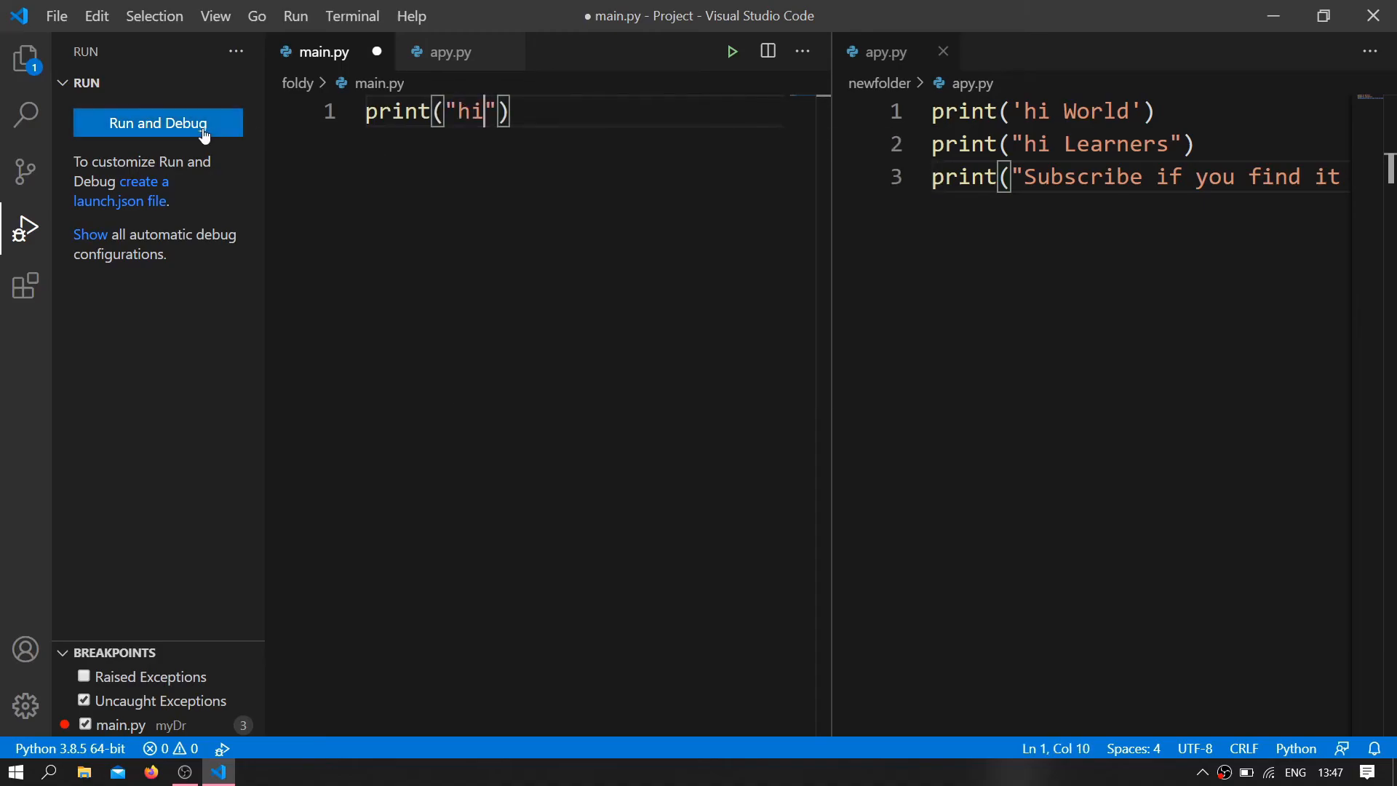
# - Split the second group's apy.py editor two more times and close two of the resulting apy.py editors
pyautogui.click(974, 324)
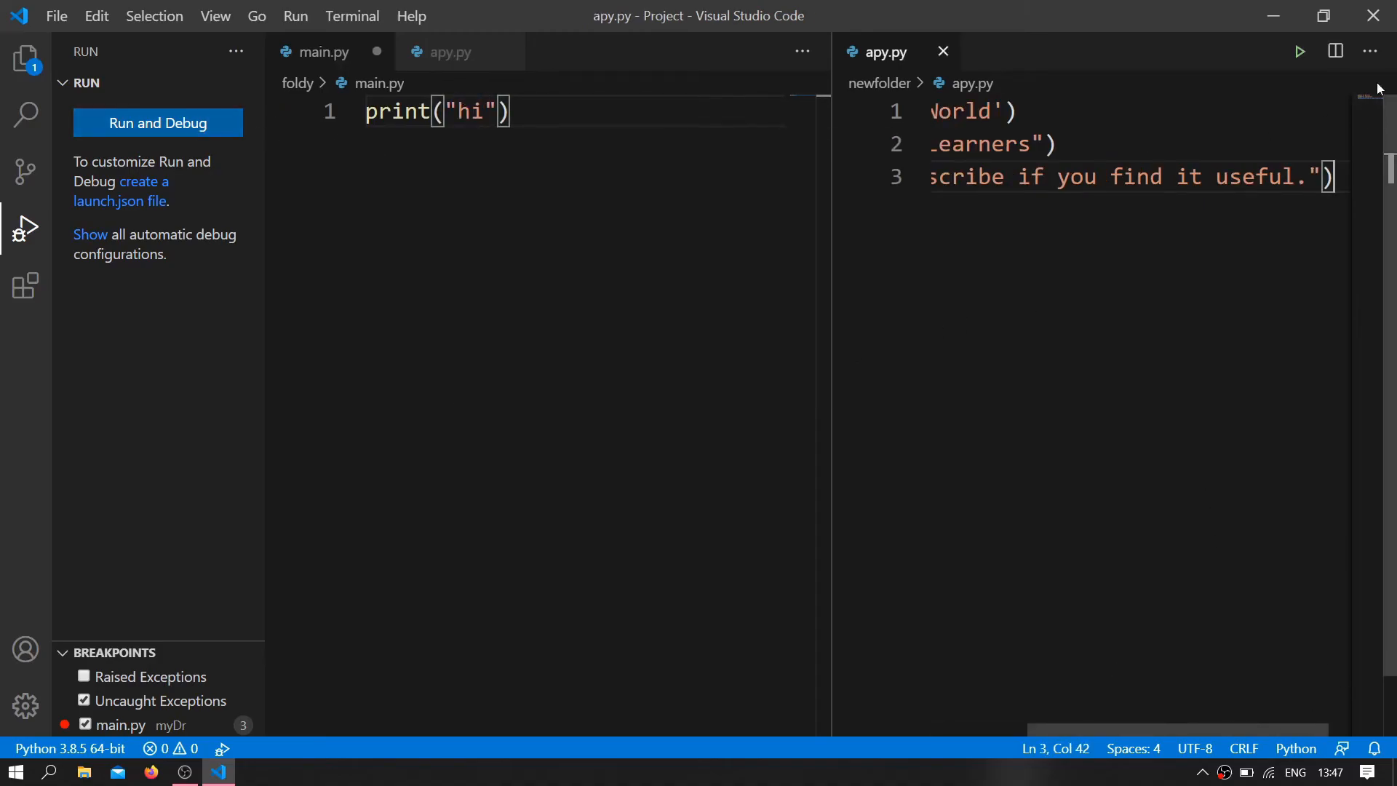
pyautogui.click(1336, 52)
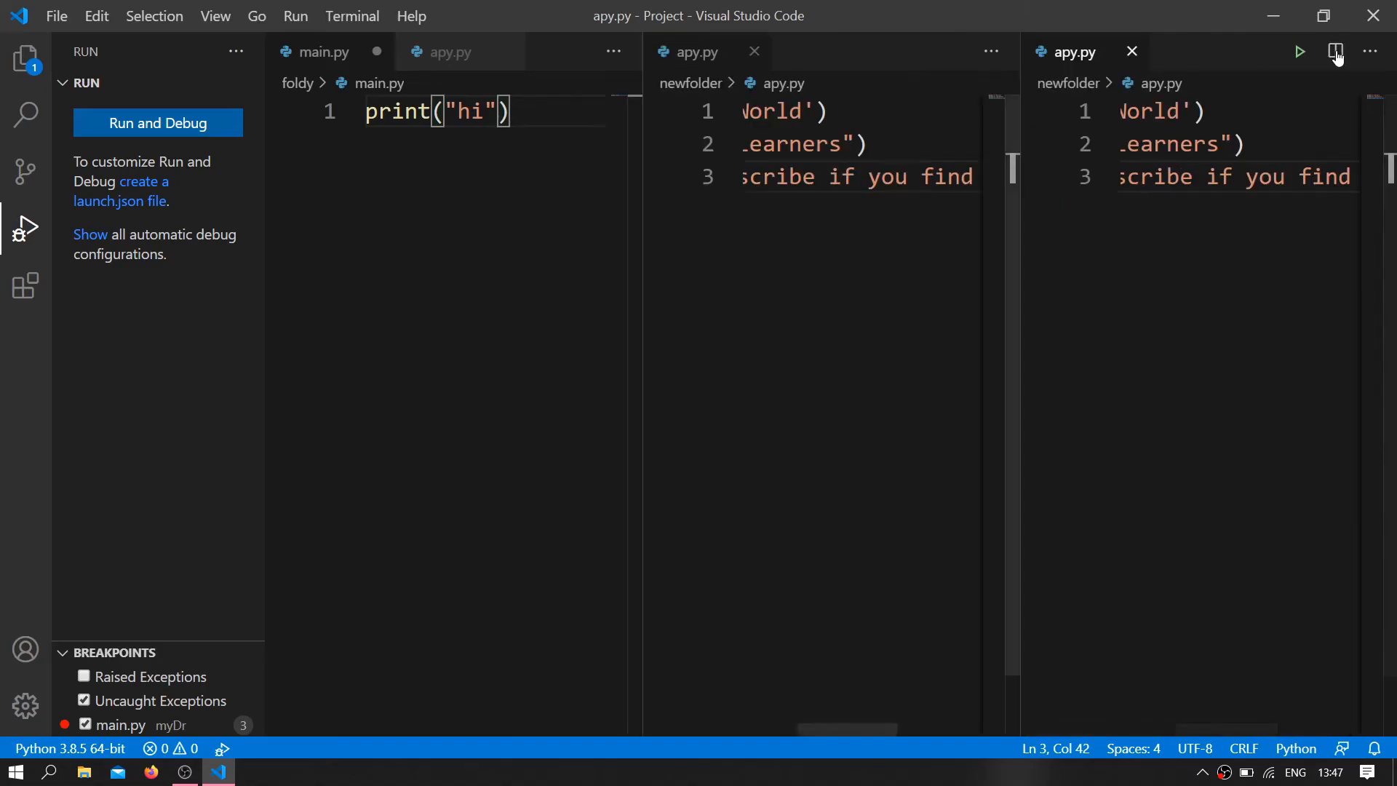
pyautogui.click(1336, 51)
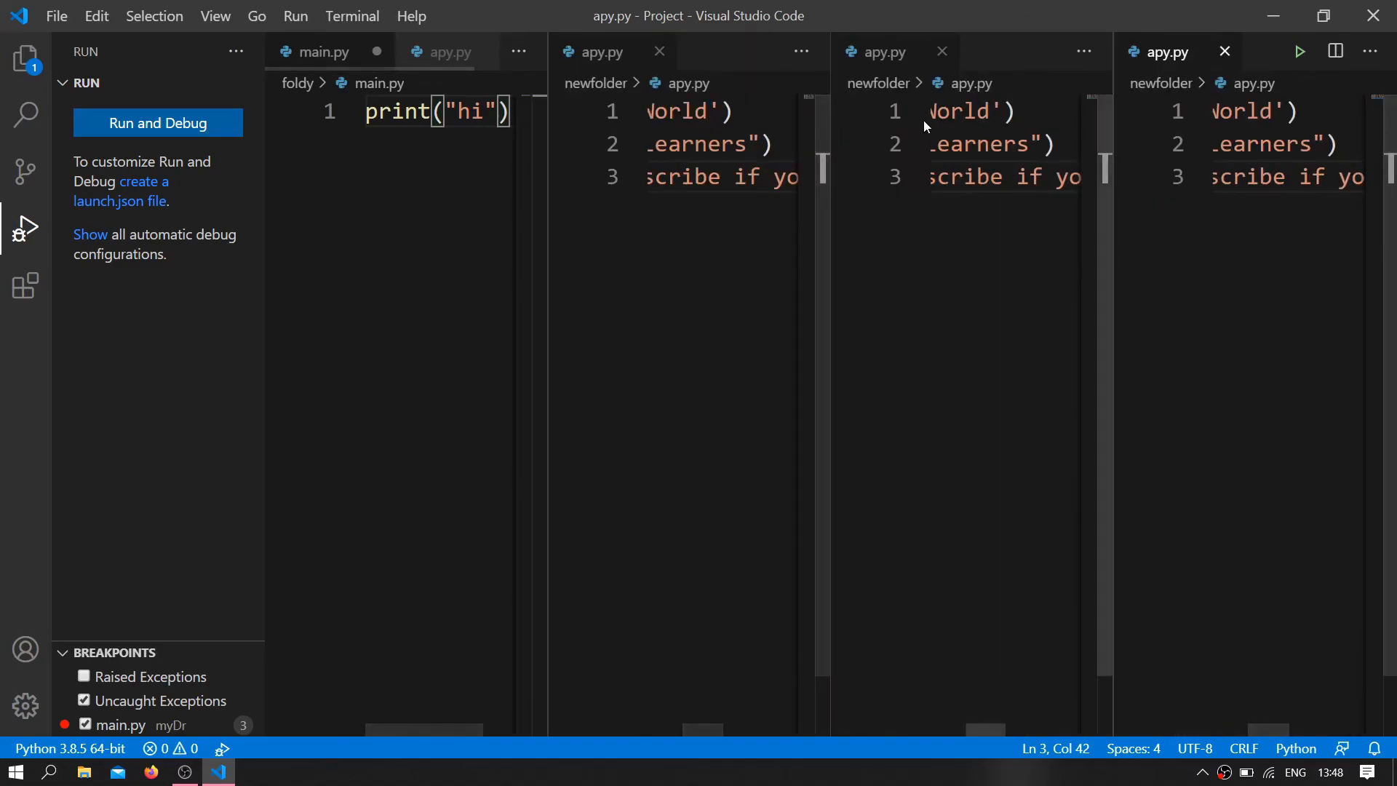
pyautogui.click(660, 52)
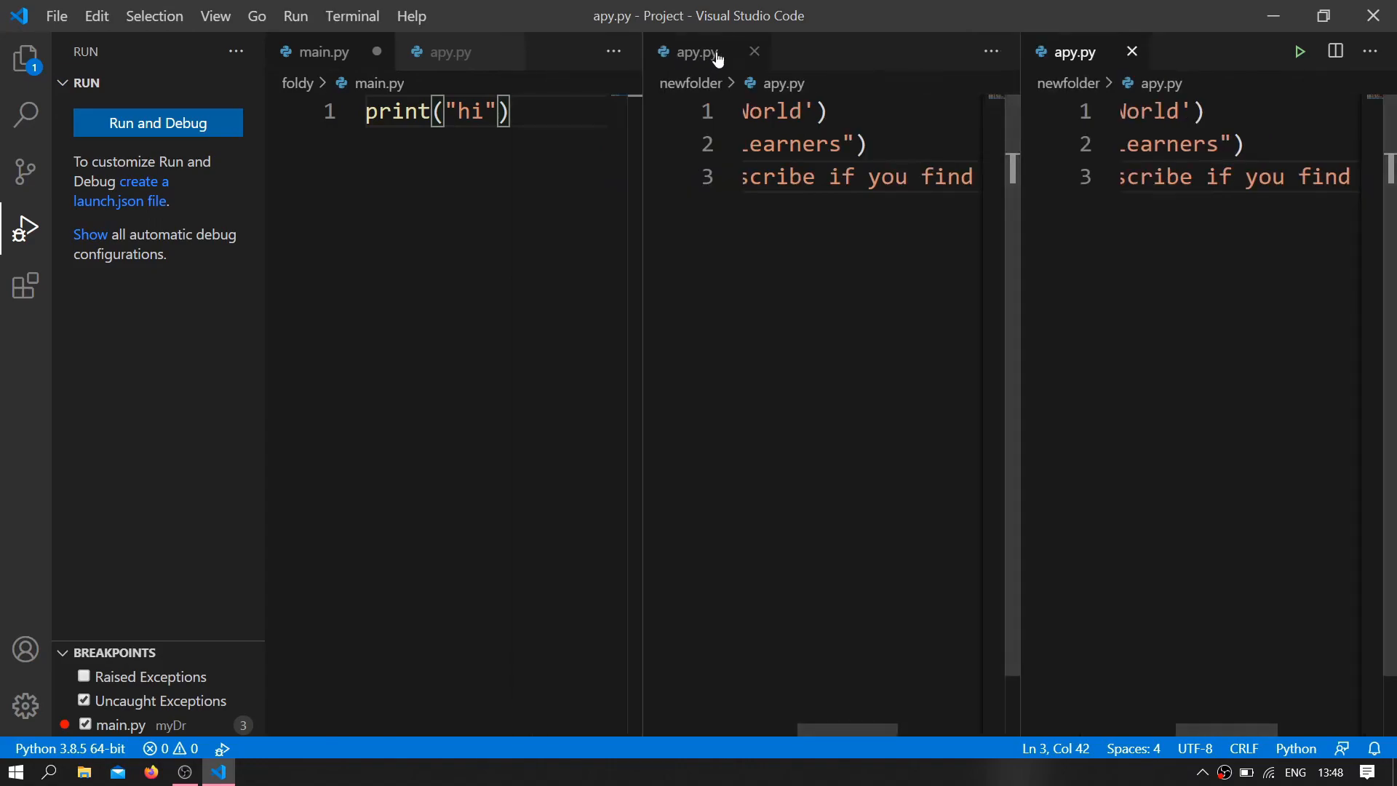
pyautogui.click(755, 51)
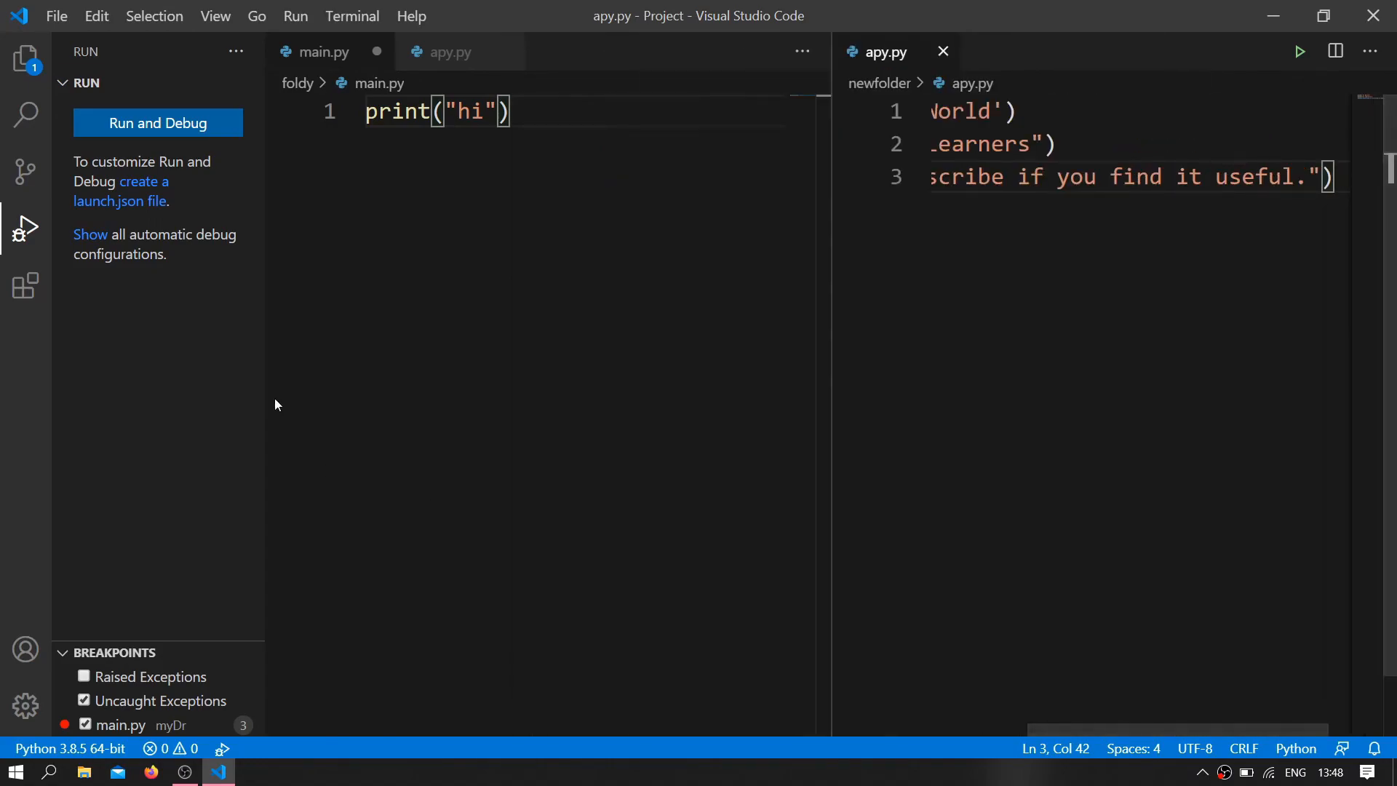
# - Show the extensions, look through the category and sorting filters, and sort the extensions by rating
pyautogui.click(26, 286)
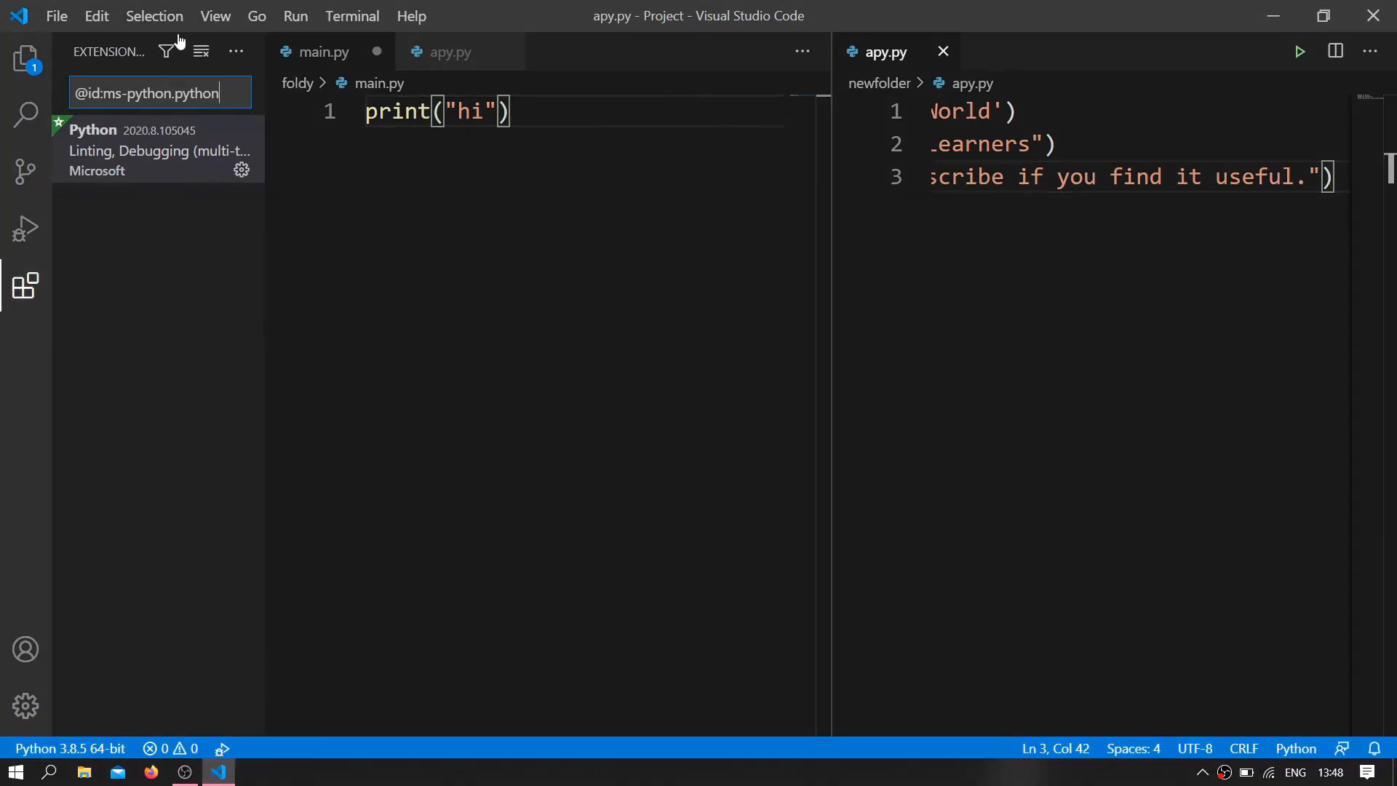
pyautogui.click(168, 51)
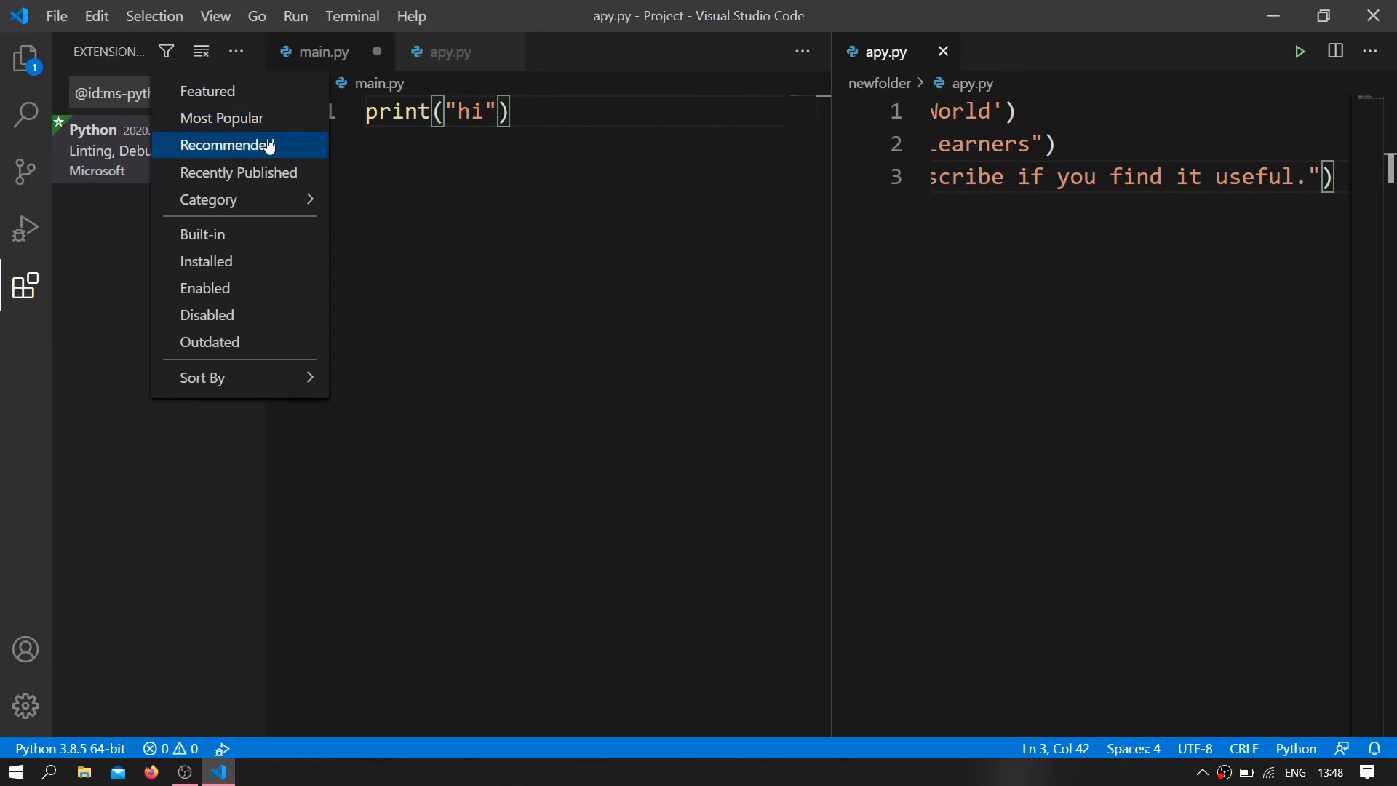
pyautogui.moveTo(282, 204)
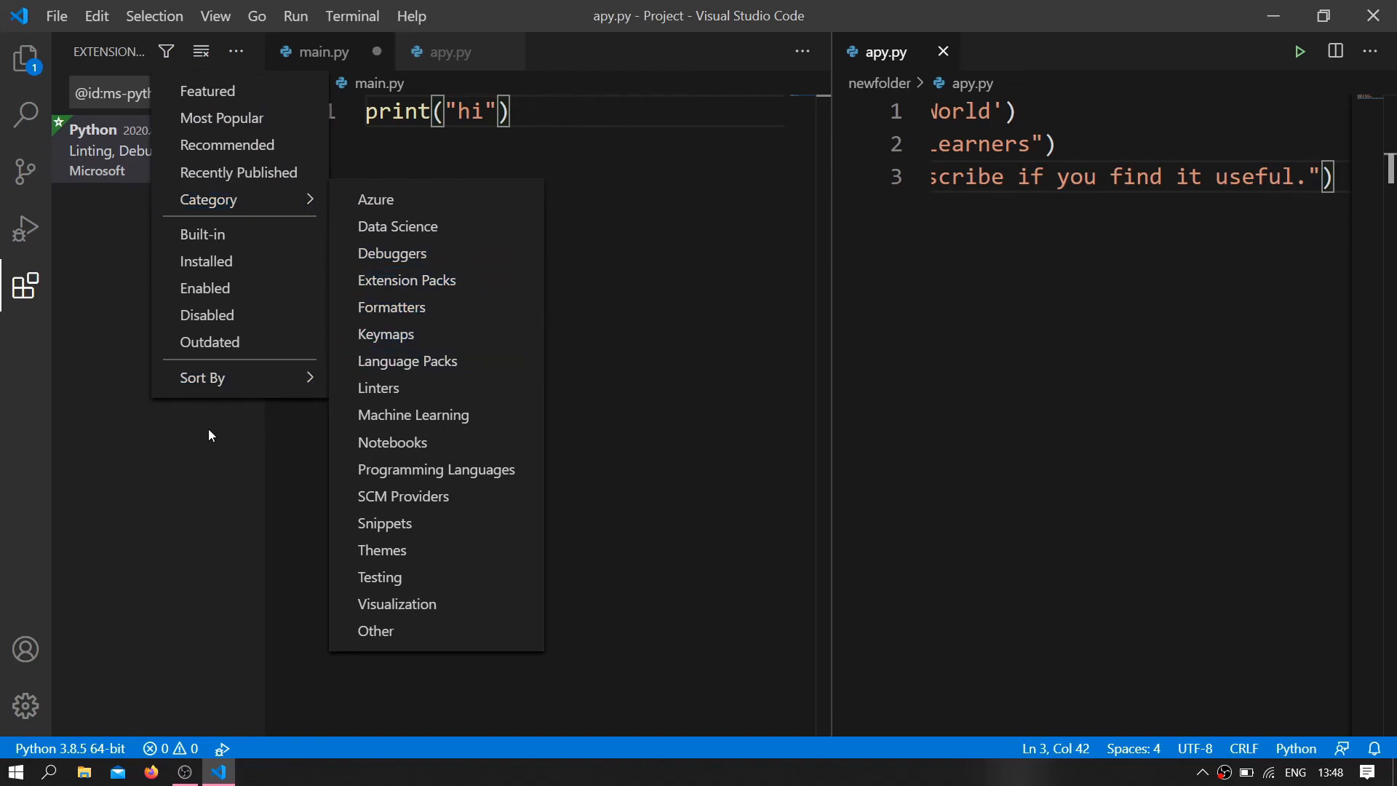
pyautogui.moveTo(229, 393)
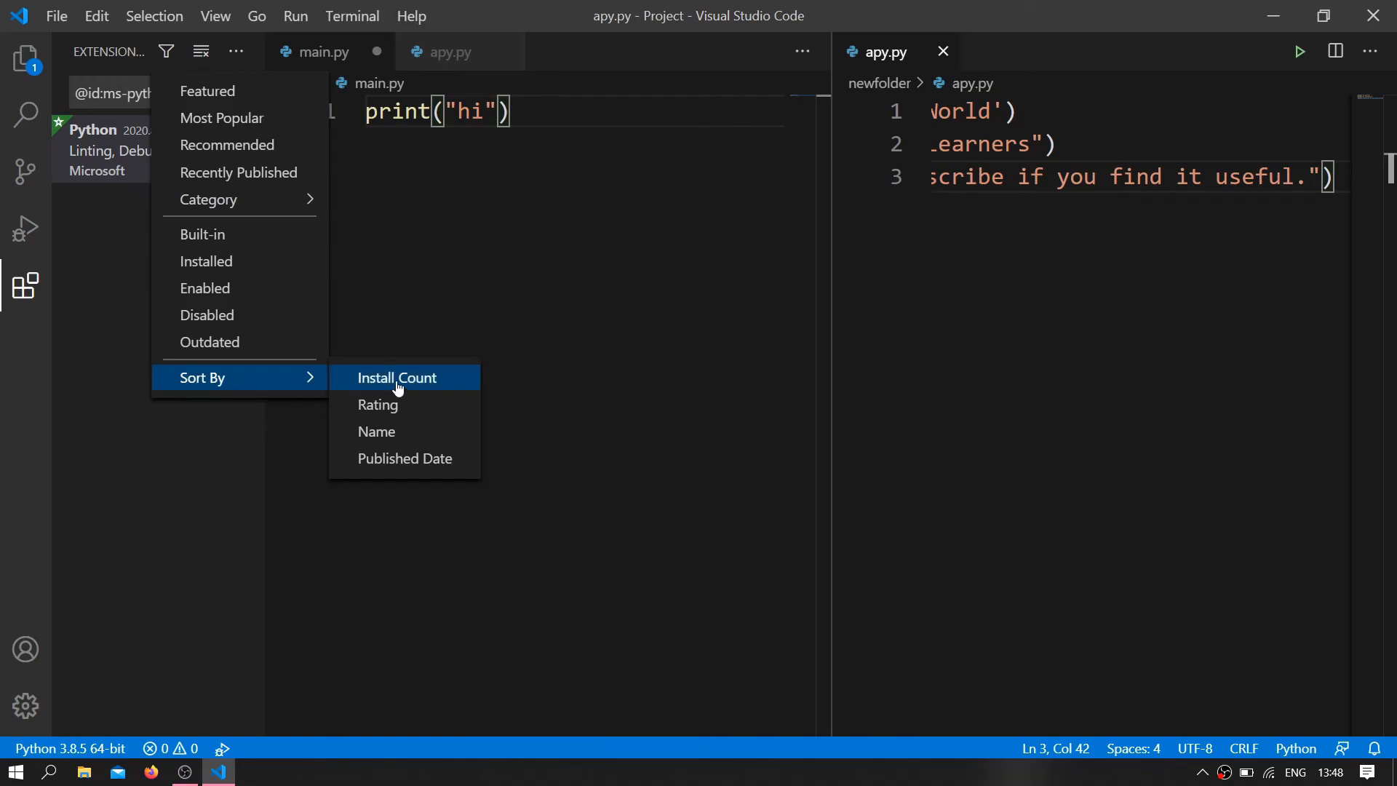
pyautogui.click(406, 409)
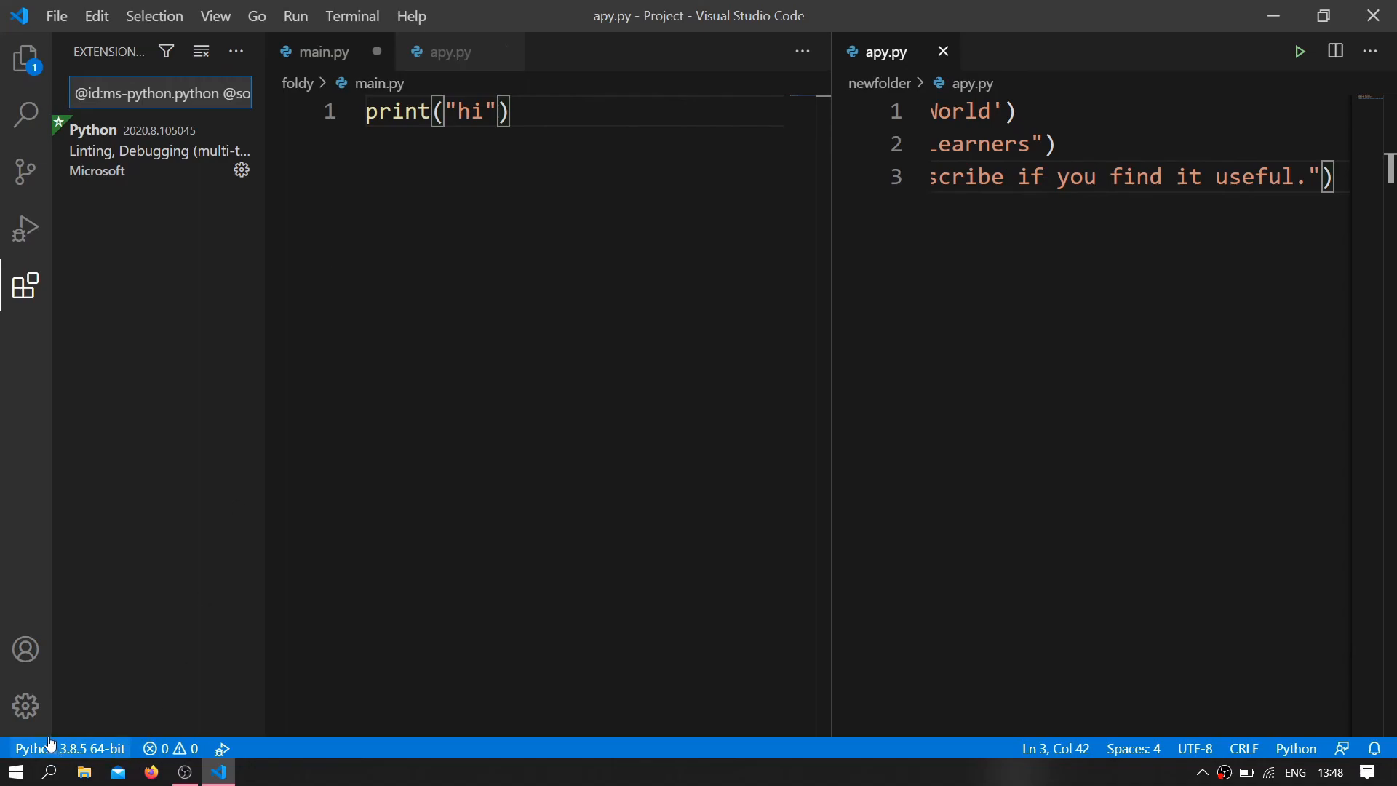
# - Open the keyboard shortcuts list, close apy.py in the first editor group, and close main.py without saving it
pyautogui.click(28, 712)
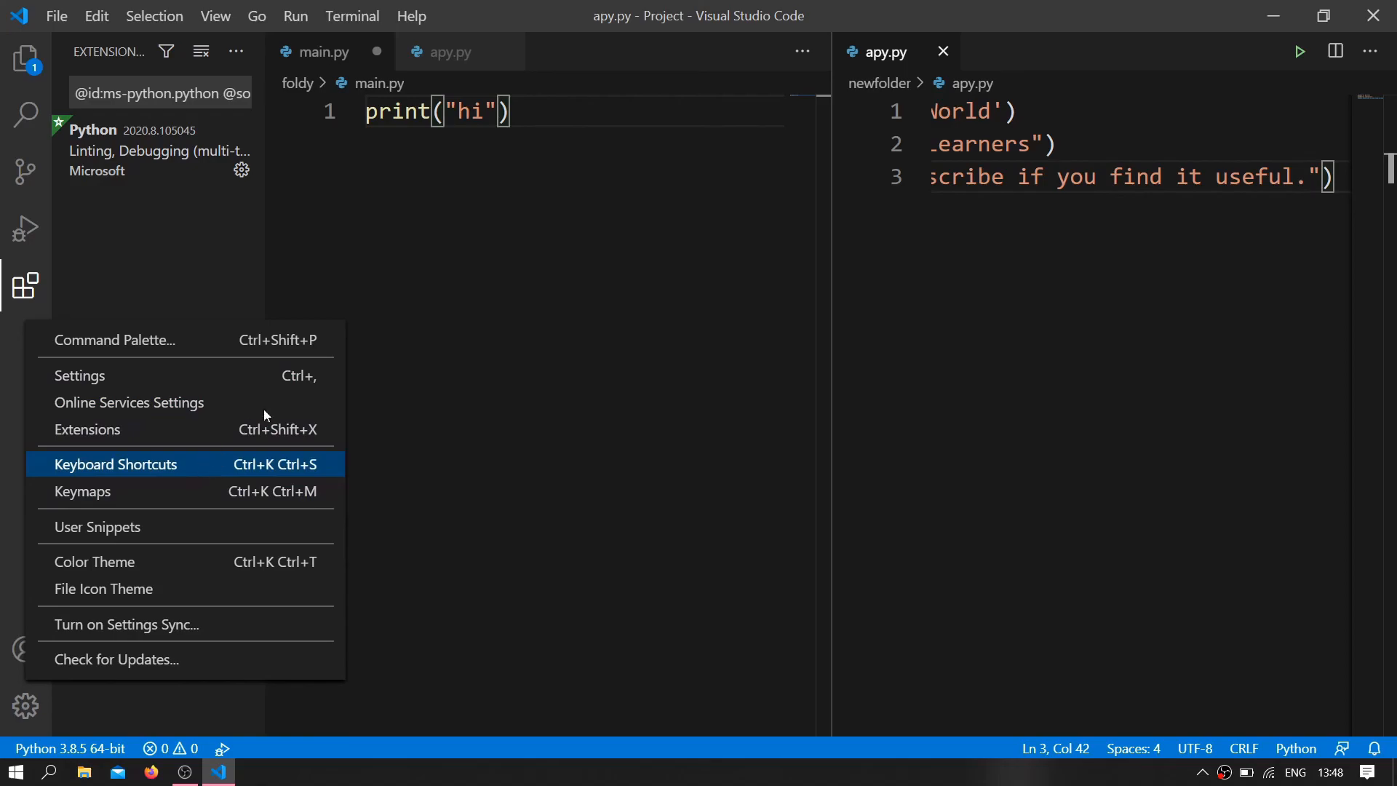
pyautogui.click(146, 464)
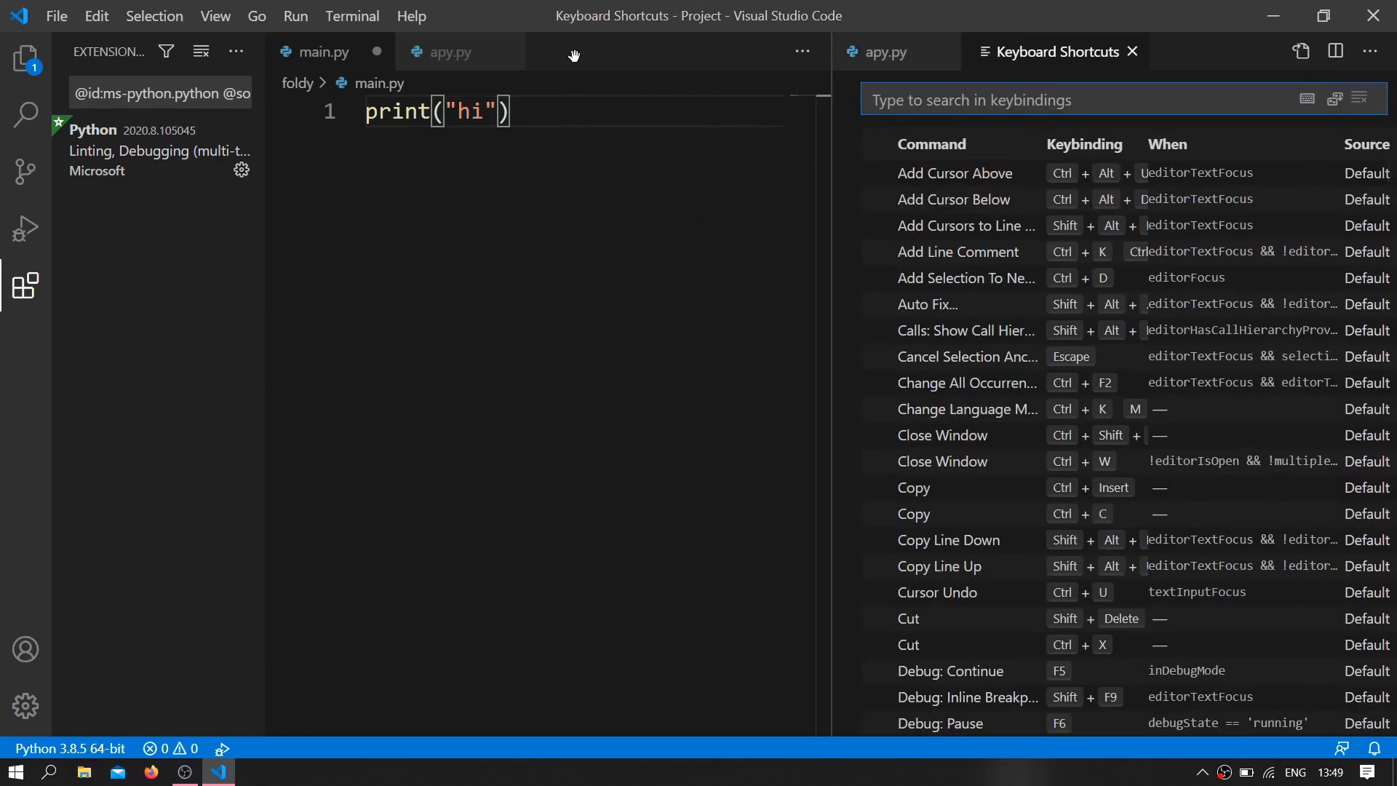
pyautogui.click(507, 51)
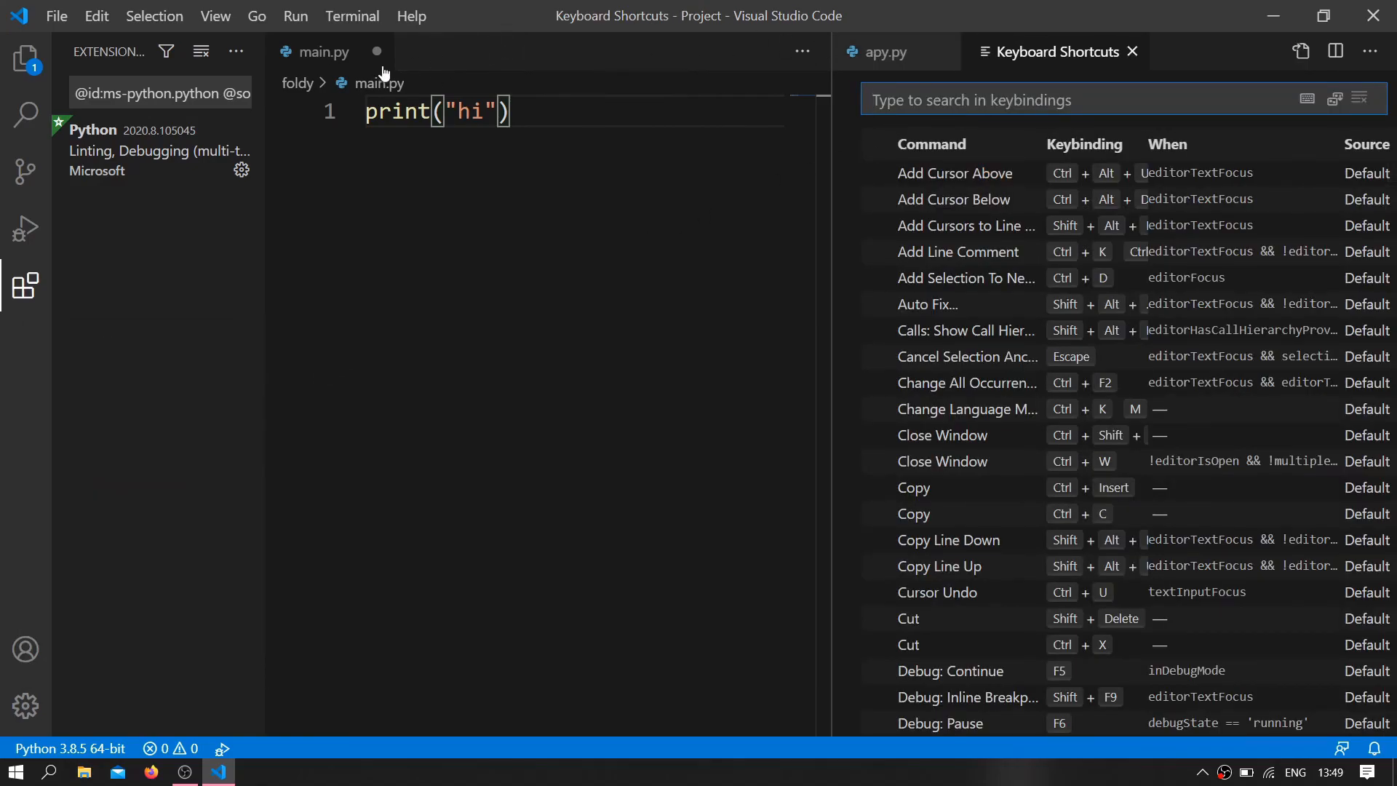
pyautogui.click(377, 52)
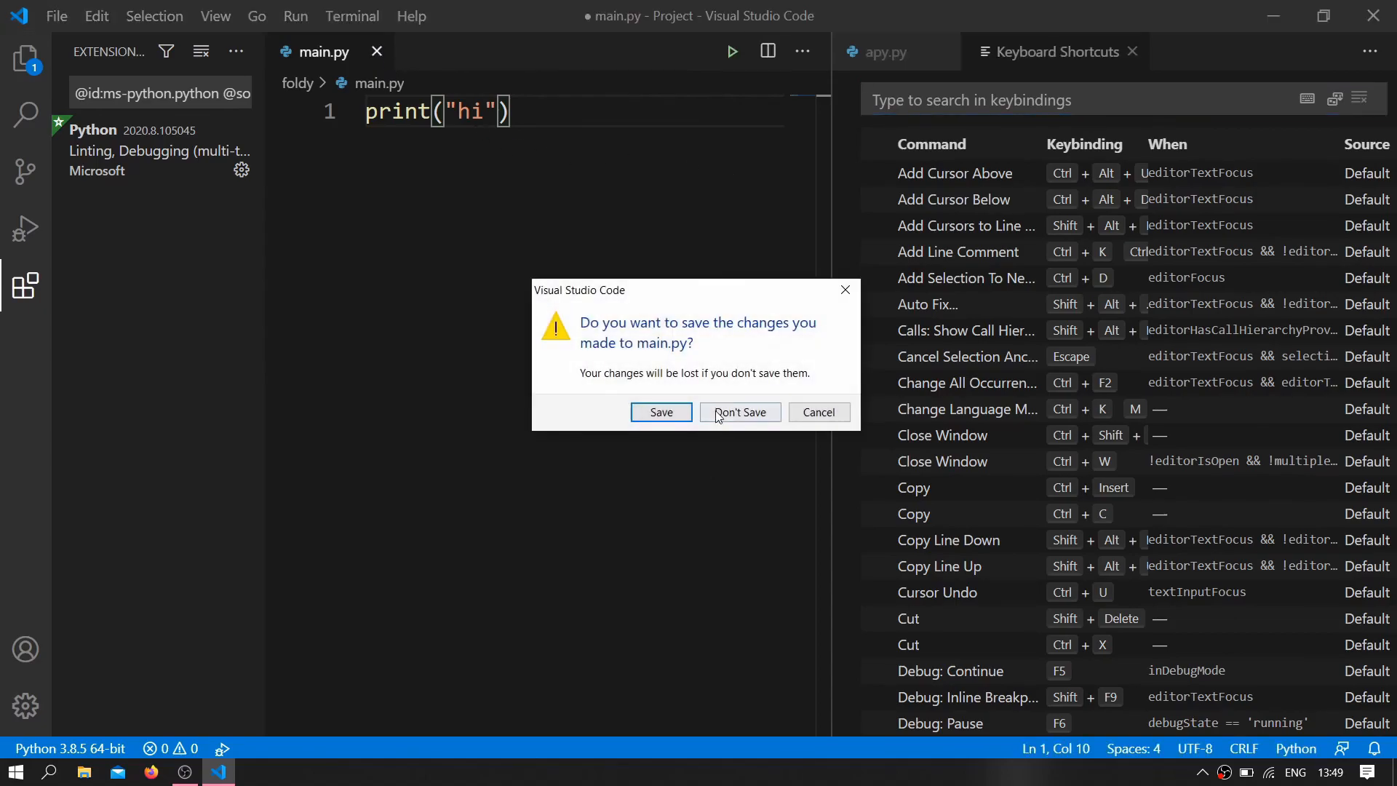
pyautogui.click(739, 412)
# - Look through the keyboard shortcuts and set the keybinding of Add Cursor Below to the chord ctrl+a ctrl+a
pyautogui.scroll(-1, 727, 293)
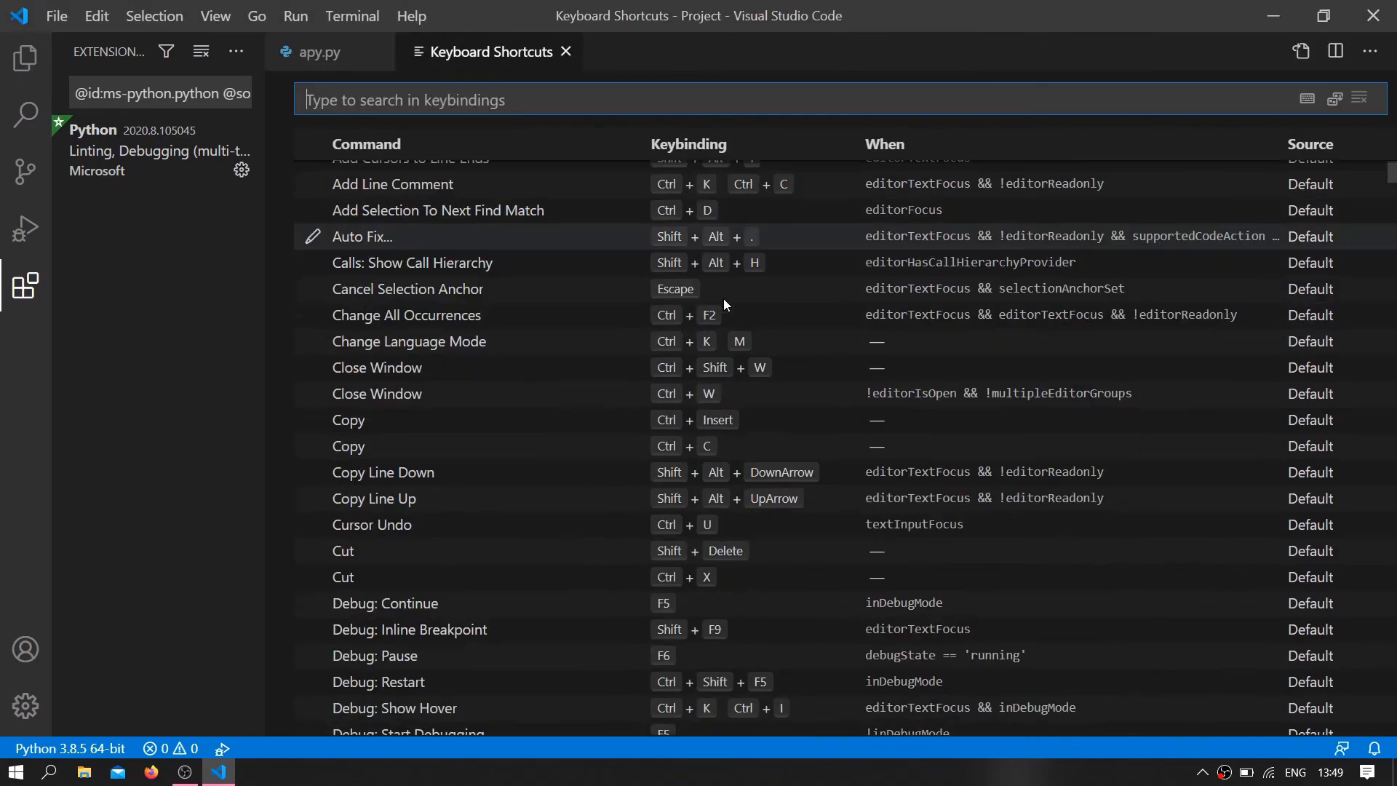
pyautogui.scroll(-2, 725, 301)
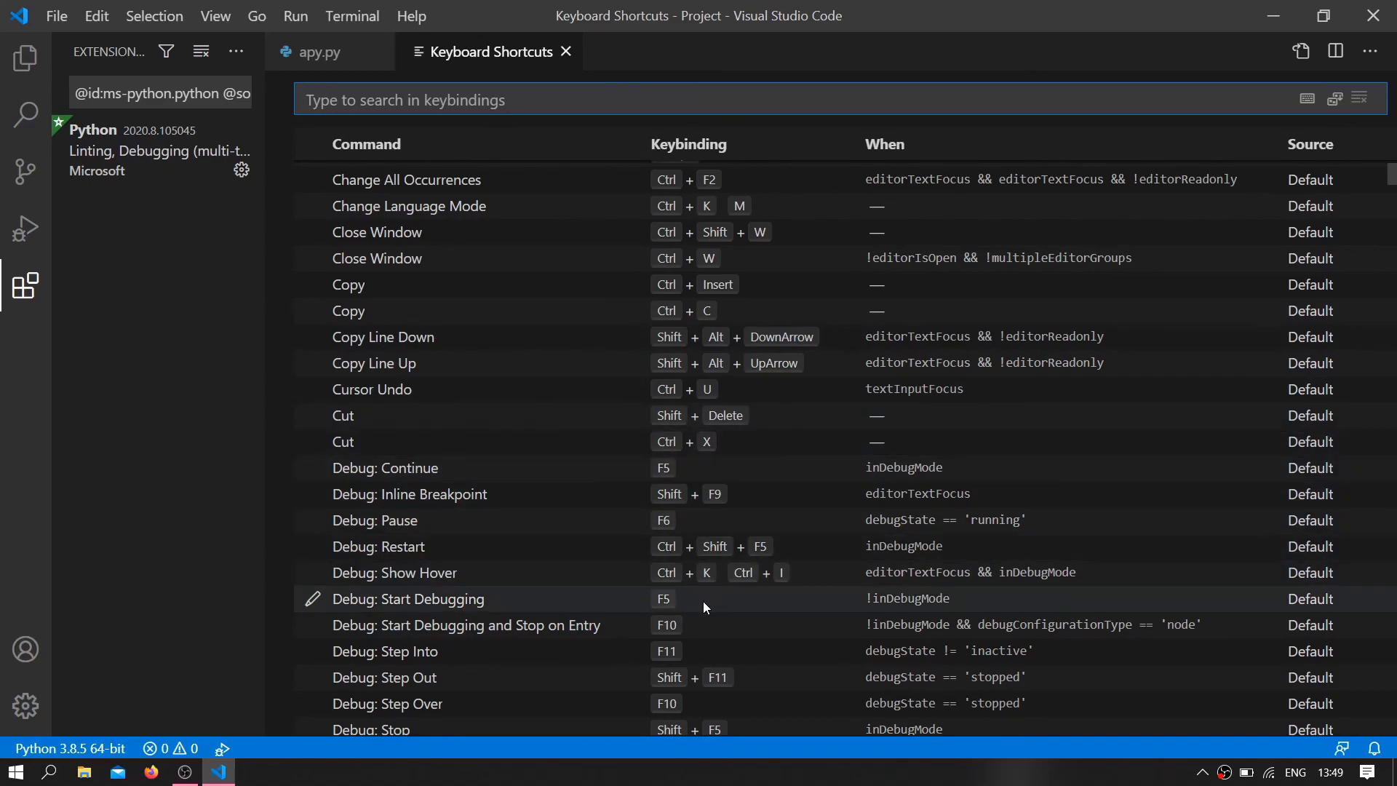
pyautogui.scroll(3, 705, 601)
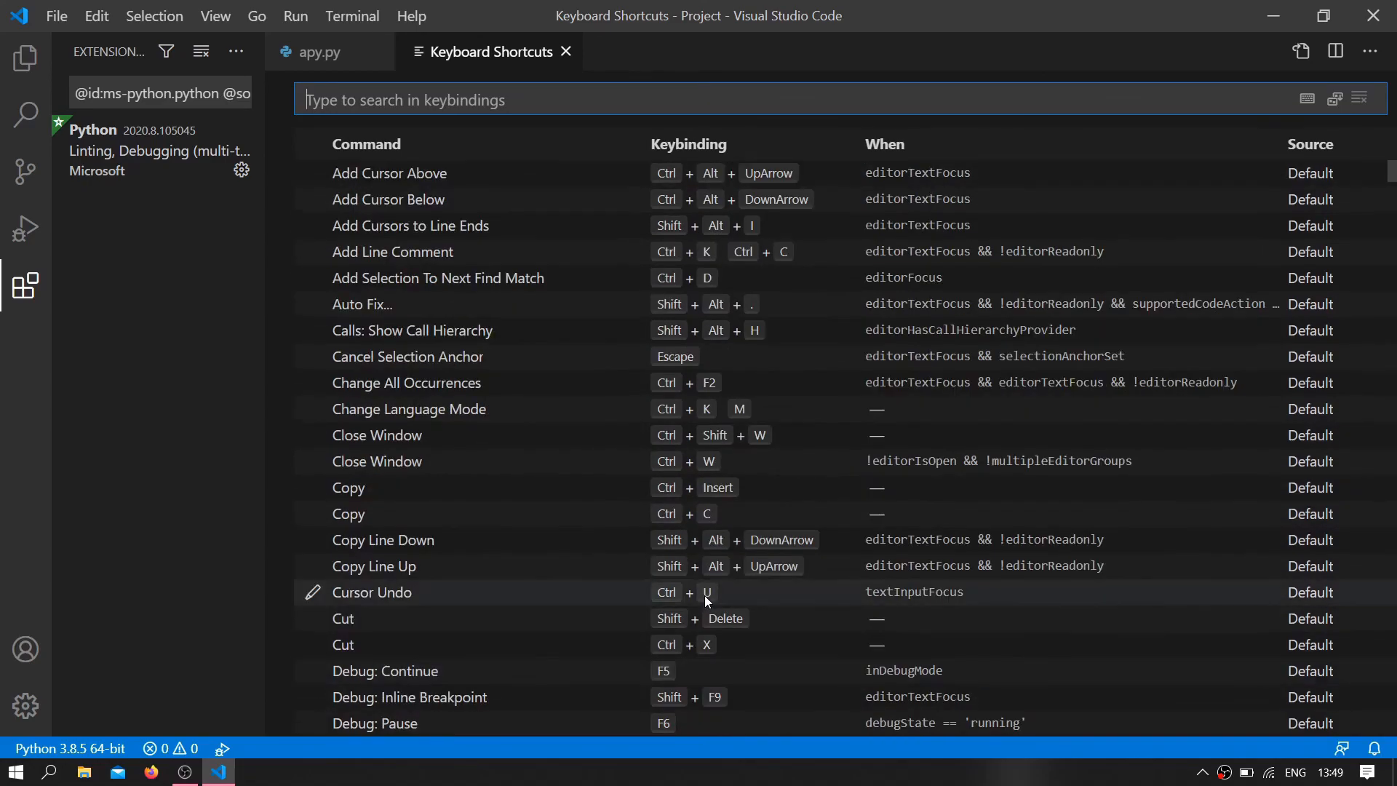
pyautogui.click(312, 199)
pyautogui.hotkey('ctrl', 'a')
pyautogui.hotkey('ctrl', 'a')
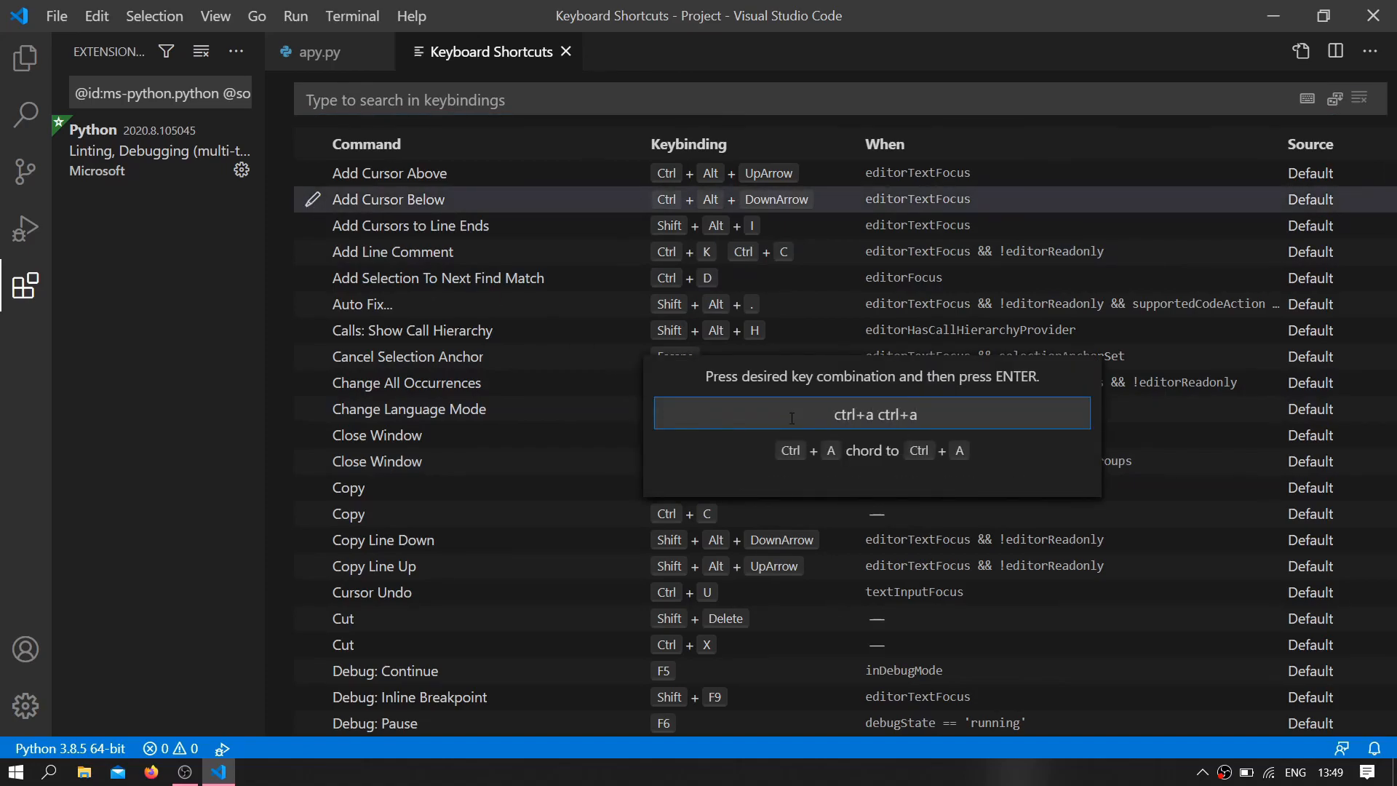
pyautogui.press('Return')
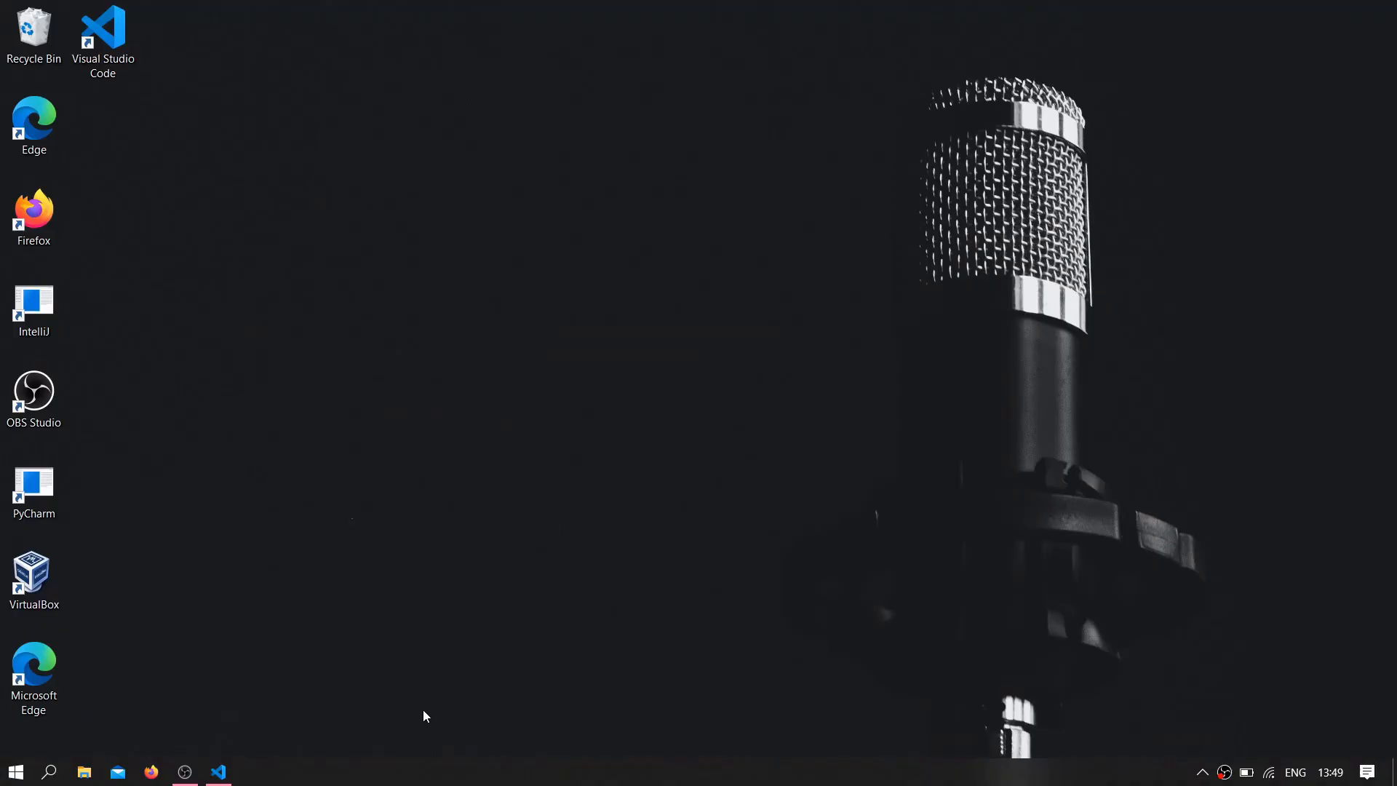
# - Open Command Prompt through the Windows search, launch Visual Studio Code from it, and maximize the new window
pyautogui.click(49, 773)
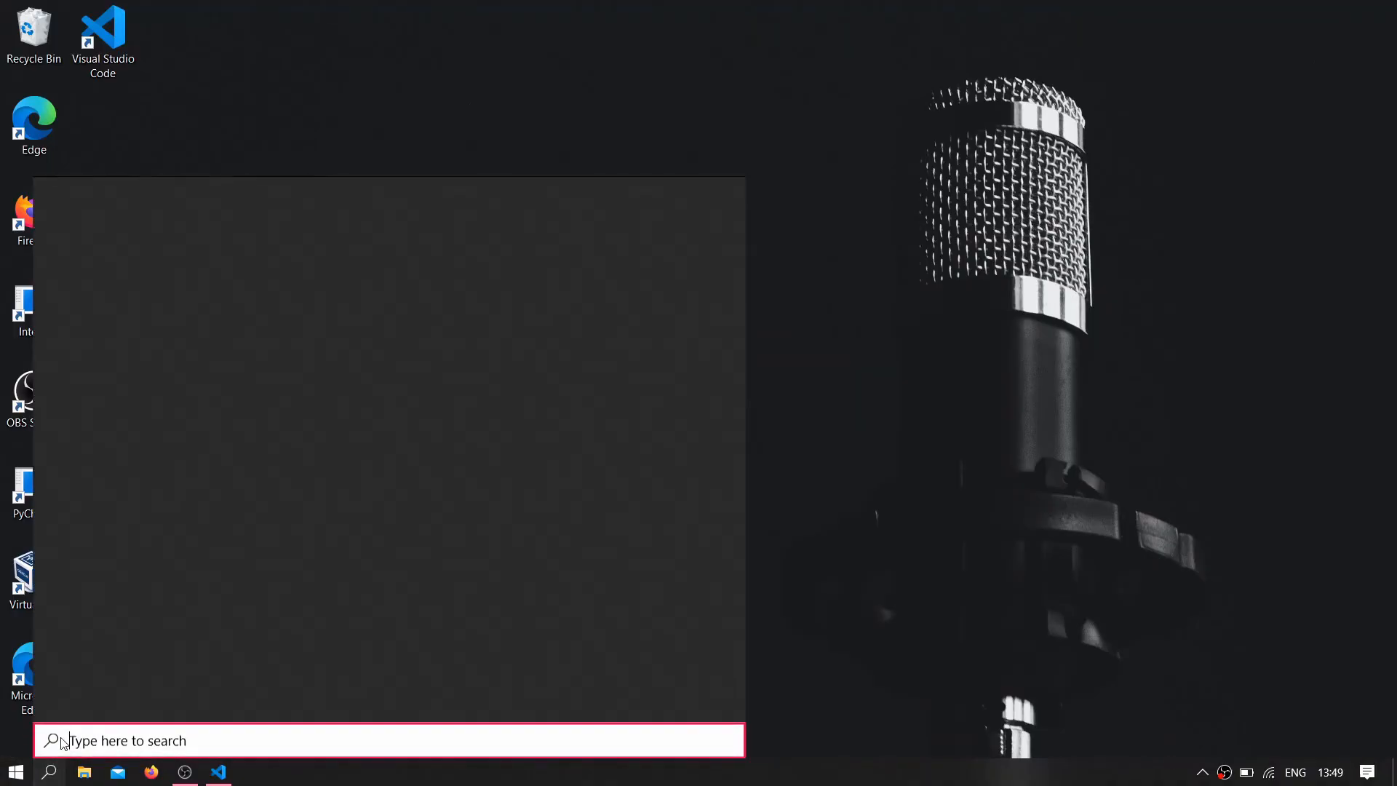
pyautogui.write('co')
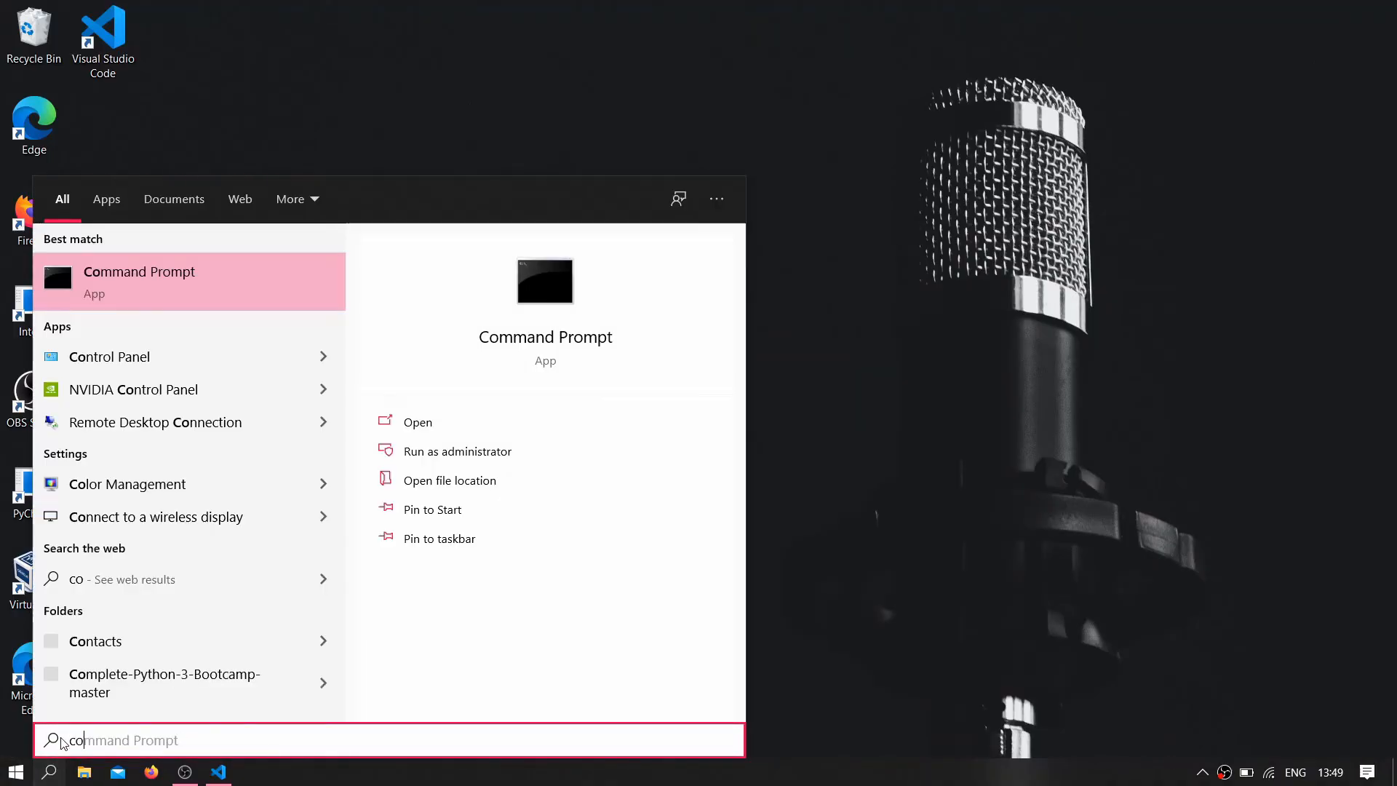
pyautogui.press('Return')
pyautogui.write('co')
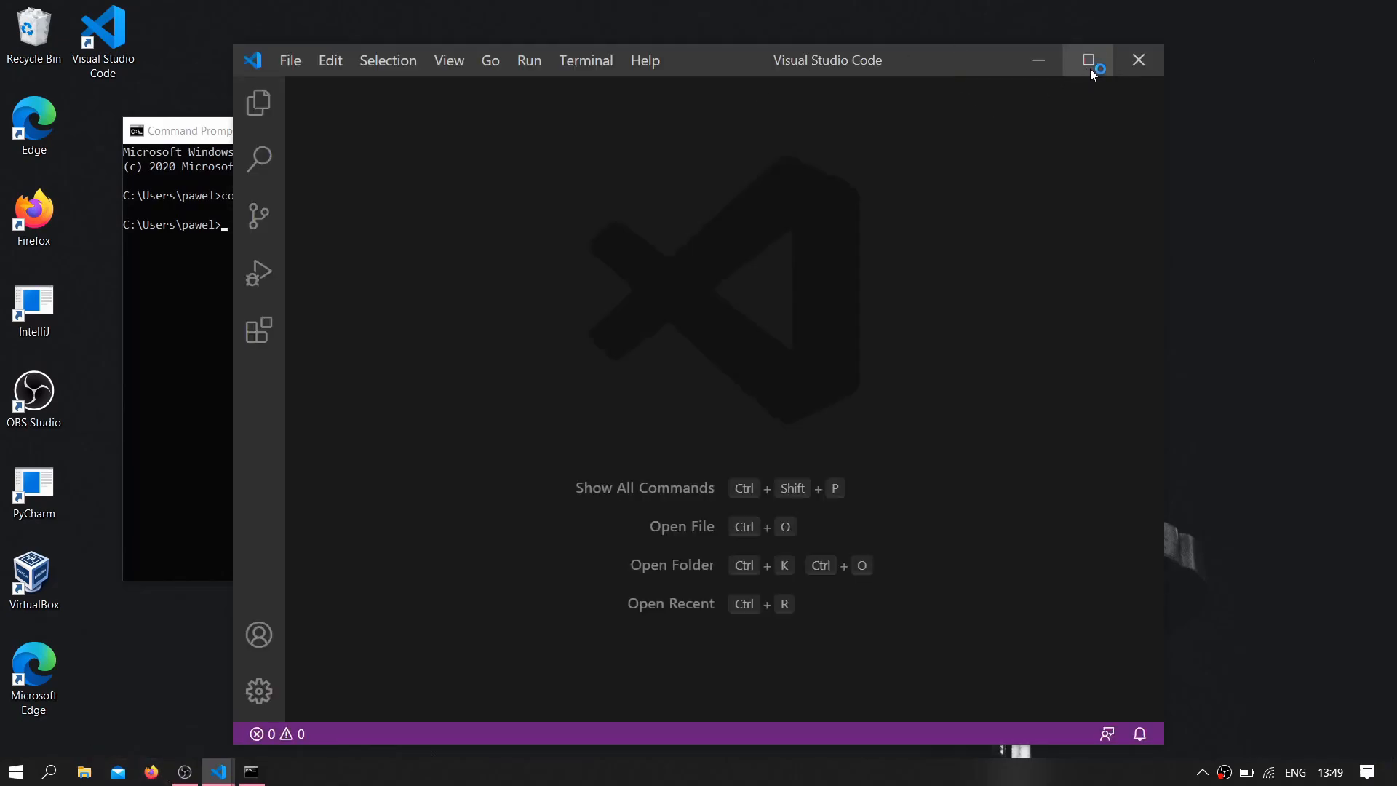
pyautogui.click(1094, 62)
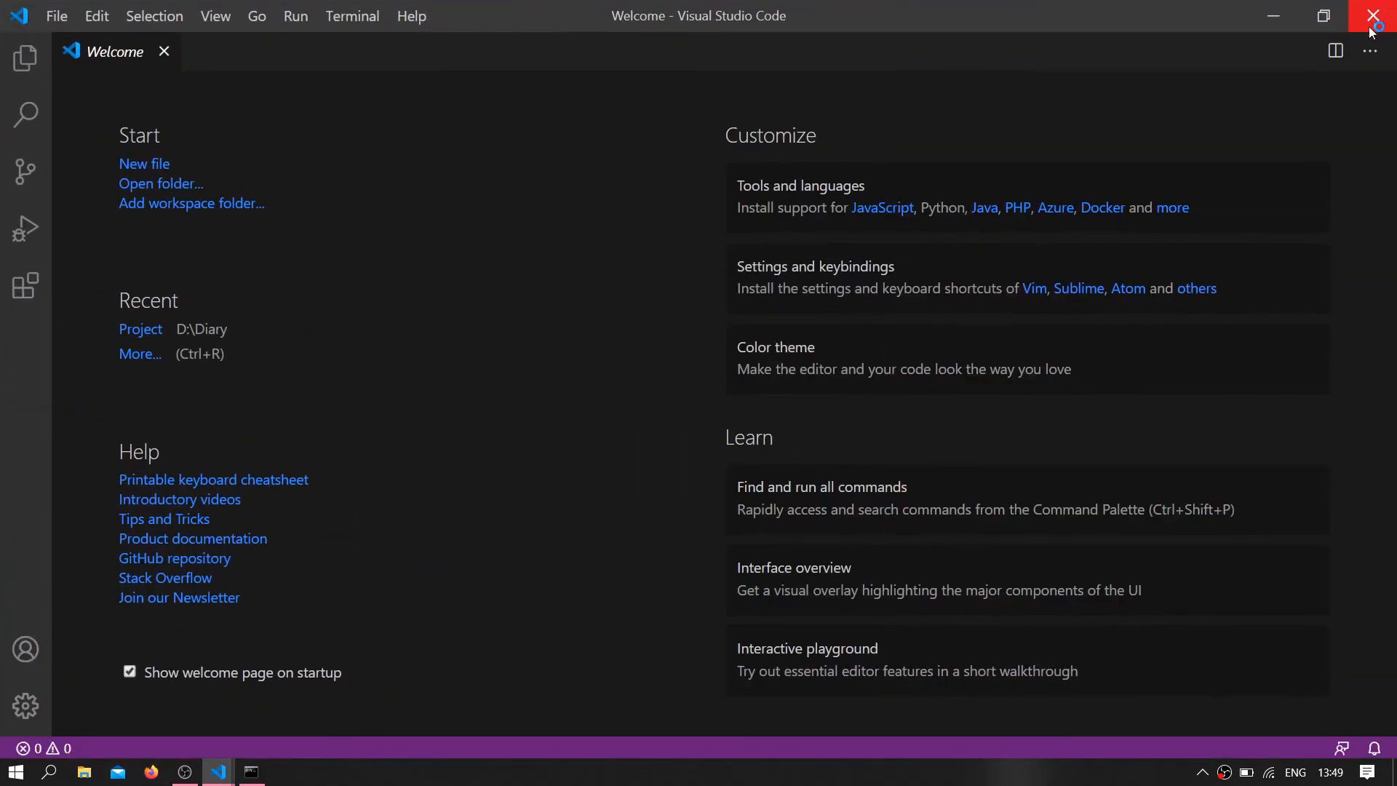